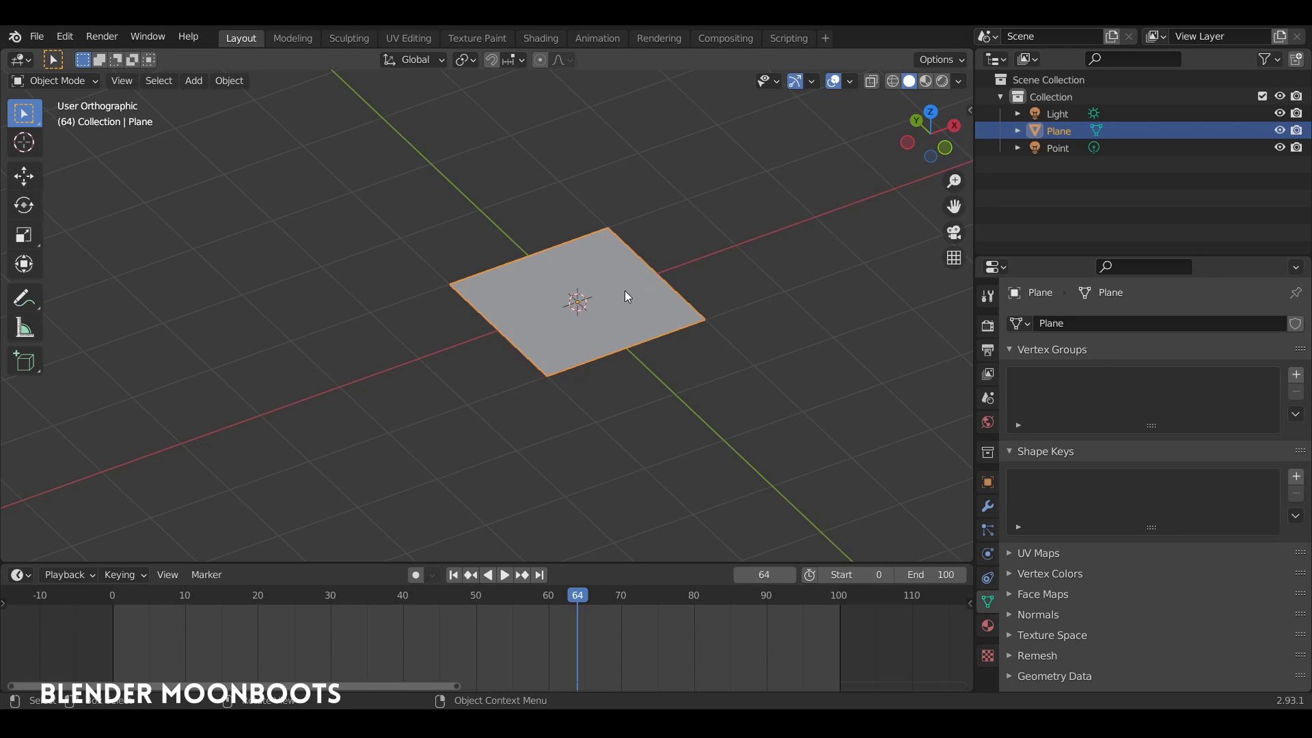
# Step: Add an Ocean modifier to the plane from the Physics modifier list
pyautogui.moveTo(1096, 256); pyautogui.dragTo(1093, 135)
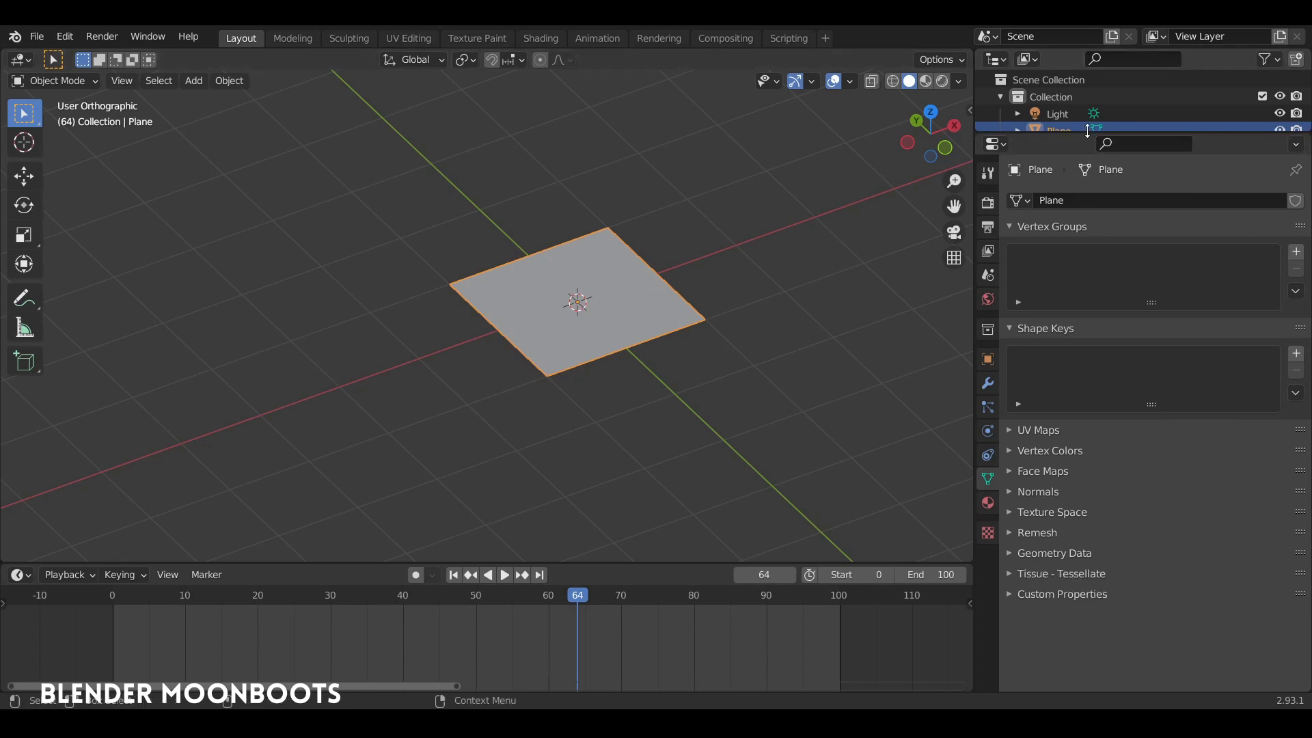
pyautogui.click(987, 384)
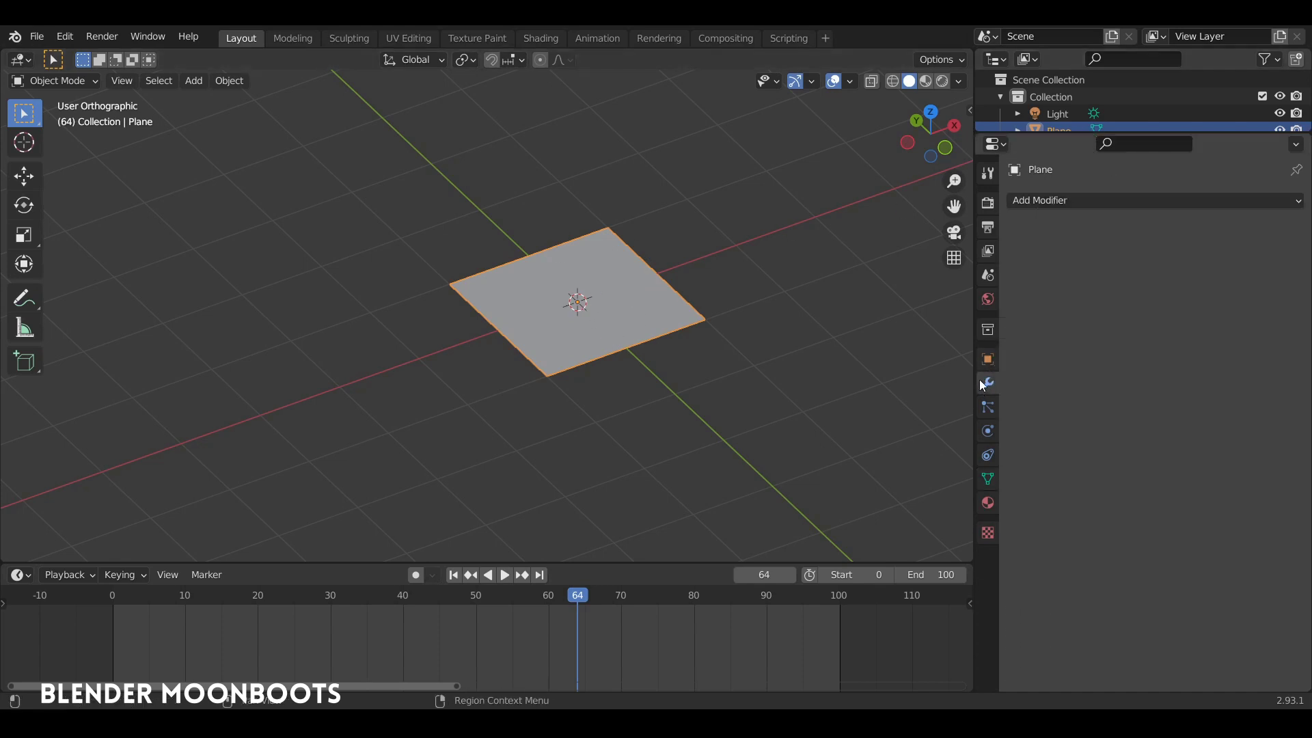
pyautogui.click(1062, 198)
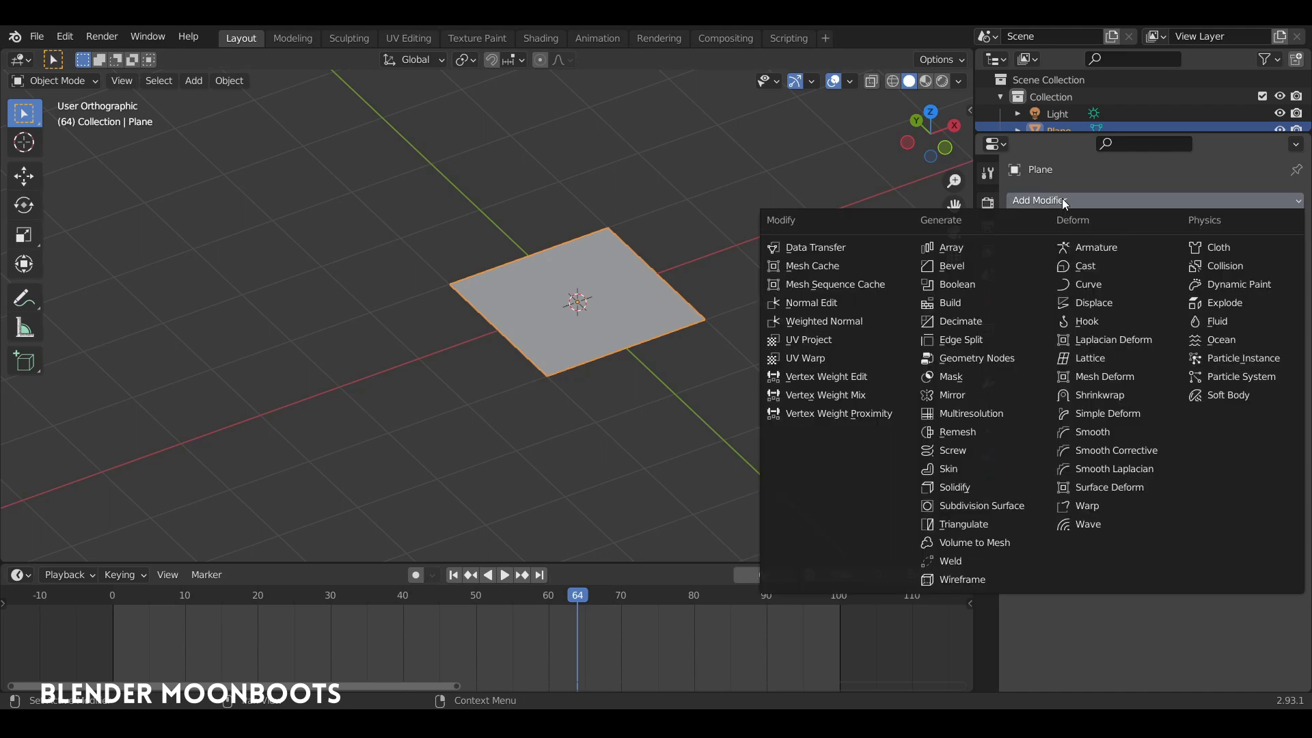
pyautogui.click(1215, 338)
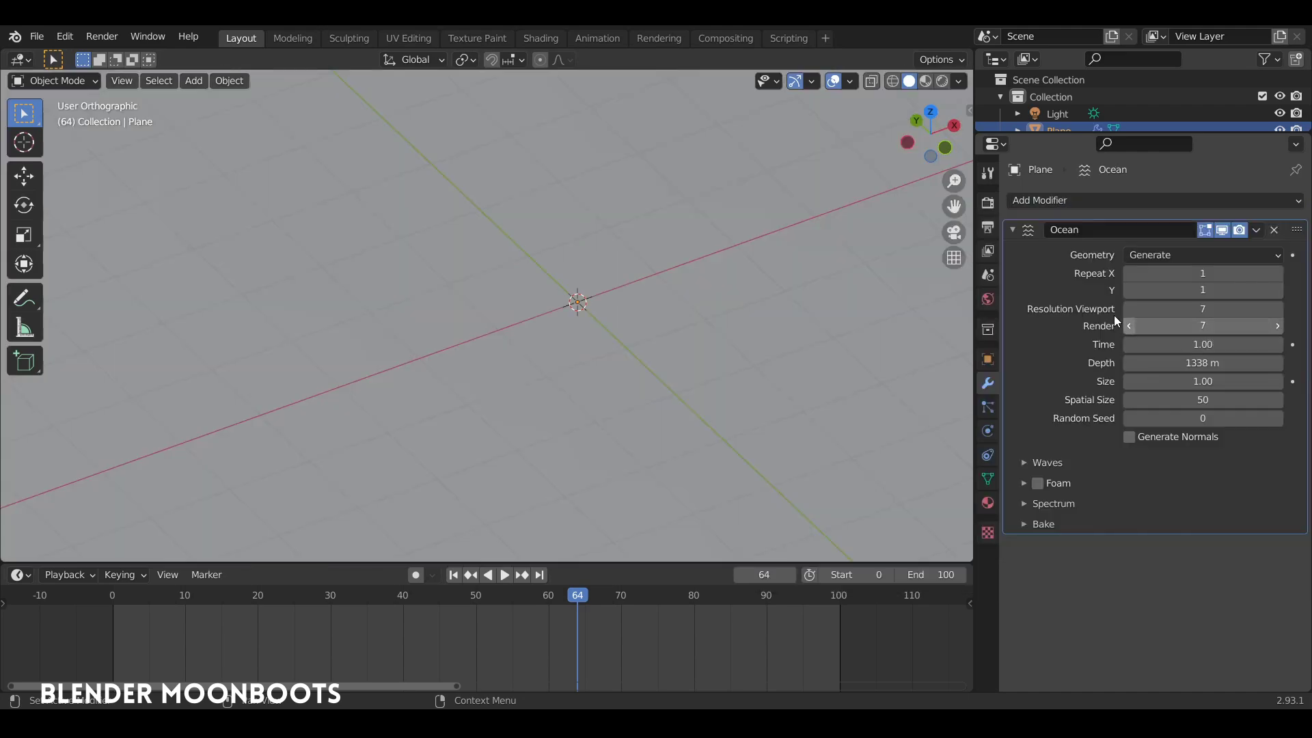
# Step: Raise the Ocean modifier's viewport and render resolution to 15
pyautogui.scroll(-4, 679, 421)
pyautogui.scroll(-2, 719, 302)
pyautogui.scroll(-3, 630, 435)
pyautogui.scroll(-1, 646, 367)
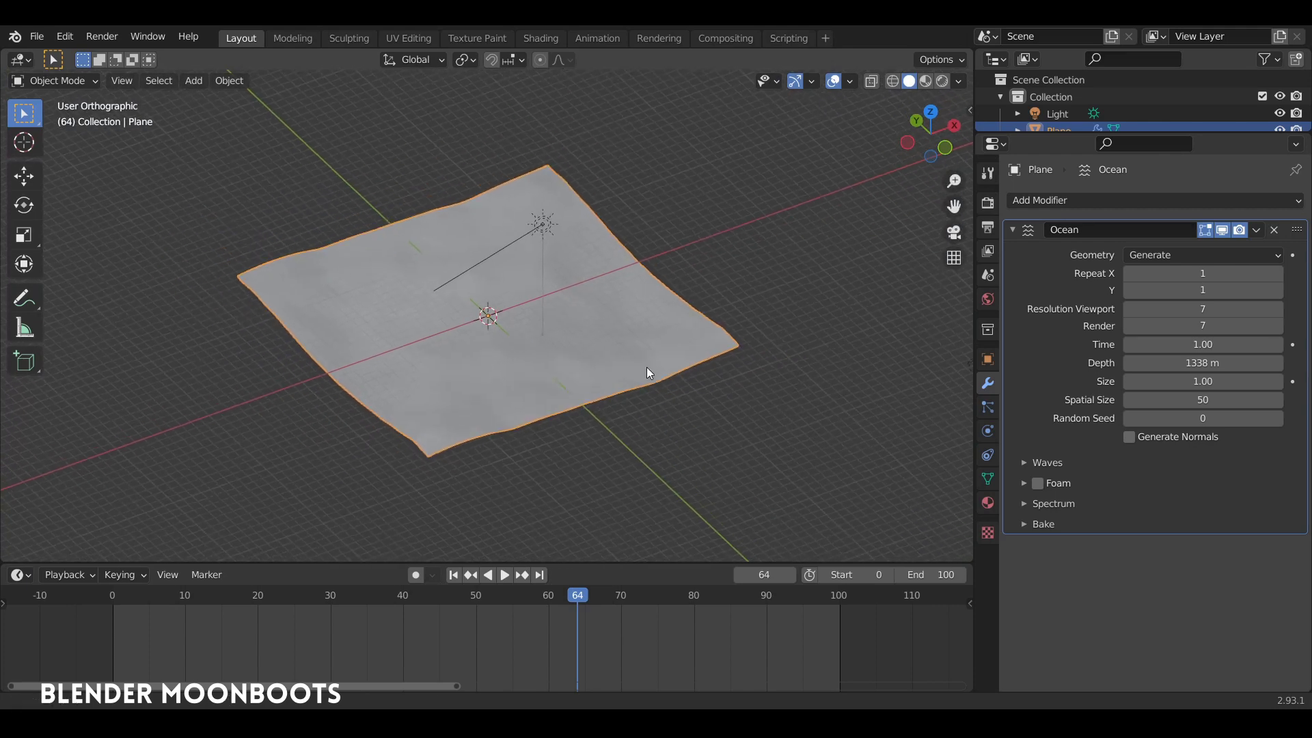
pyautogui.scroll(1, 671, 304)
pyautogui.scroll(-1, 629, 326)
pyautogui.keyDown('shift'); pyautogui.moveTo(630, 327); pyautogui.dragTo(671, 325, button='middle'); pyautogui.keyUp('shift')
pyautogui.scroll(1, 684, 298)
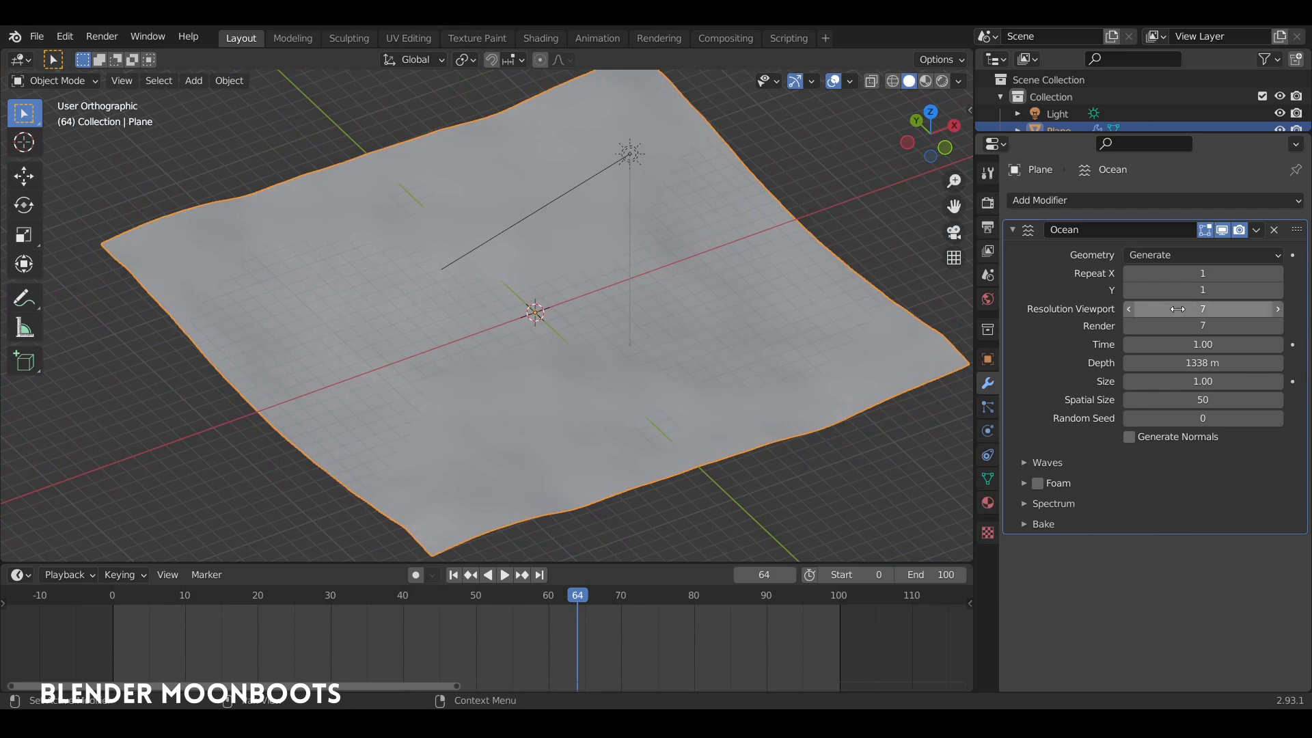
pyautogui.scroll(-4, 943, 288)
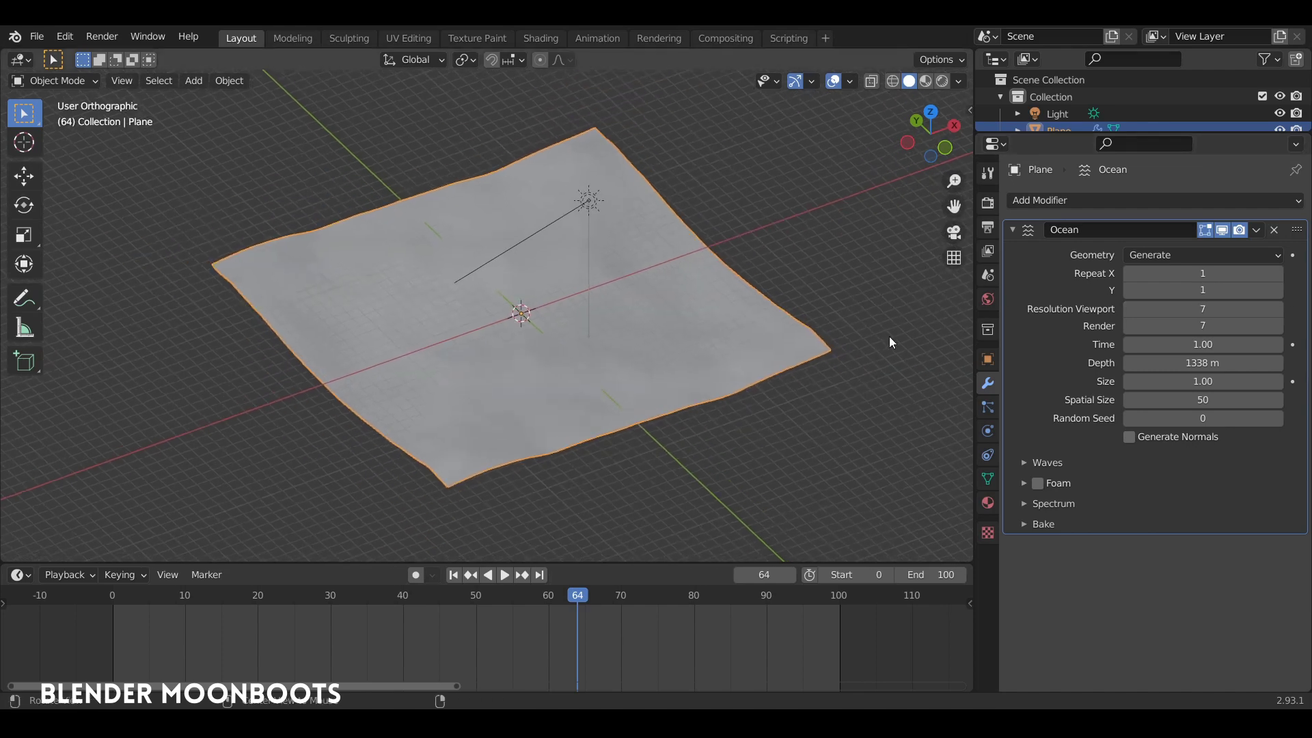
pyautogui.moveTo(888, 336); pyautogui.dragTo(862, 326, button='middle')
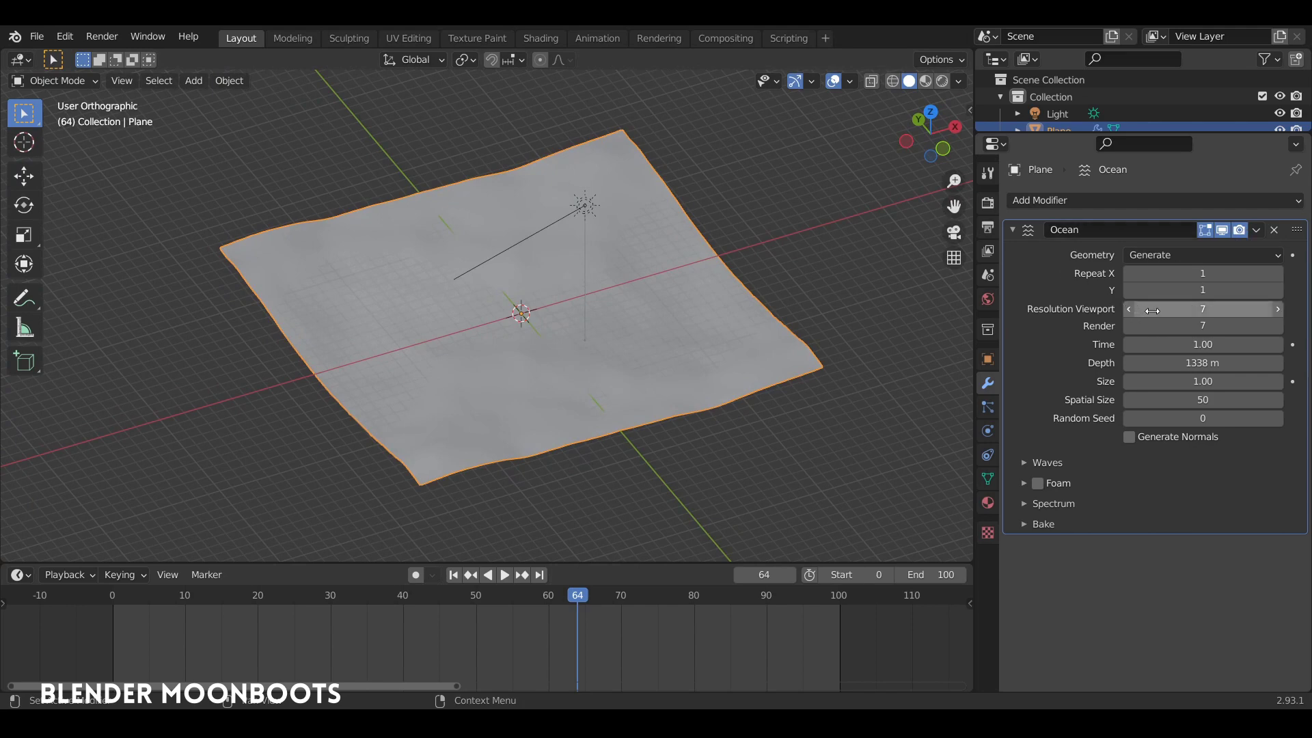
pyautogui.moveTo(908, 291); pyautogui.dragTo(899, 280, button='middle')
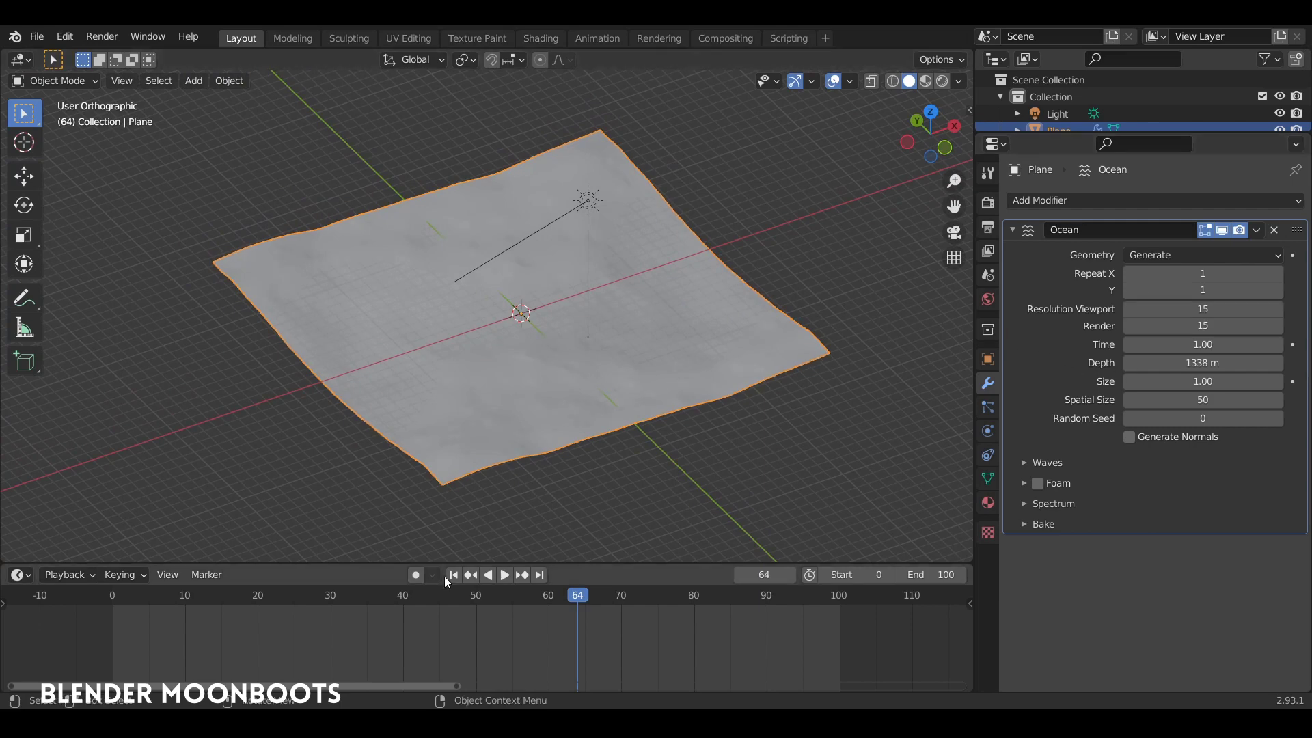
# Step: Keyframe ocean Time at 1.00 on frame 0 and 5.00 on frame 100
pyautogui.press('space')
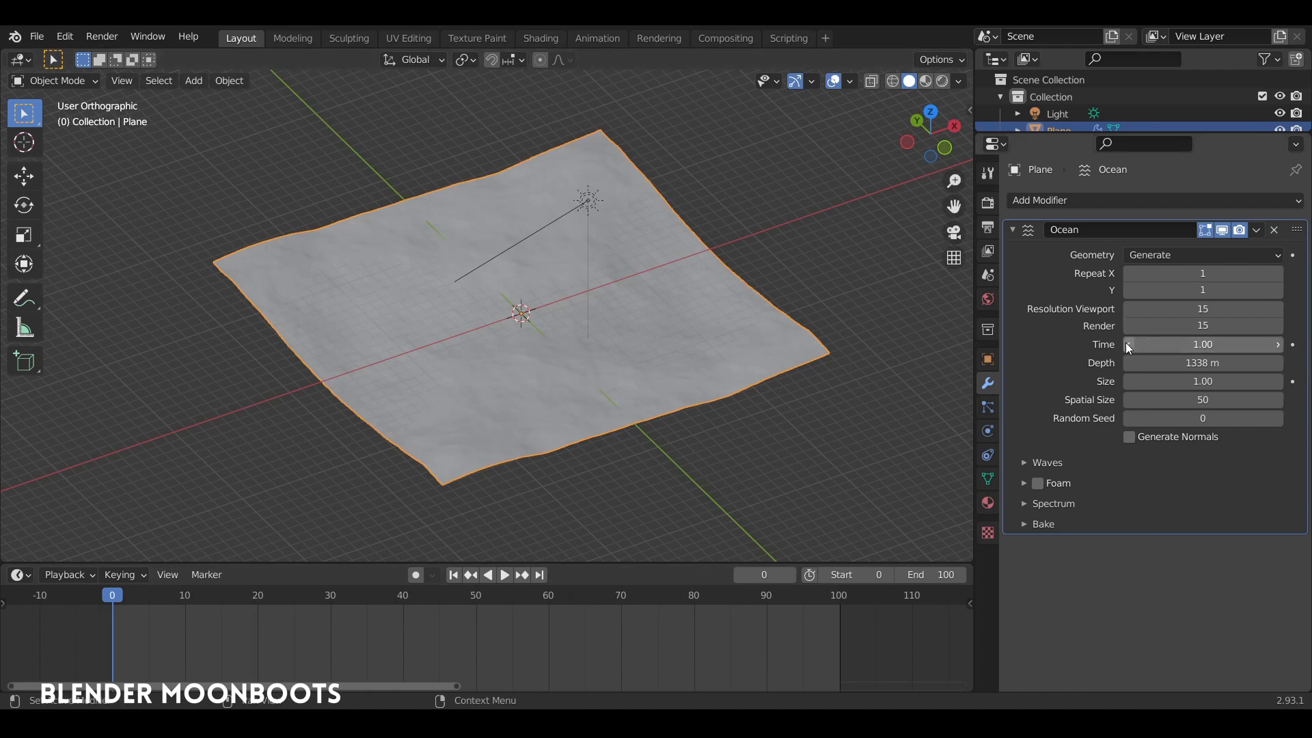
pyautogui.moveTo(822, 340); pyautogui.dragTo(797, 343, button='middle')
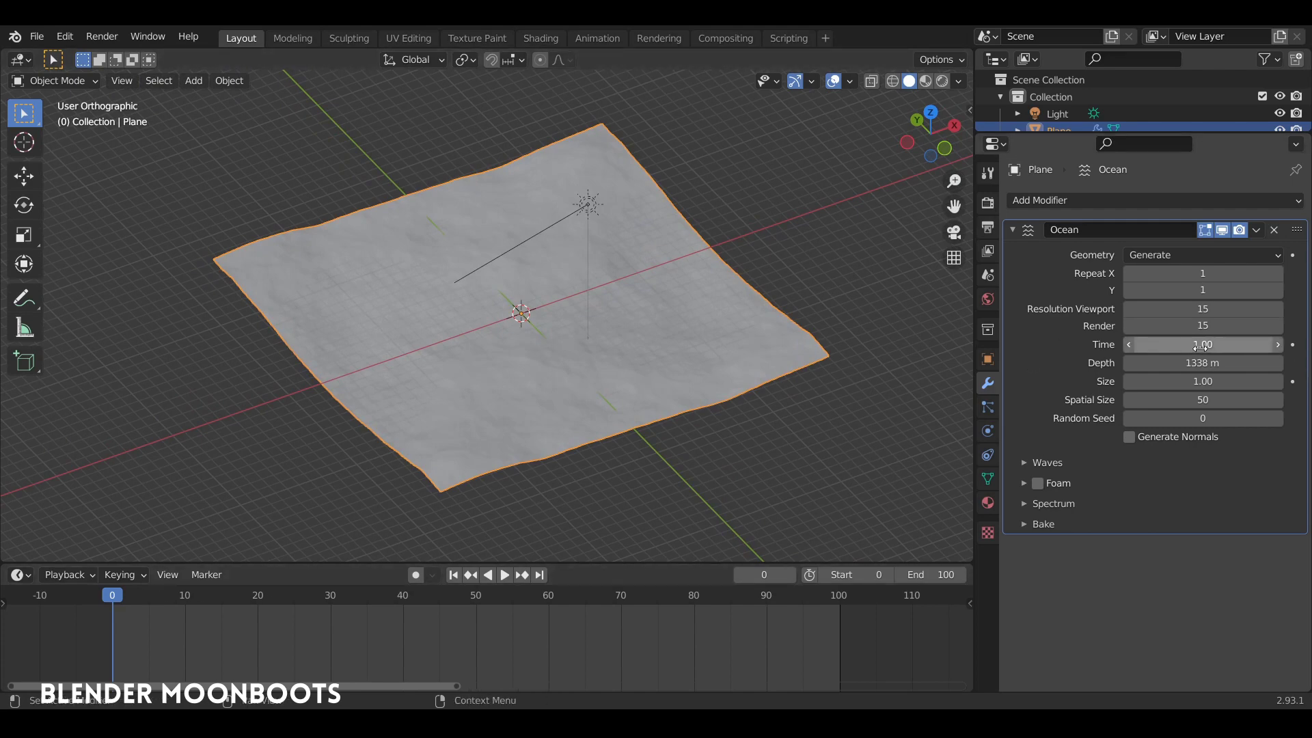
pyautogui.press('i')
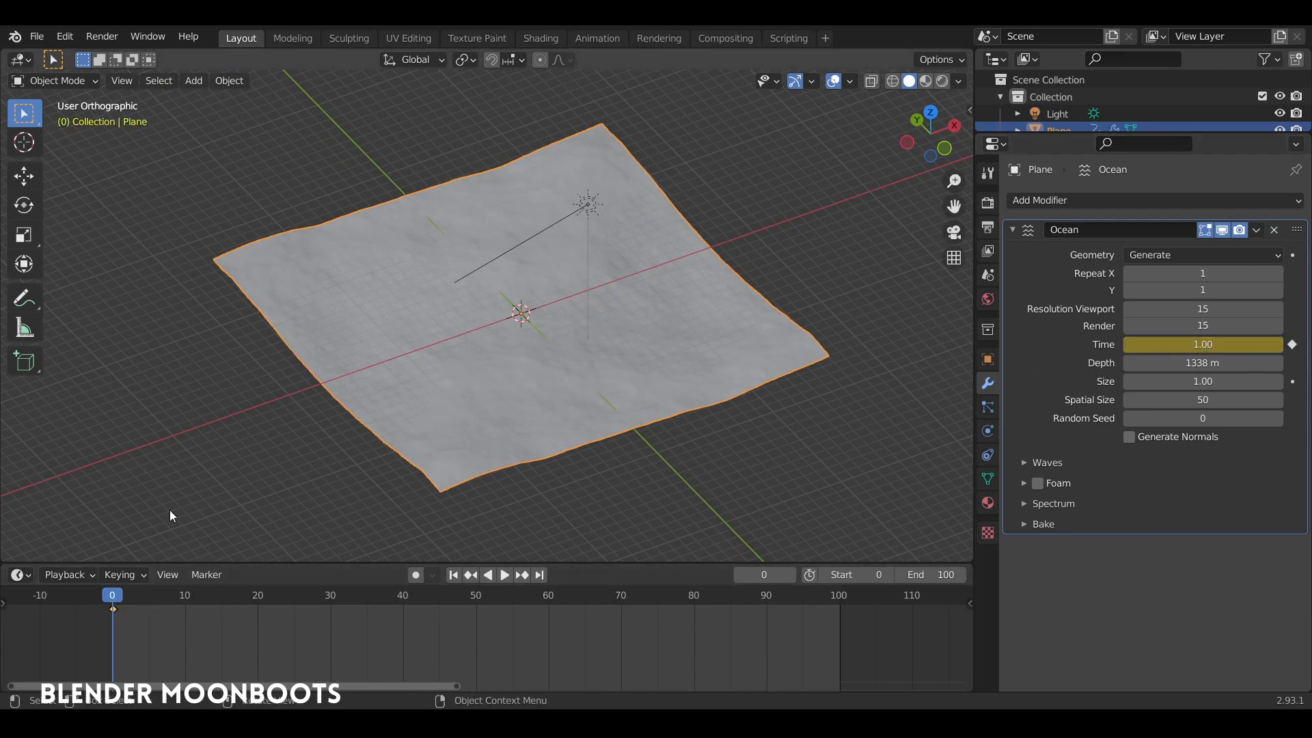
pyautogui.hotkey('shift', 'Right')
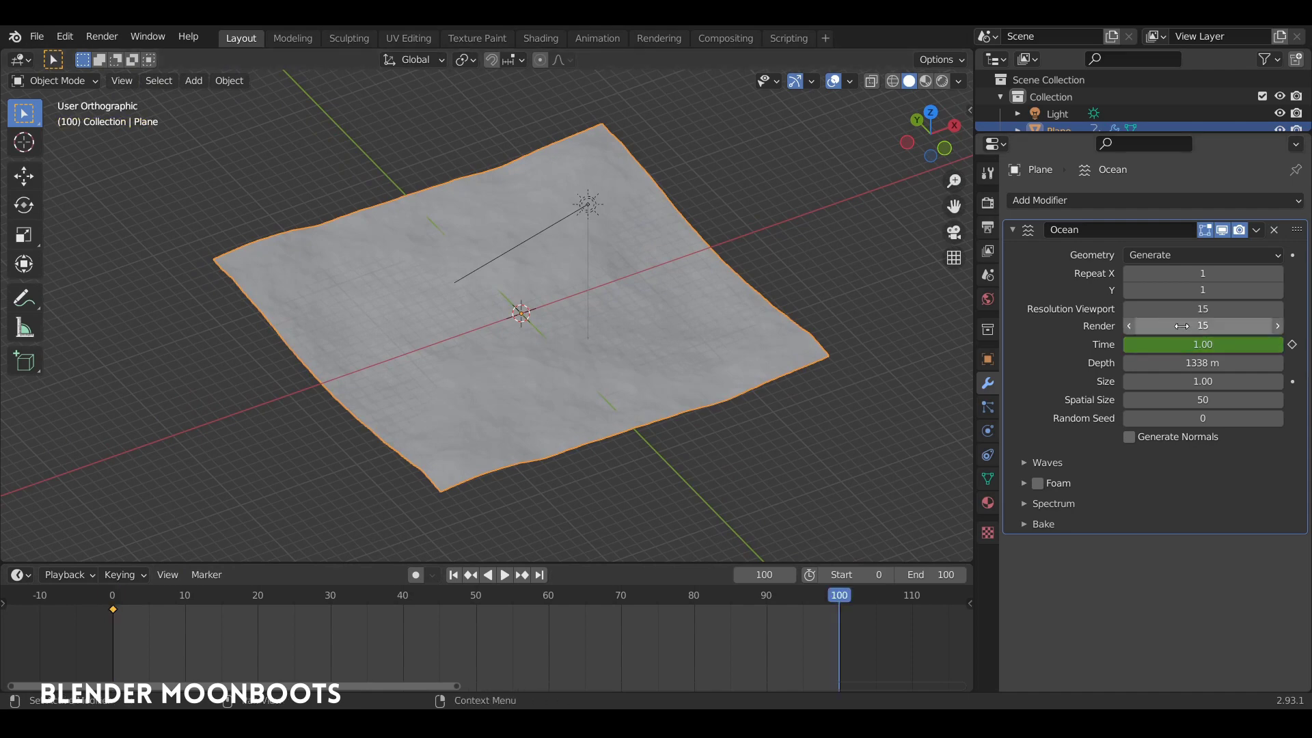
pyautogui.moveTo(1145, 345); pyautogui.dragTo(1204, 347)
pyautogui.press('i')
# Step: Scrub back to an early frame, watch the waves animate, then pause playback
pyautogui.moveTo(798, 597); pyautogui.dragTo(155, 599)
pyautogui.scroll(3, 569, 267)
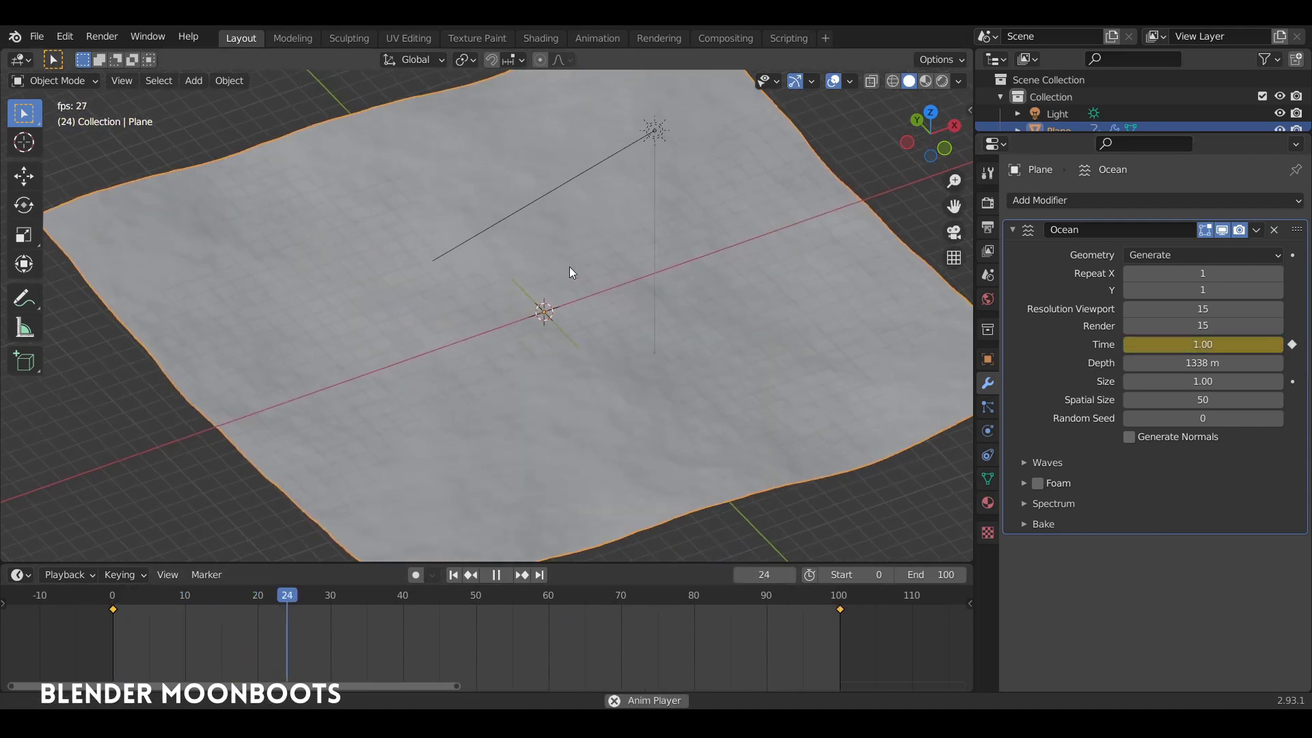
pyautogui.scroll(1, 571, 264)
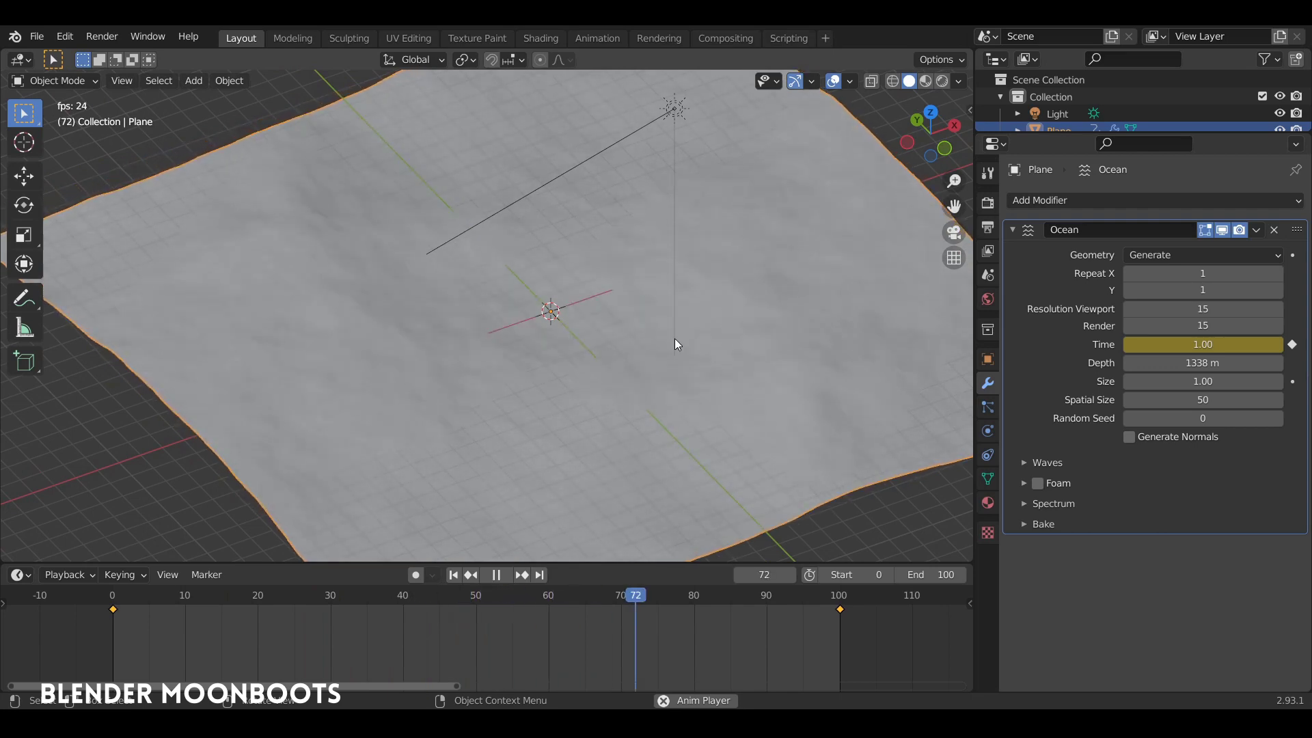
pyautogui.scroll(-1, 676, 338)
pyautogui.scroll(-3, 676, 348)
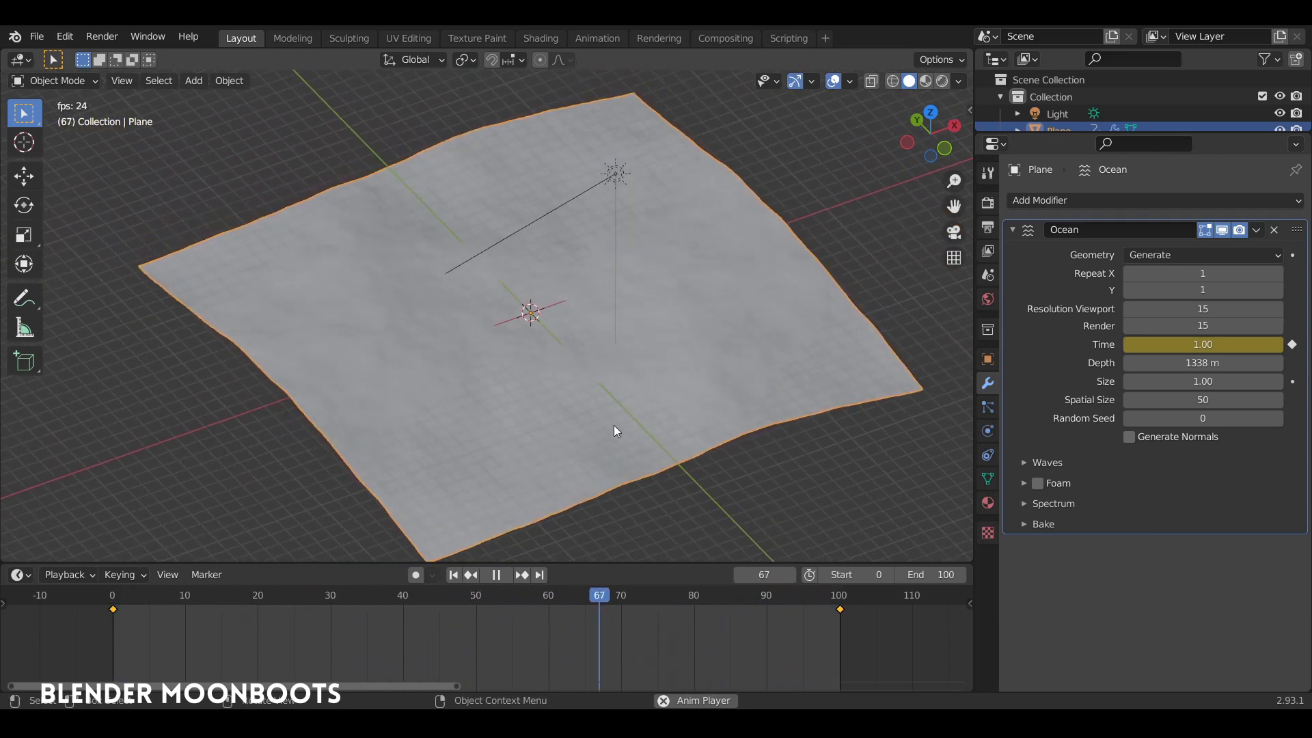
pyautogui.click(493, 571)
# Step: Set the Time keyframes to Linear interpolation, check playback, and return to frame 0
pyautogui.moveTo(419, 564); pyautogui.dragTo(416, 525)
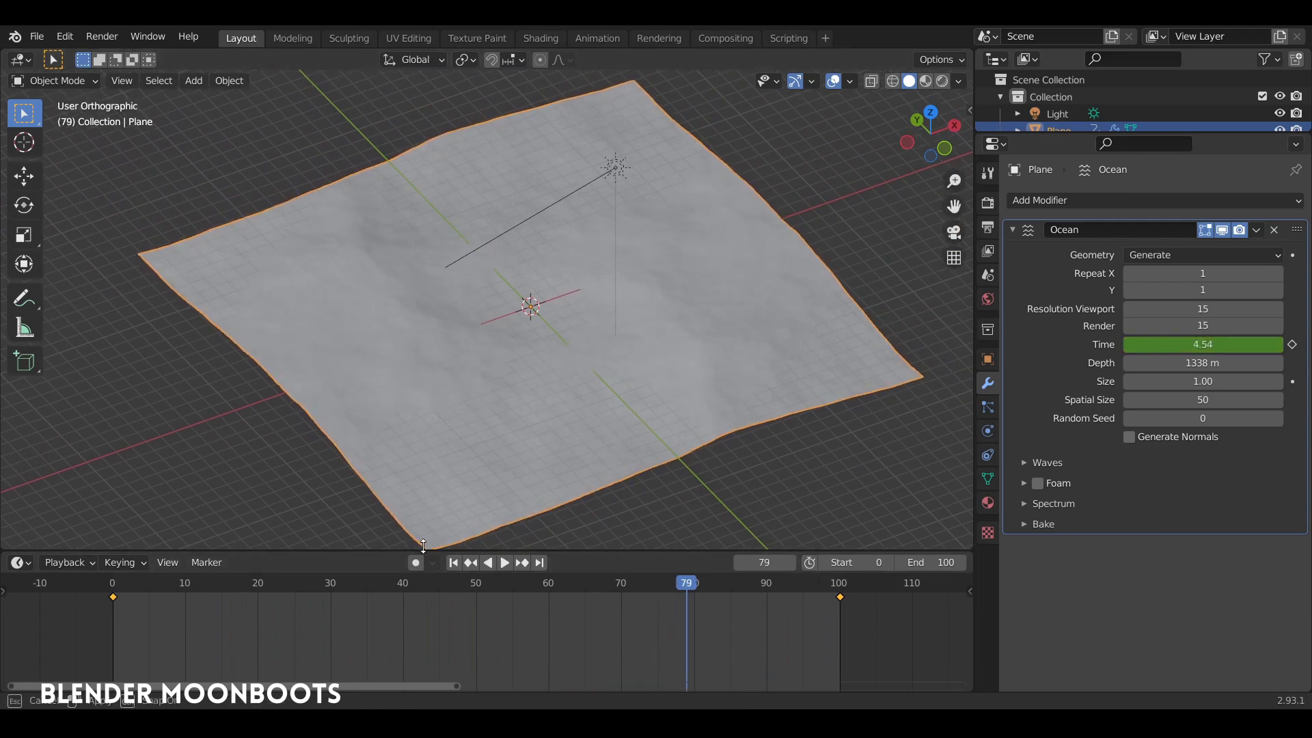
pyautogui.press('space')
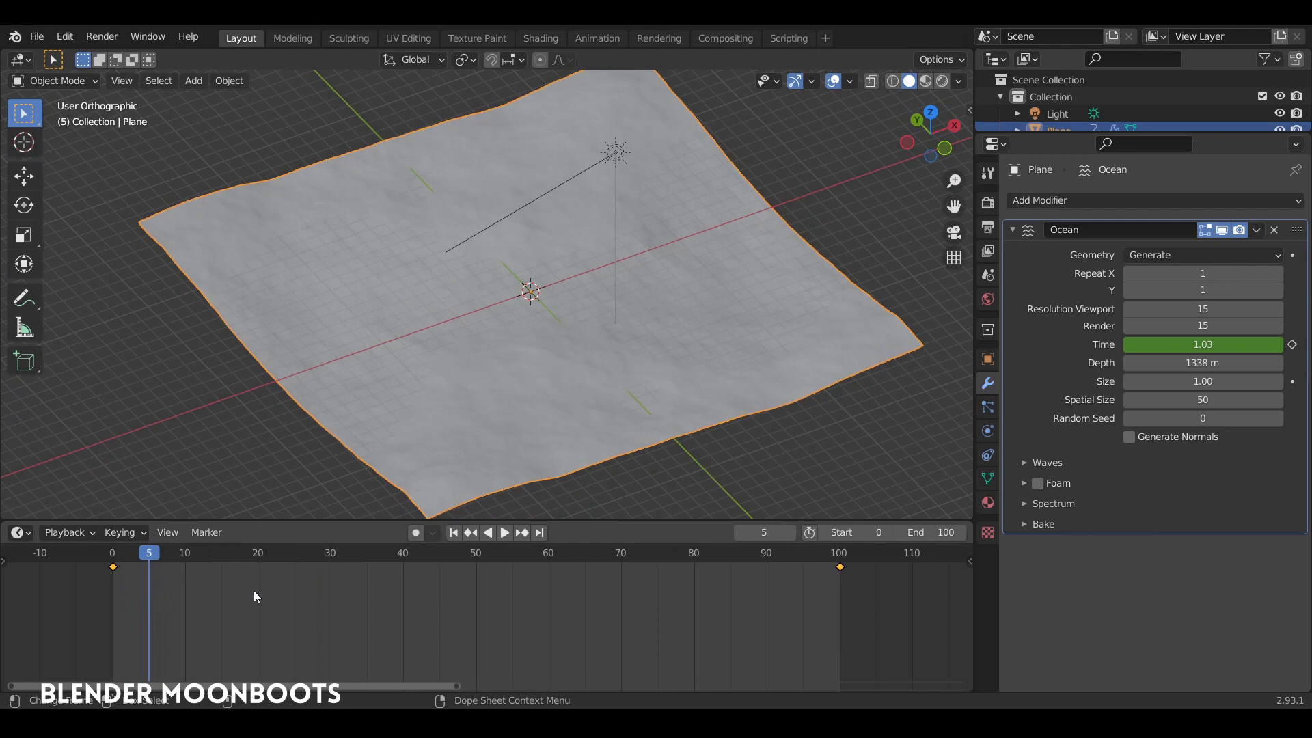
pyautogui.press('t')
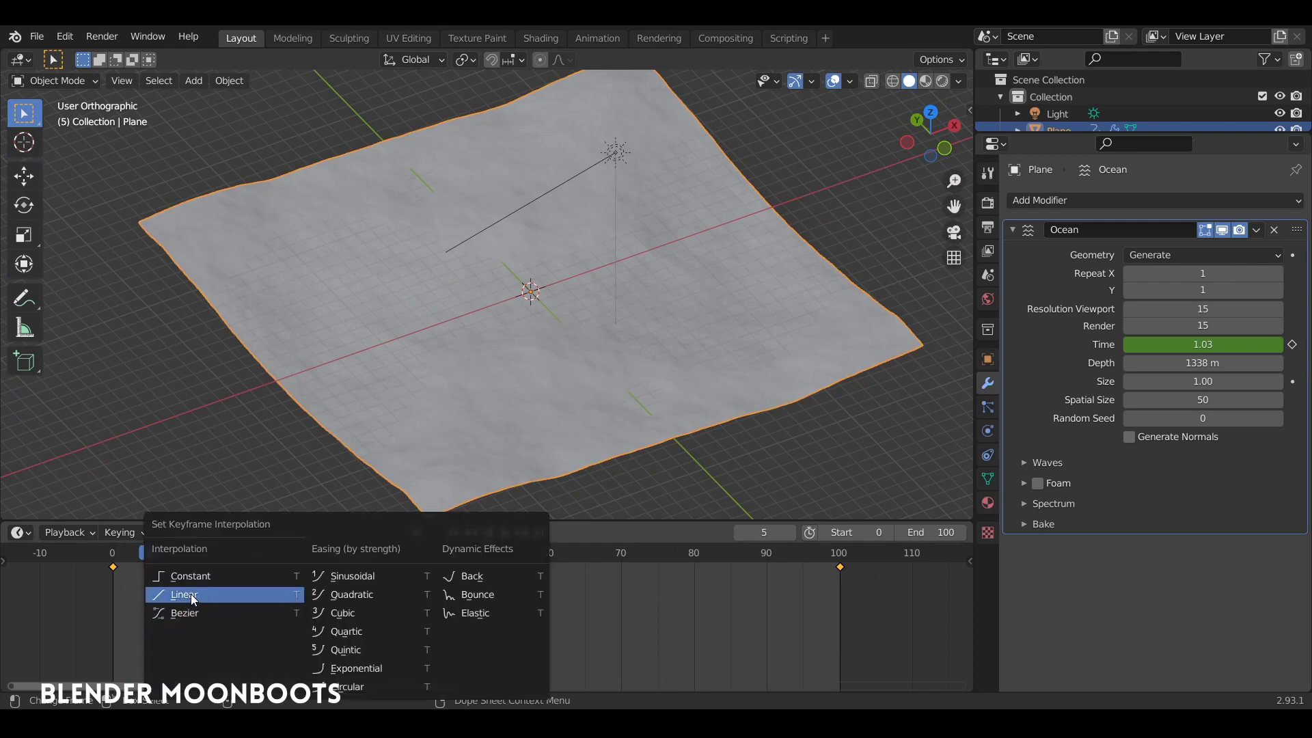
pyautogui.click(191, 595)
pyautogui.press('space')
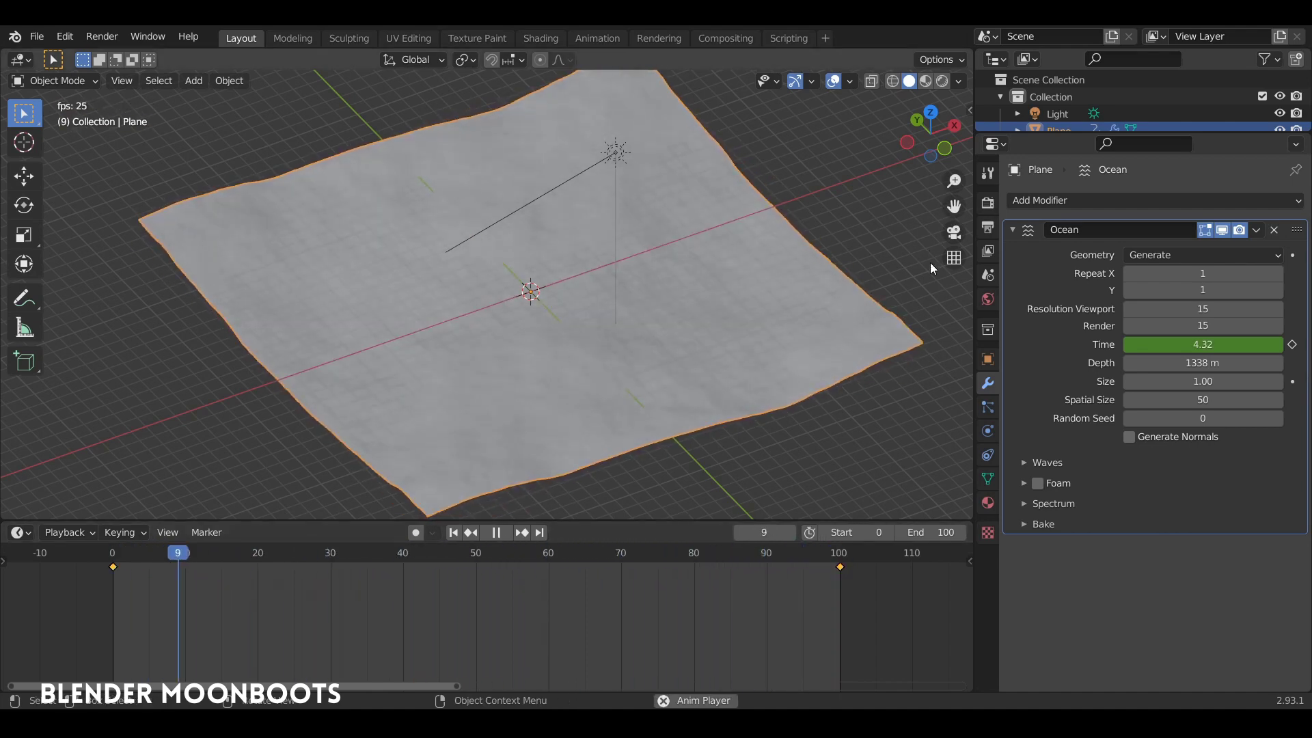
pyautogui.press('space')
pyautogui.hotkey('shift', 'Left')
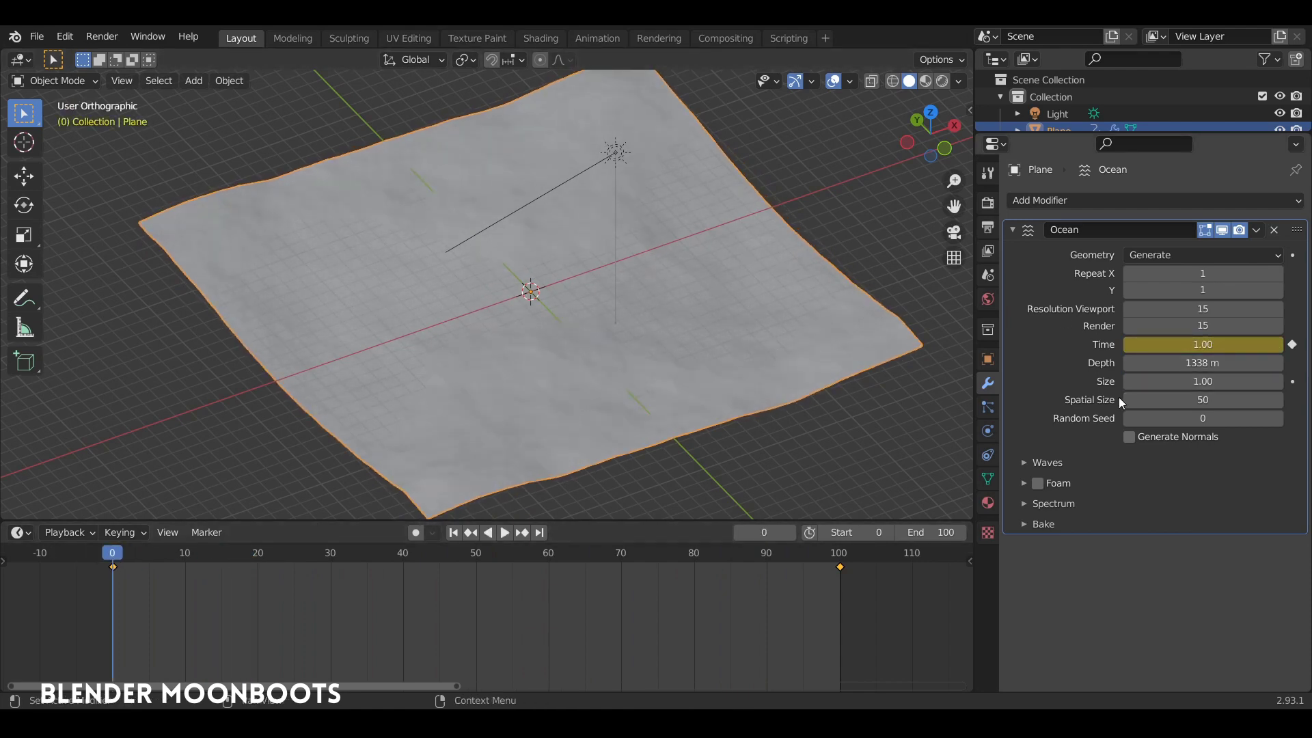
# Step: Raise the ocean wave Scale to 2.270 and preview the bumpier waves
pyautogui.click(1023, 465)
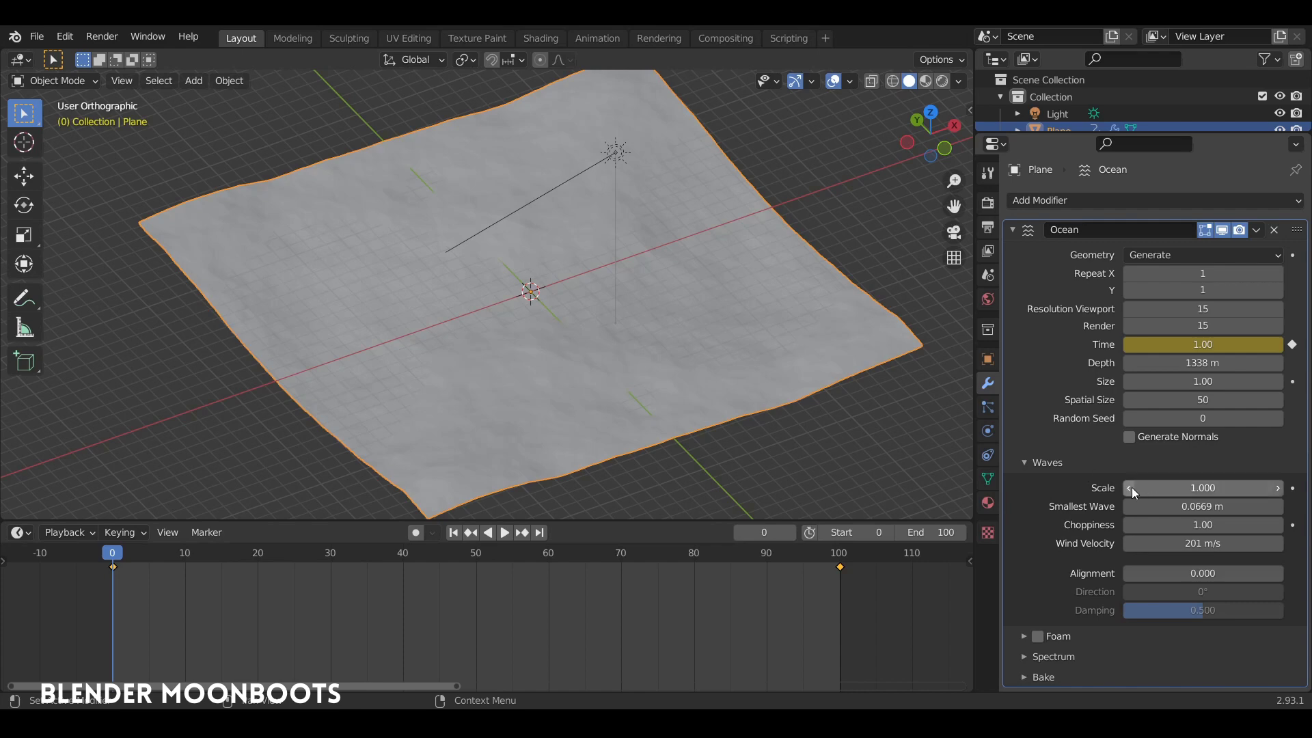
pyautogui.moveTo(1126, 488); pyautogui.dragTo(1141, 490)
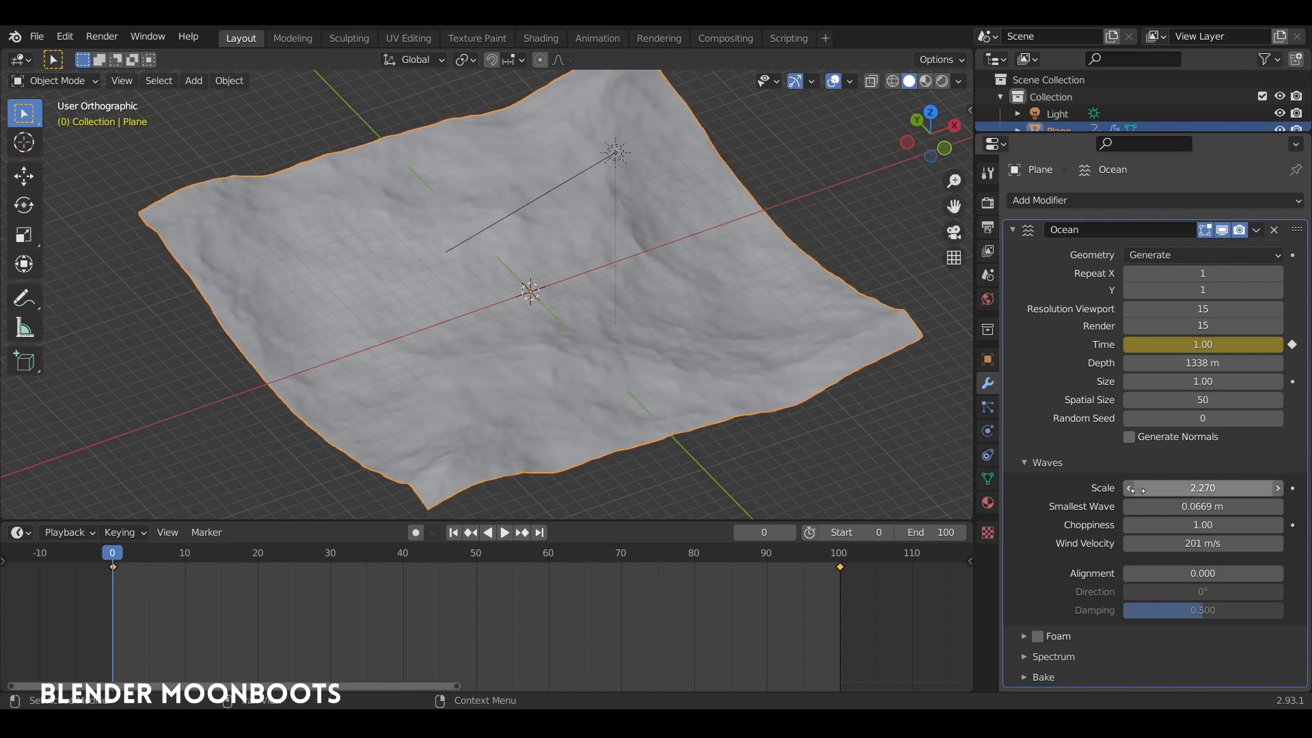
pyautogui.press('space')
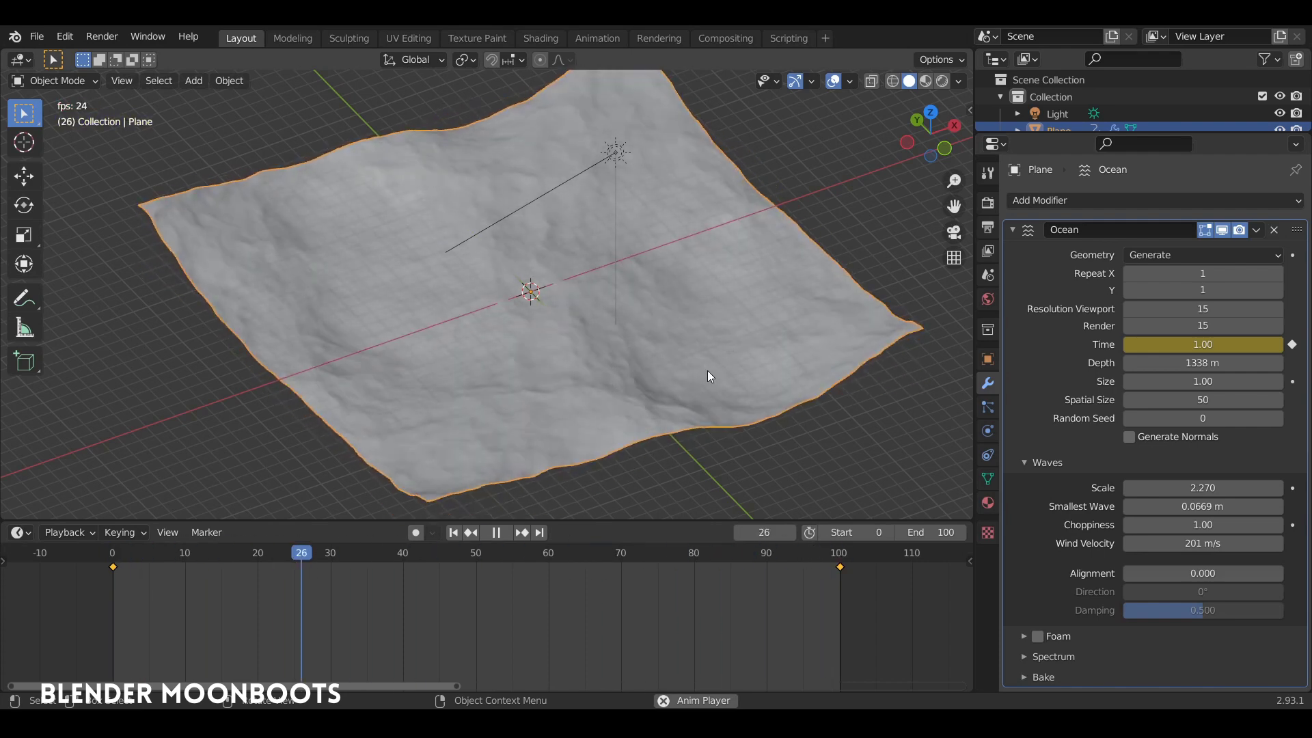
pyautogui.press('space')
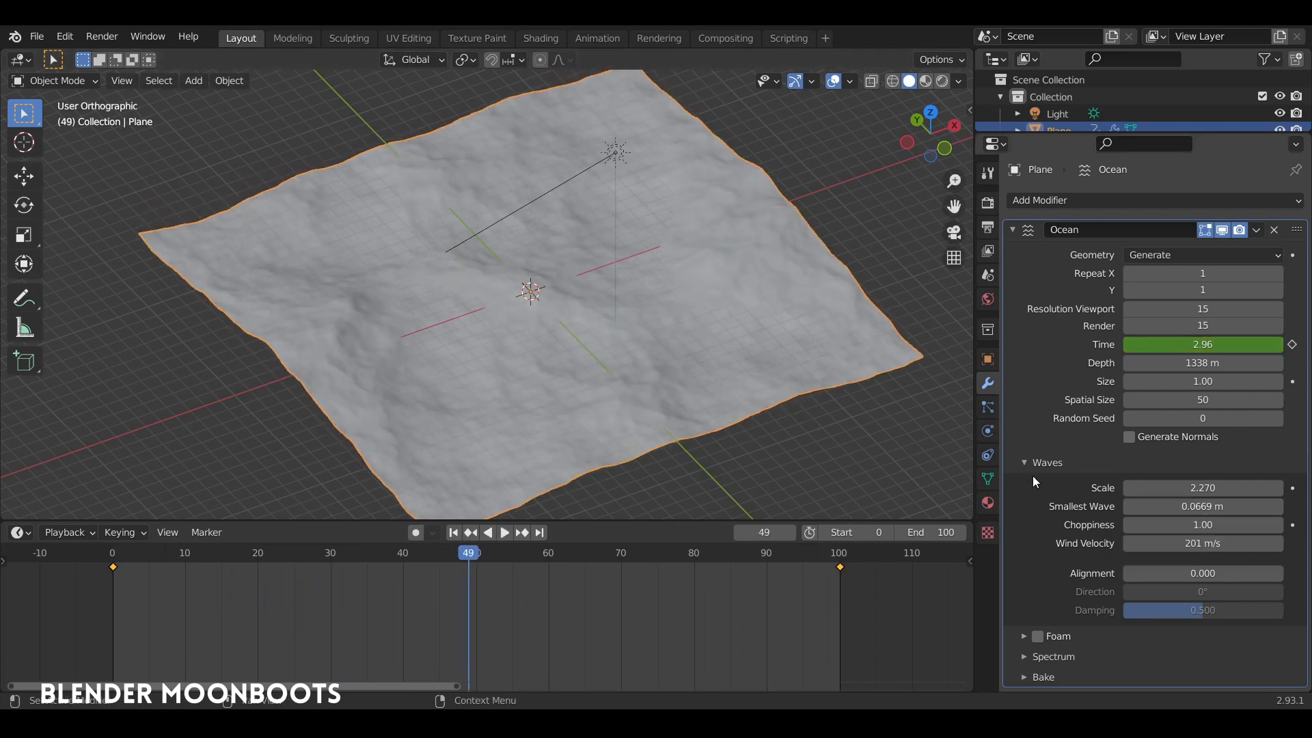
# Step: Set Smallest Wave to 0 m and play the animation to inspect the surface
pyautogui.scroll(3, 735, 314)
pyautogui.scroll(2, 748, 276)
pyautogui.scroll(-3, 758, 252)
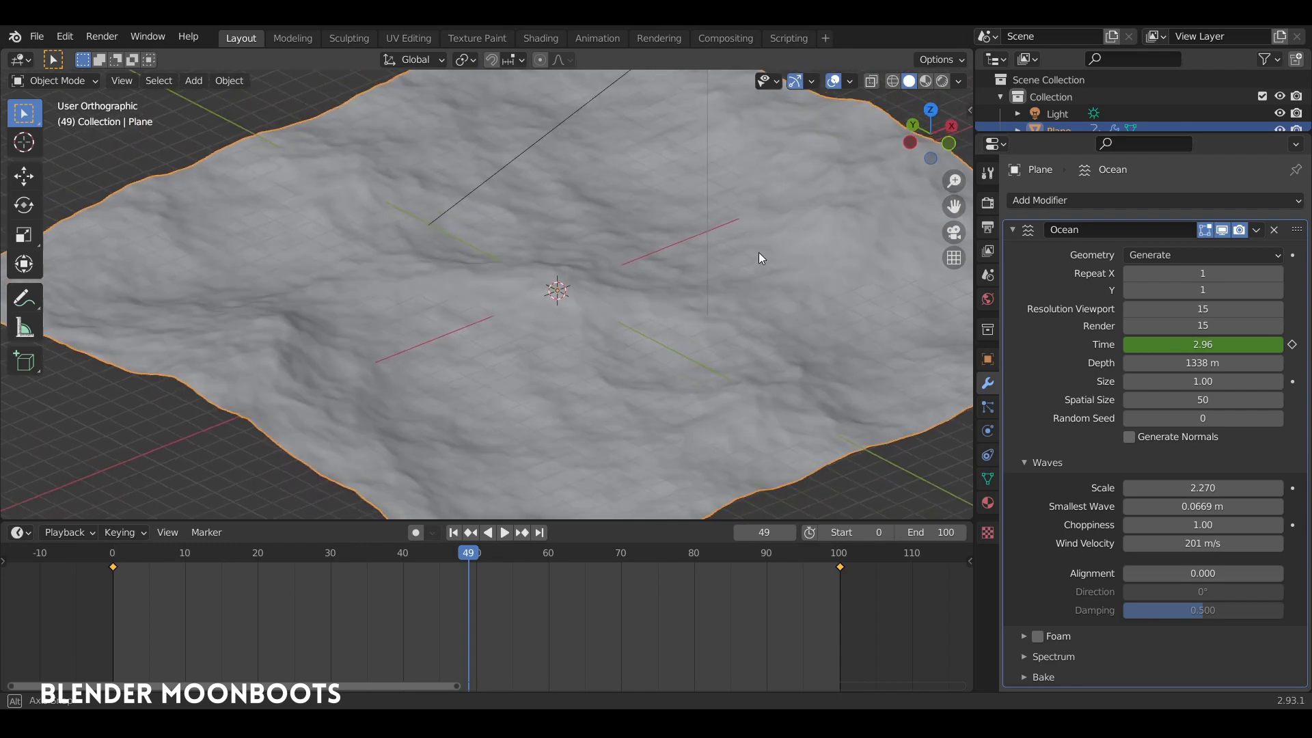
pyautogui.scroll(2, 740, 264)
pyautogui.moveTo(740, 265)
pyautogui.keyDown('ctrl'); pyautogui.mouseDown(button='middle')
pyautogui.moveTo(885, 379)
pyautogui.moveTo(1121, 505)
pyautogui.mouseUp(button='middle'); pyautogui.keyUp('ctrl')
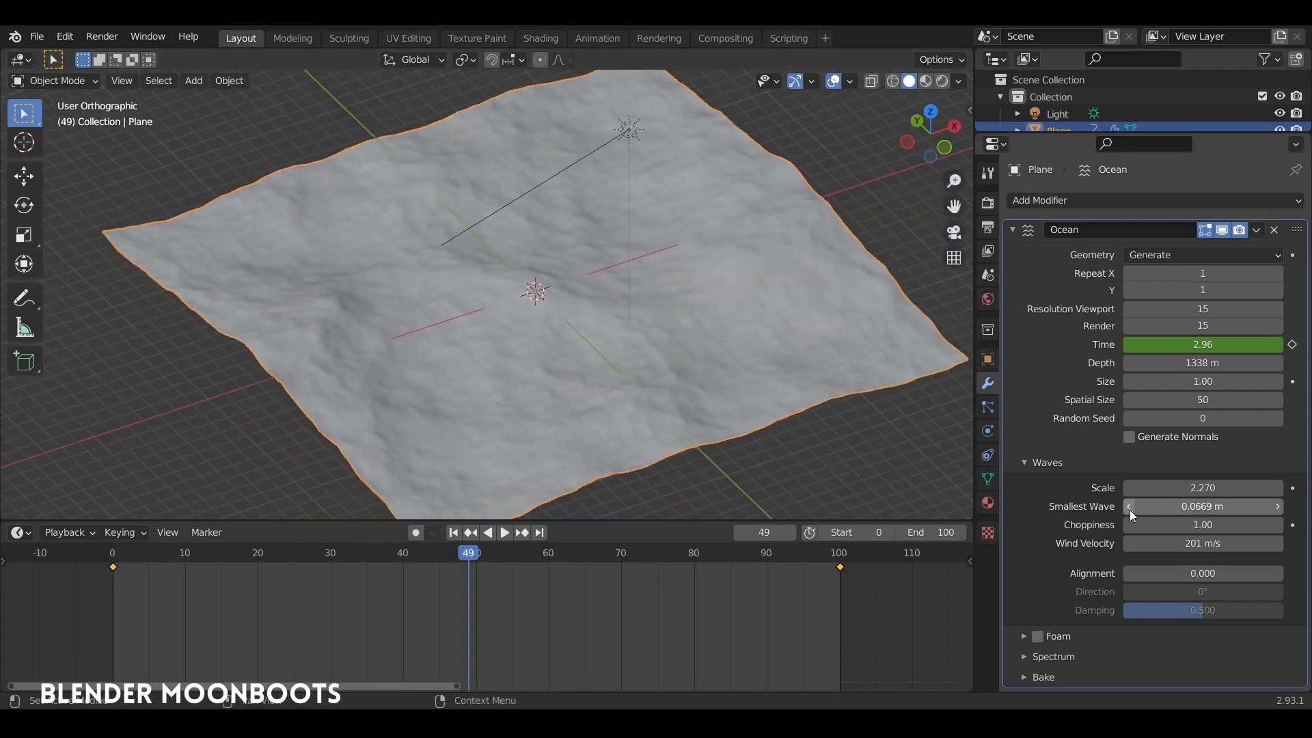
pyautogui.moveTo(1129, 509); pyautogui.dragTo(1171, 510)
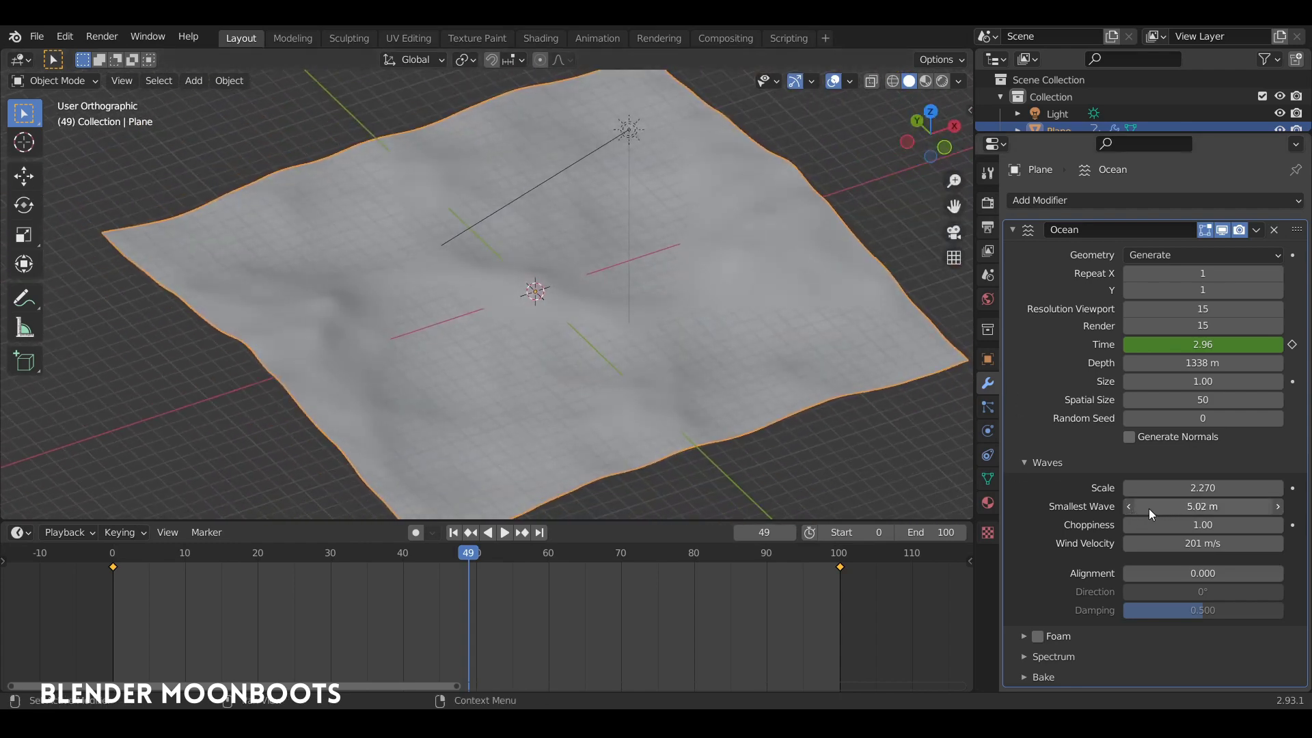
pyautogui.moveTo(1133, 510); pyautogui.dragTo(1081, 508)
pyautogui.moveTo(717, 321)
pyautogui.mouseDown(button='middle')
pyautogui.moveTo(759, 354)
pyautogui.moveTo(732, 268)
pyautogui.moveTo(765, 230)
pyautogui.moveTo(802, 292)
pyautogui.mouseUp(button='middle')
pyautogui.press('space')
pyautogui.scroll(-4, 786, 280)
pyautogui.scroll(-3, 772, 340)
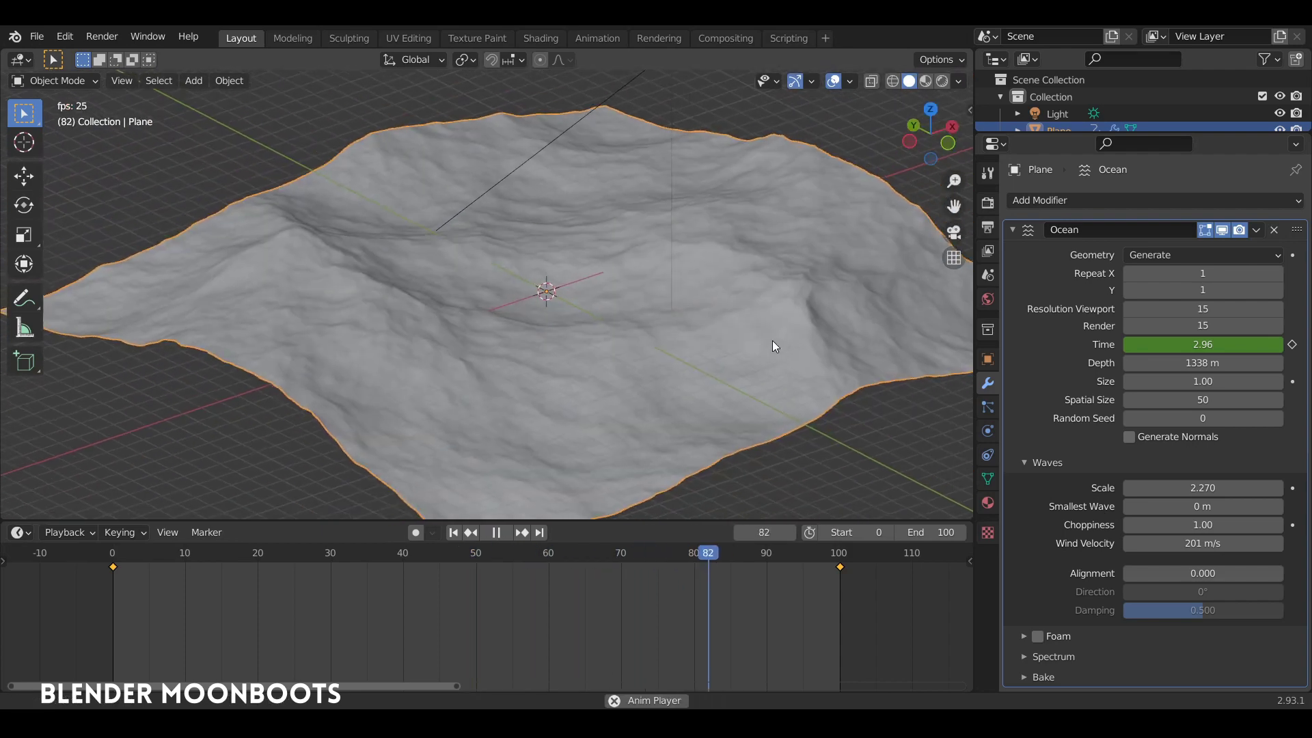
pyautogui.moveTo(772, 341)
pyautogui.mouseDown(button='middle')
pyautogui.moveTo(773, 363)
pyautogui.moveTo(819, 382)
pyautogui.mouseUp(button='middle')
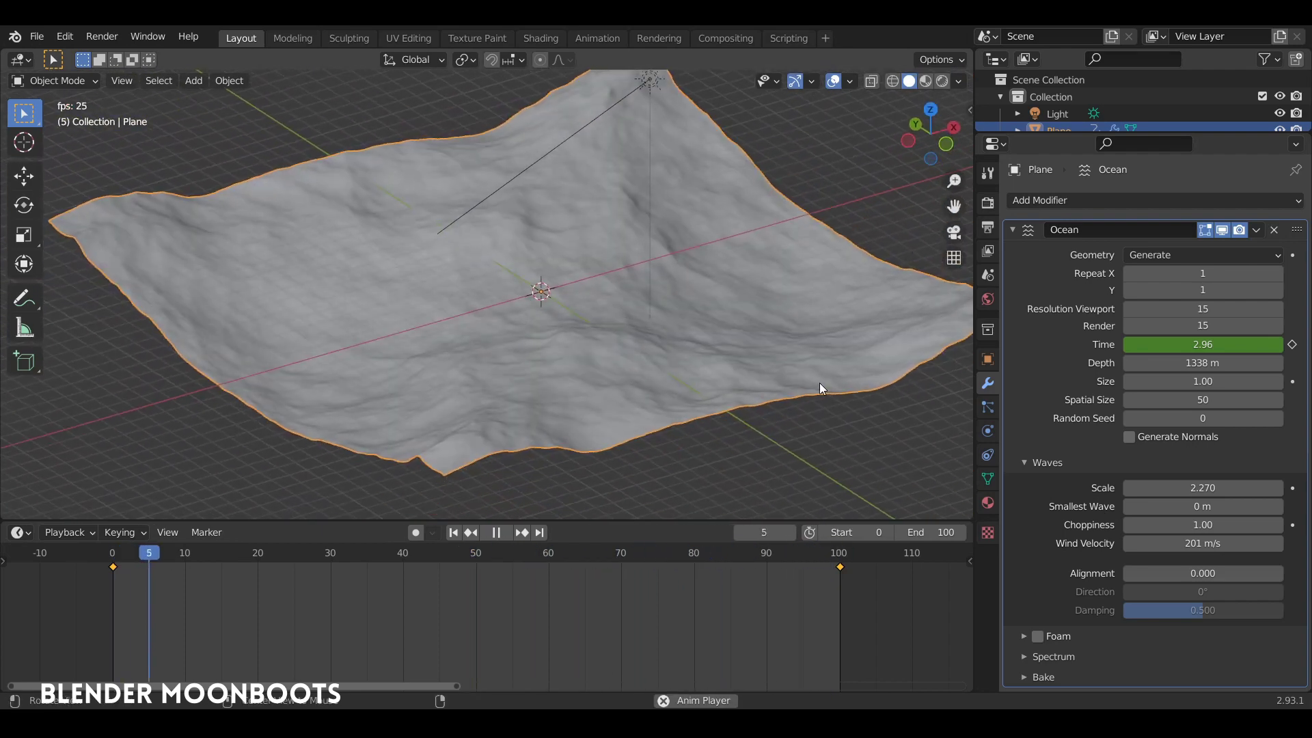
pyautogui.press('space')
# Step: Try a Choppiness of 1.1, then bring it back to about 1.00
pyautogui.moveTo(874, 427)
pyautogui.mouseDown(button='middle')
pyautogui.moveTo(938, 425)
pyautogui.moveTo(860, 414)
pyautogui.moveTo(879, 425)
pyautogui.mouseUp(button='middle')
pyautogui.click(1127, 523)
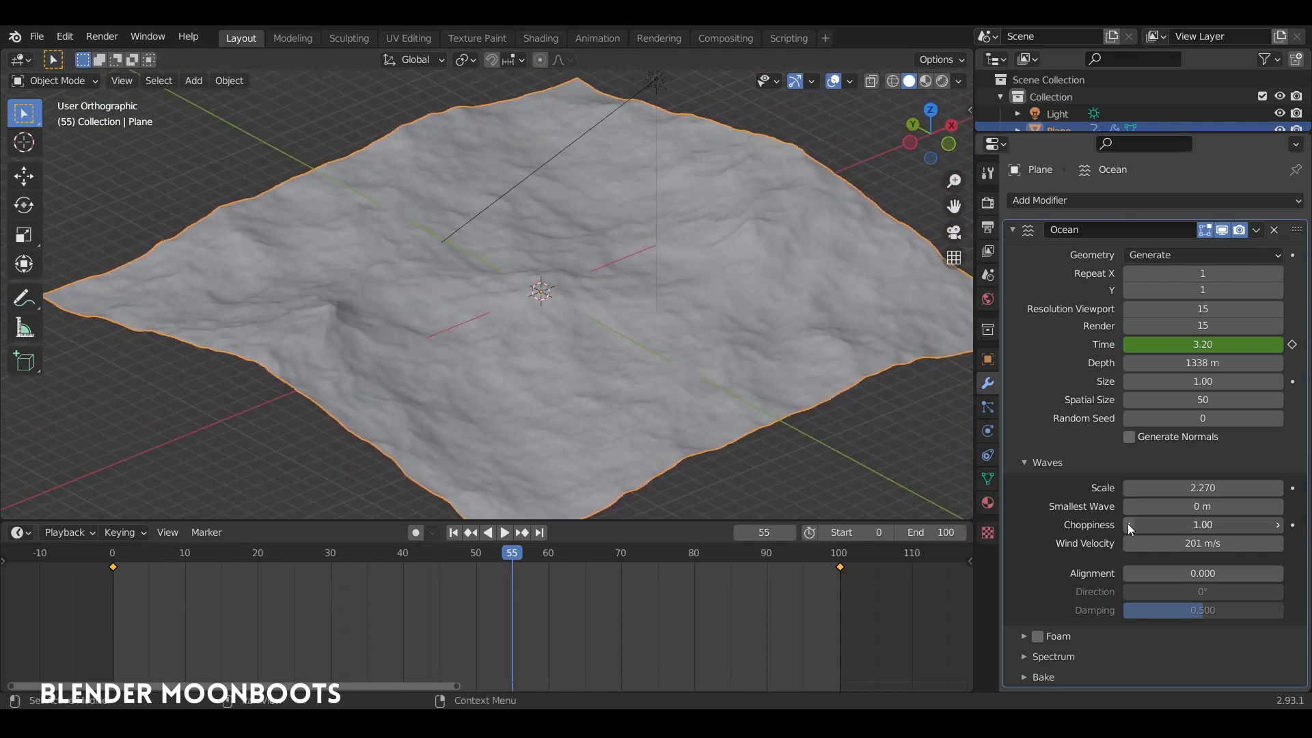
pyautogui.write('1.1')
pyautogui.press('Return')
pyautogui.moveTo(1203, 528)
pyautogui.mouseDown()
pyautogui.moveTo(1163, 525)
pyautogui.moveTo(1140, 489)
pyautogui.moveTo(1146, 532)
pyautogui.moveTo(1093, 526)
pyautogui.mouseUp()
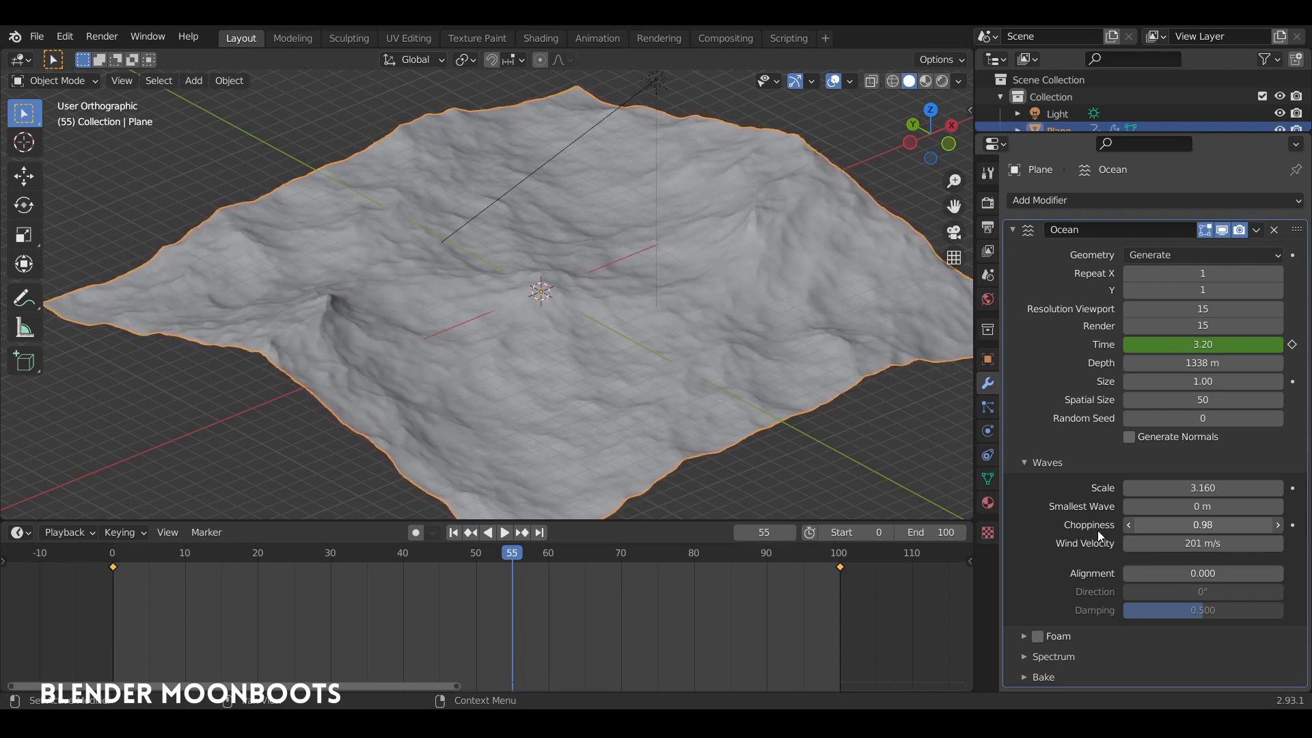
pyautogui.moveTo(1097, 531)
pyautogui.mouseDown()
pyautogui.moveTo(1167, 533)
pyautogui.moveTo(1101, 530)
pyautogui.mouseUp()
# Step: Preview the waves, then set Wind Velocity to 207 m/s
pyautogui.keyDown('ctrl'); pyautogui.scroll(1, 1087, 530); pyautogui.keyUp('ctrl')
pyautogui.press('space')
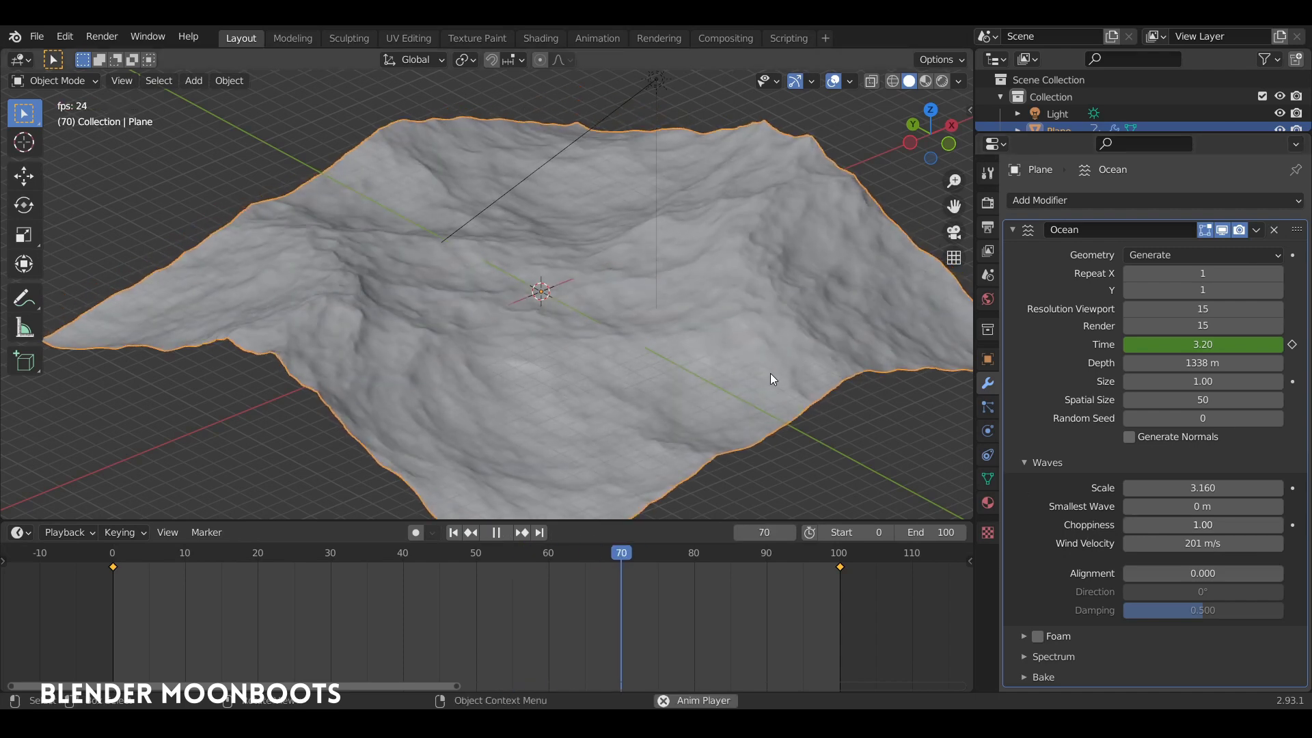
pyautogui.press('space')
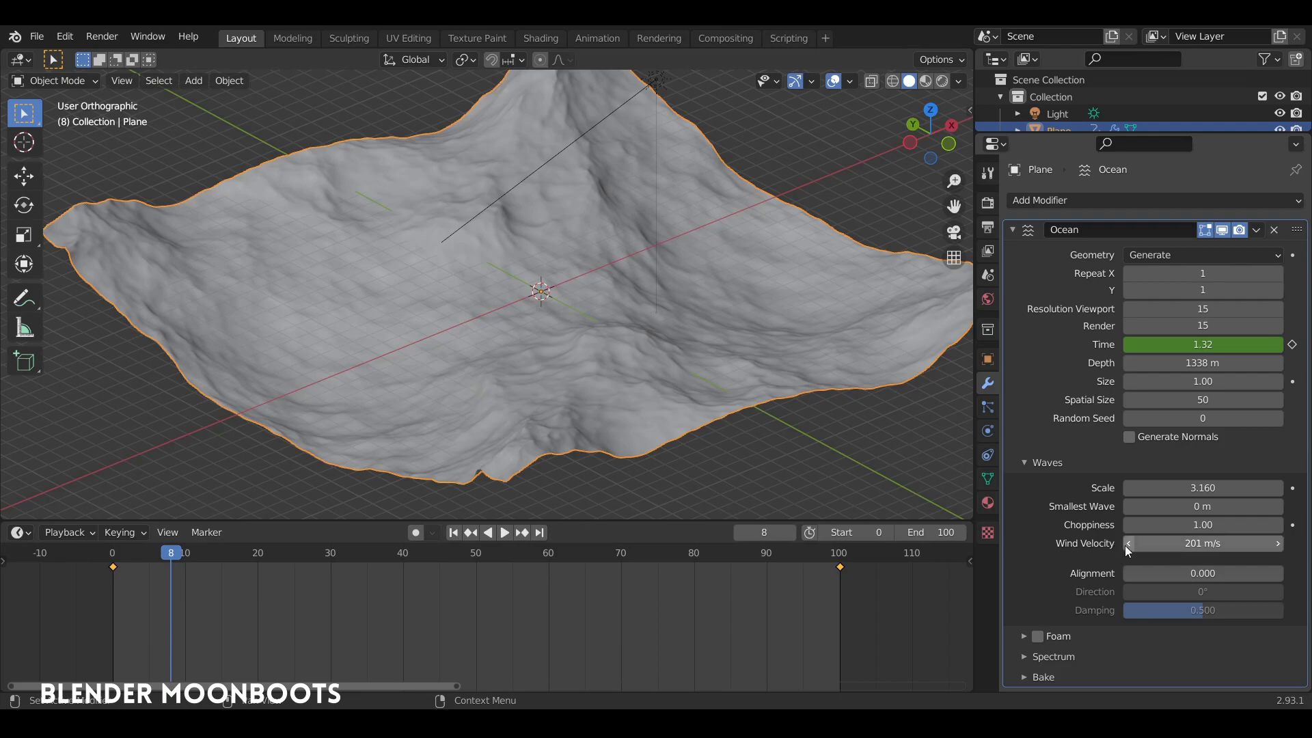
pyautogui.moveTo(1126, 545)
pyautogui.mouseDown()
pyautogui.moveTo(993, 541)
pyautogui.moveTo(1085, 547)
pyautogui.mouseUp()
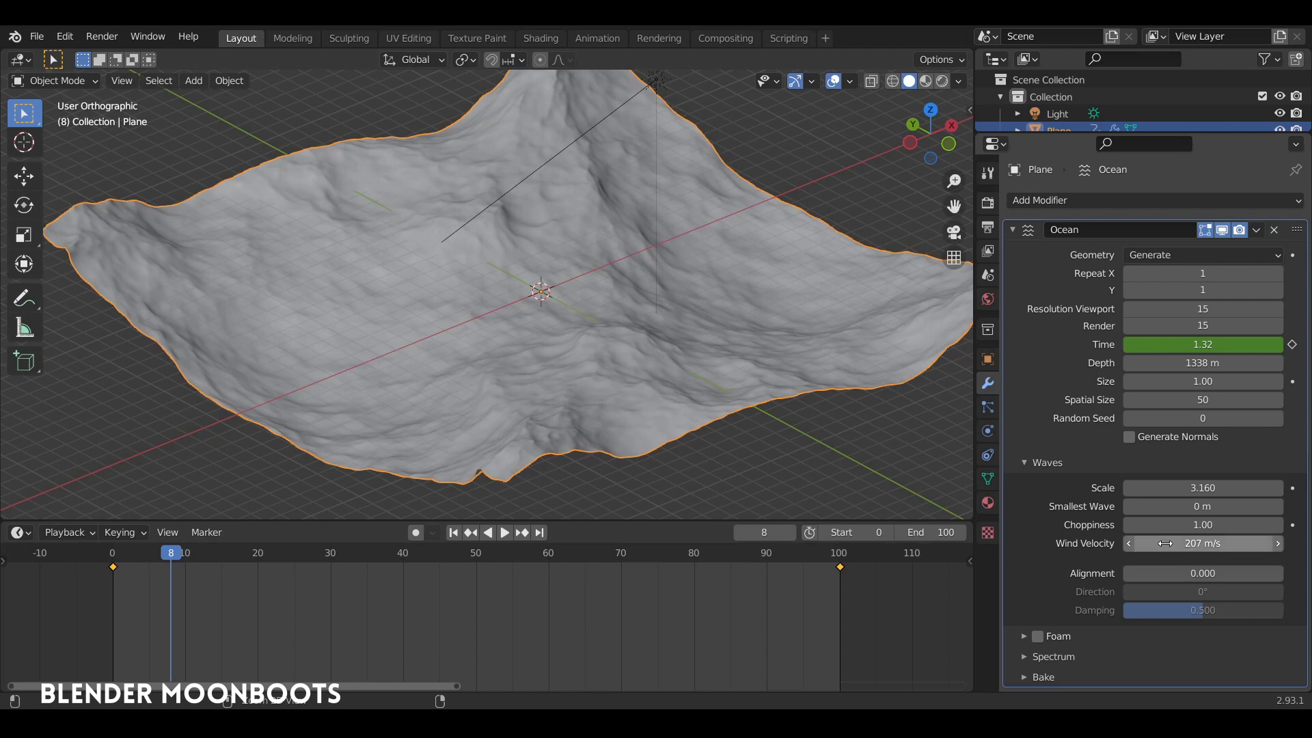
# Step: Raise Alignment to 1.0, set Direction to 83.3° during playback, then return Alignment to 0
pyautogui.moveTo(1122, 576); pyautogui.dragTo(1249, 575)
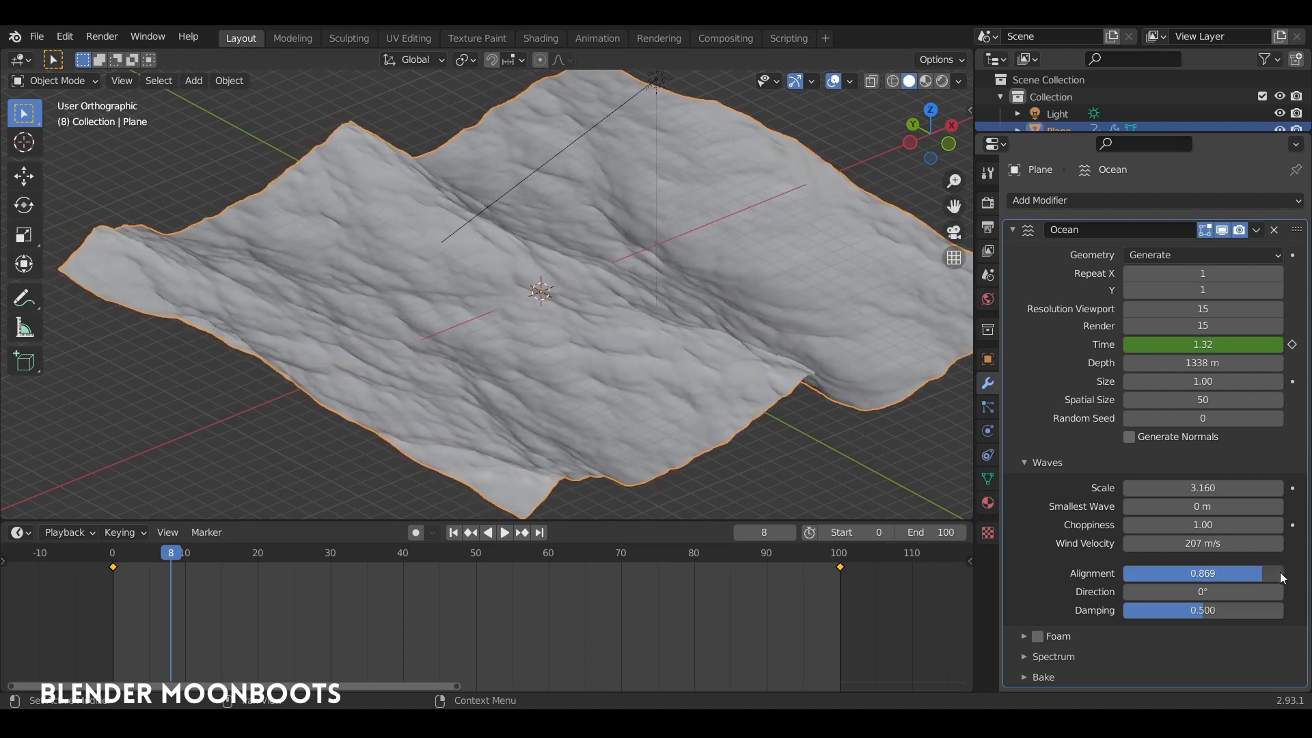
pyautogui.press('space')
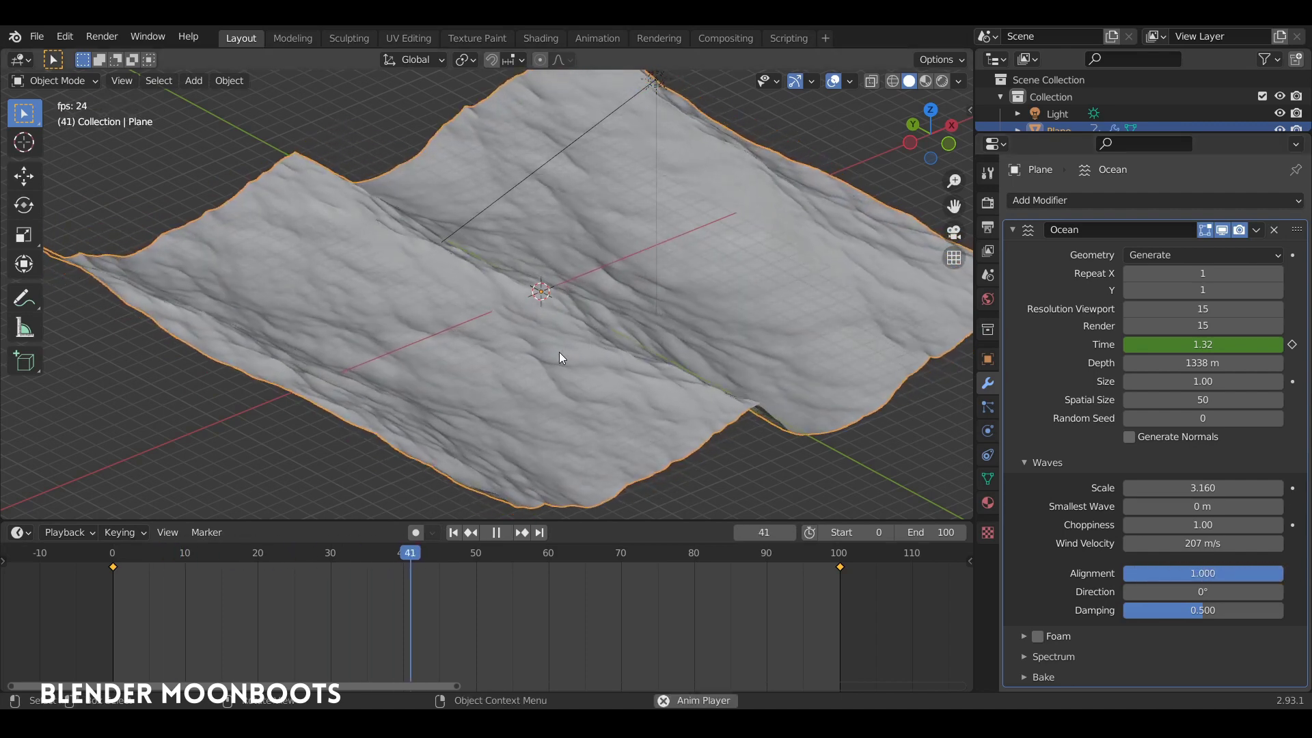
pyautogui.scroll(-5, 738, 342)
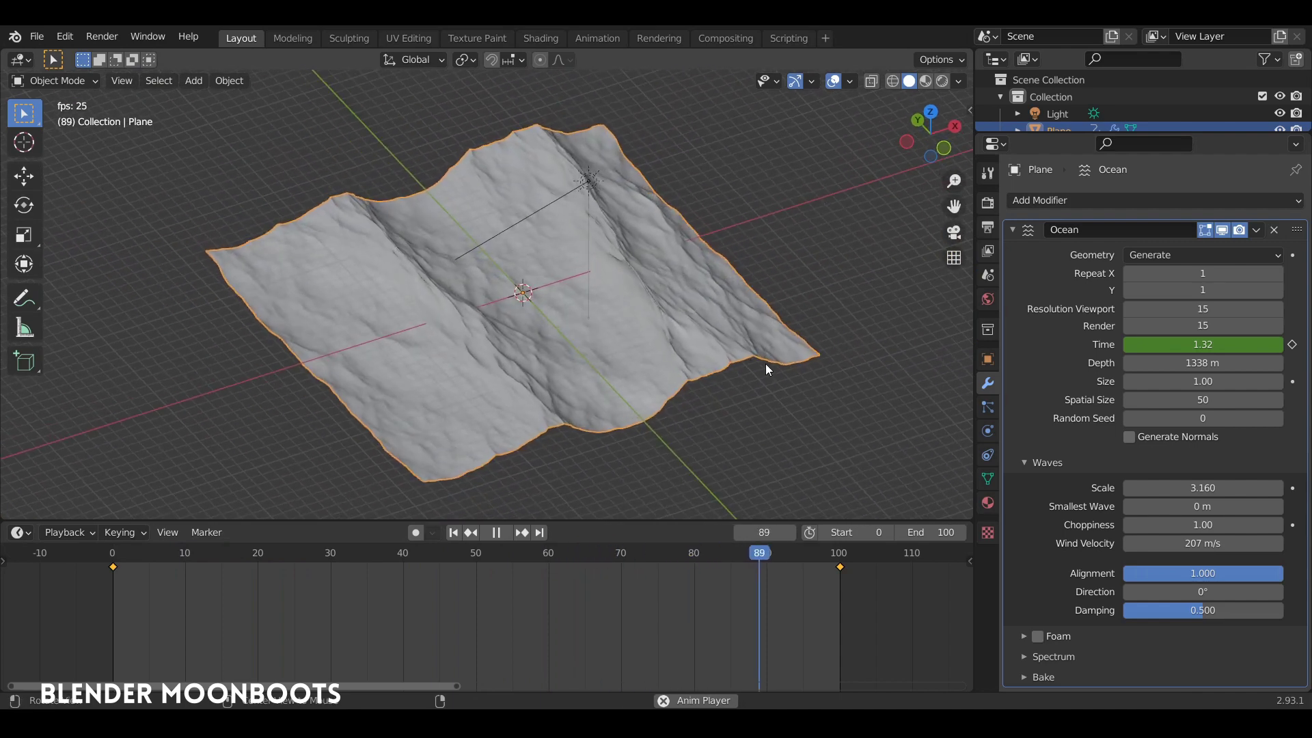
pyautogui.moveTo(1129, 592); pyautogui.dragTo(1285, 592)
pyautogui.moveTo(930, 450); pyautogui.dragTo(969, 417, button='middle')
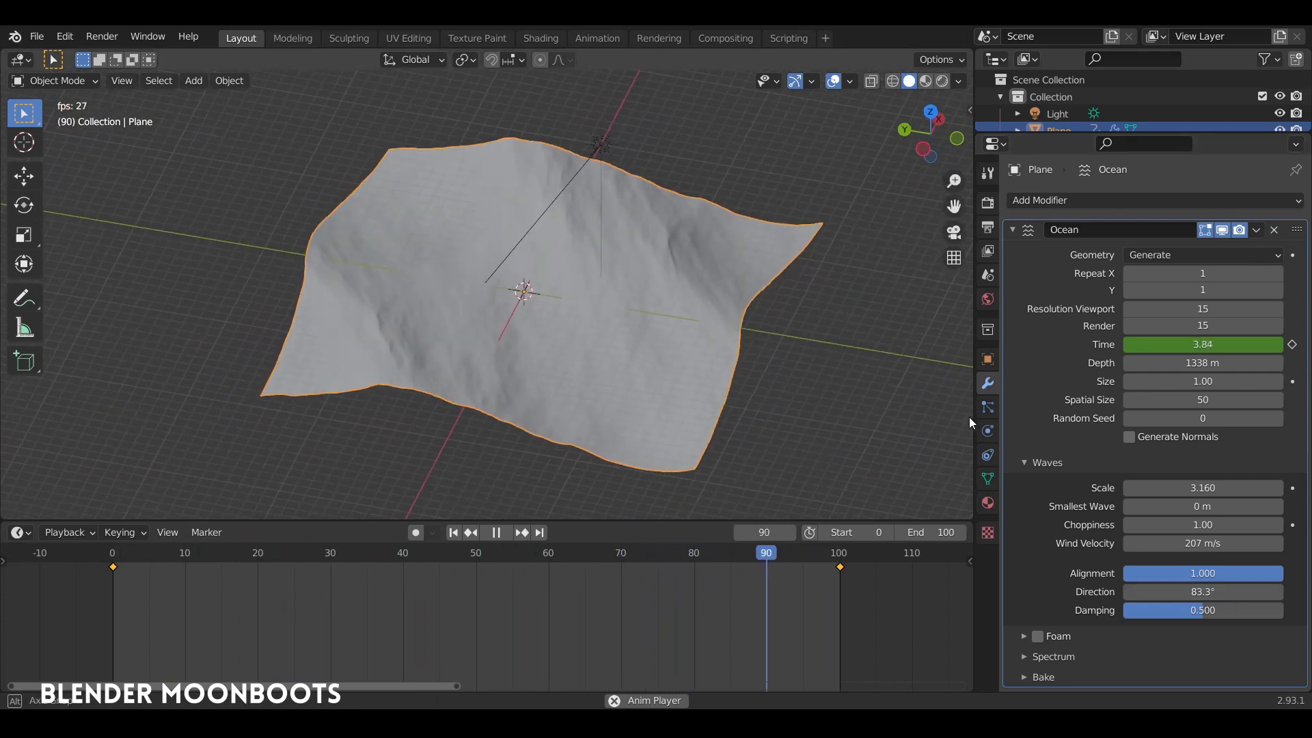
pyautogui.moveTo(1212, 573); pyautogui.dragTo(982, 566)
pyautogui.moveTo(806, 399); pyautogui.dragTo(710, 363, button='middle')
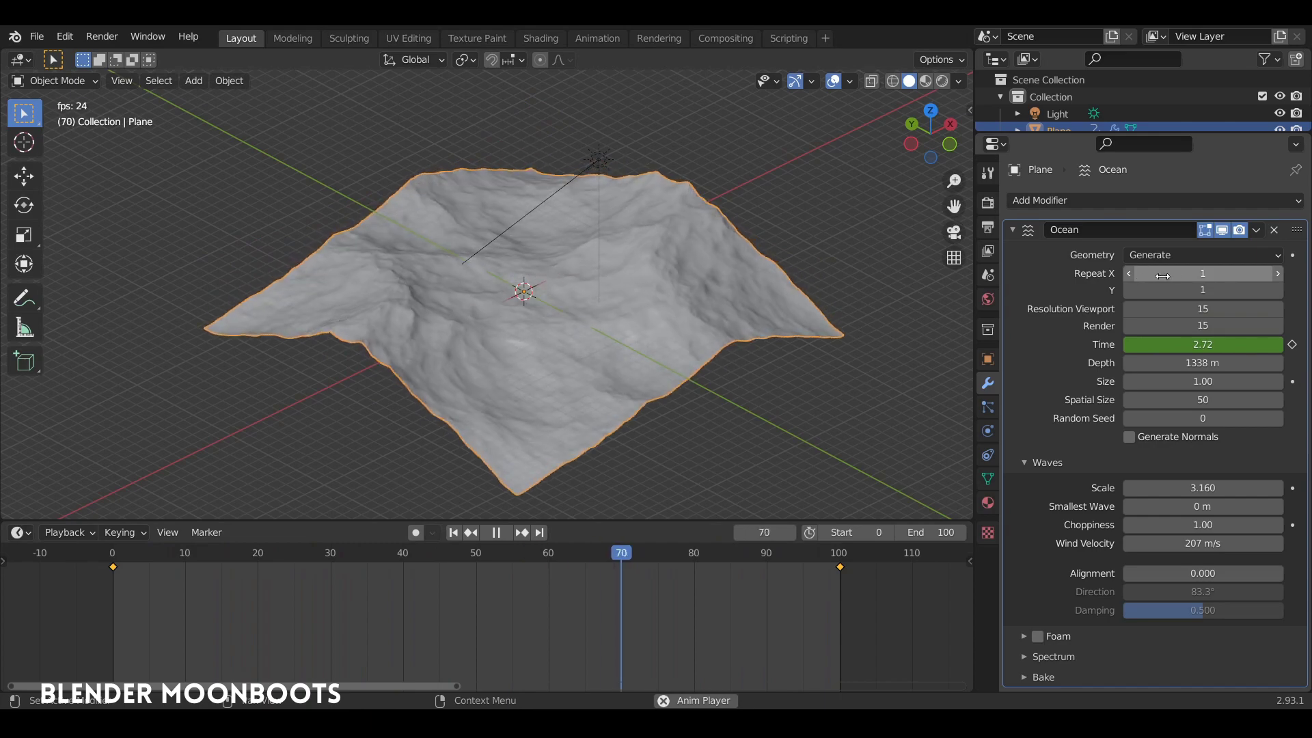
# Step: Tile the ocean three times along X and Y with the Repeat settings
pyautogui.scroll(-3, 732, 341)
pyautogui.scroll(-2, 724, 351)
pyautogui.moveTo(724, 351); pyautogui.dragTo(726, 338, button='middle')
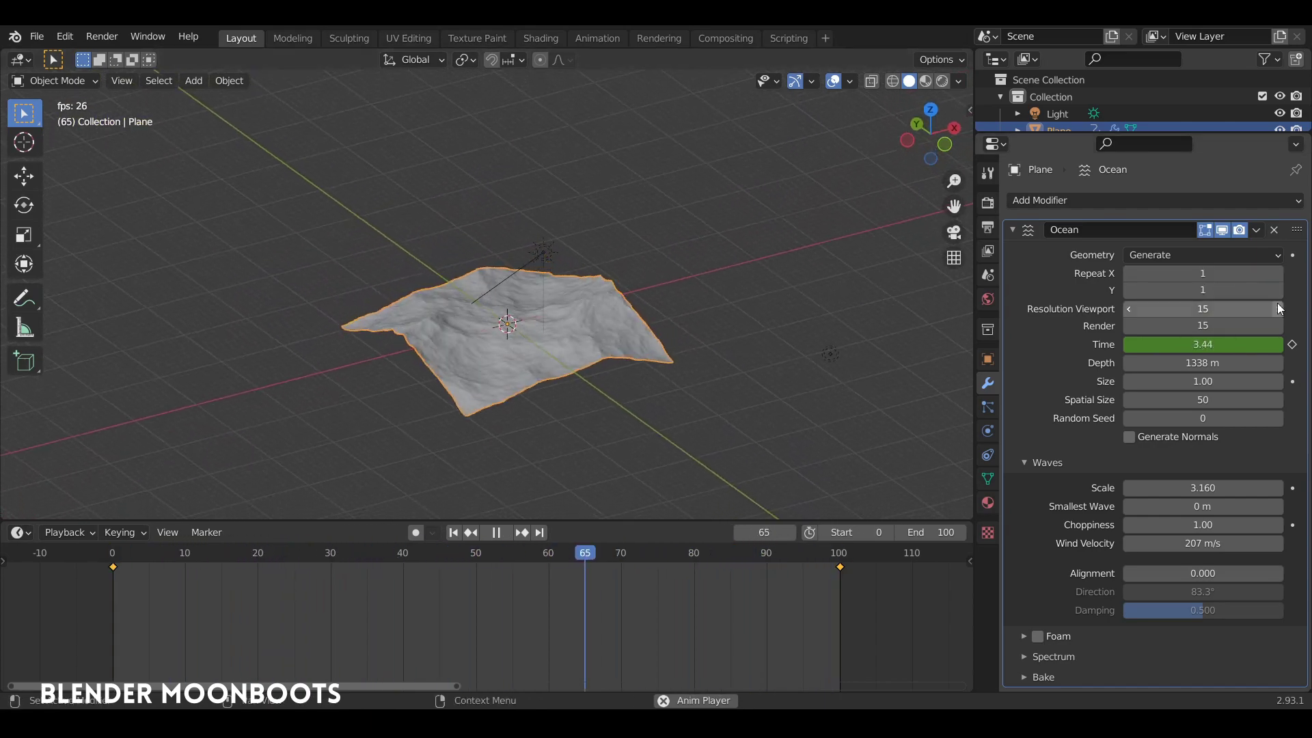
pyautogui.click(1277, 272)
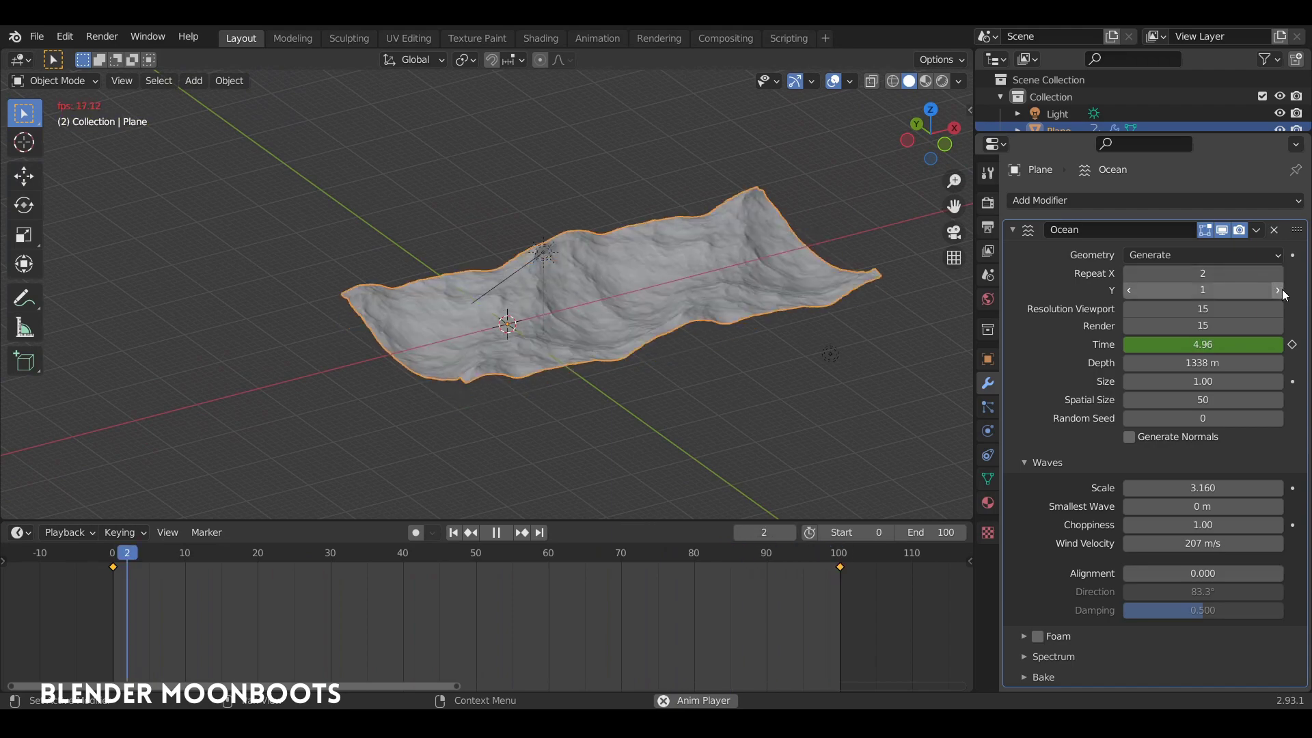
pyautogui.click(1277, 288)
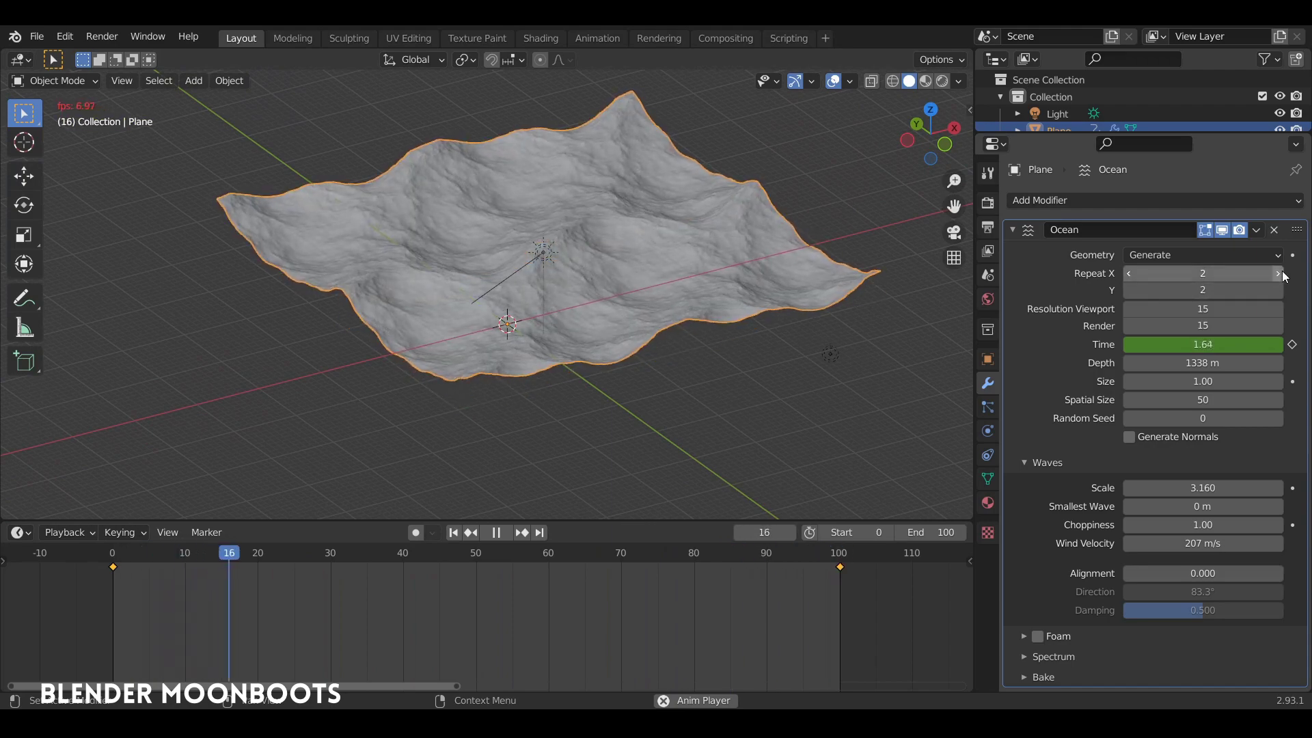
pyautogui.click(1279, 273)
pyautogui.moveTo(1277, 289); pyautogui.dragTo(784, 248)
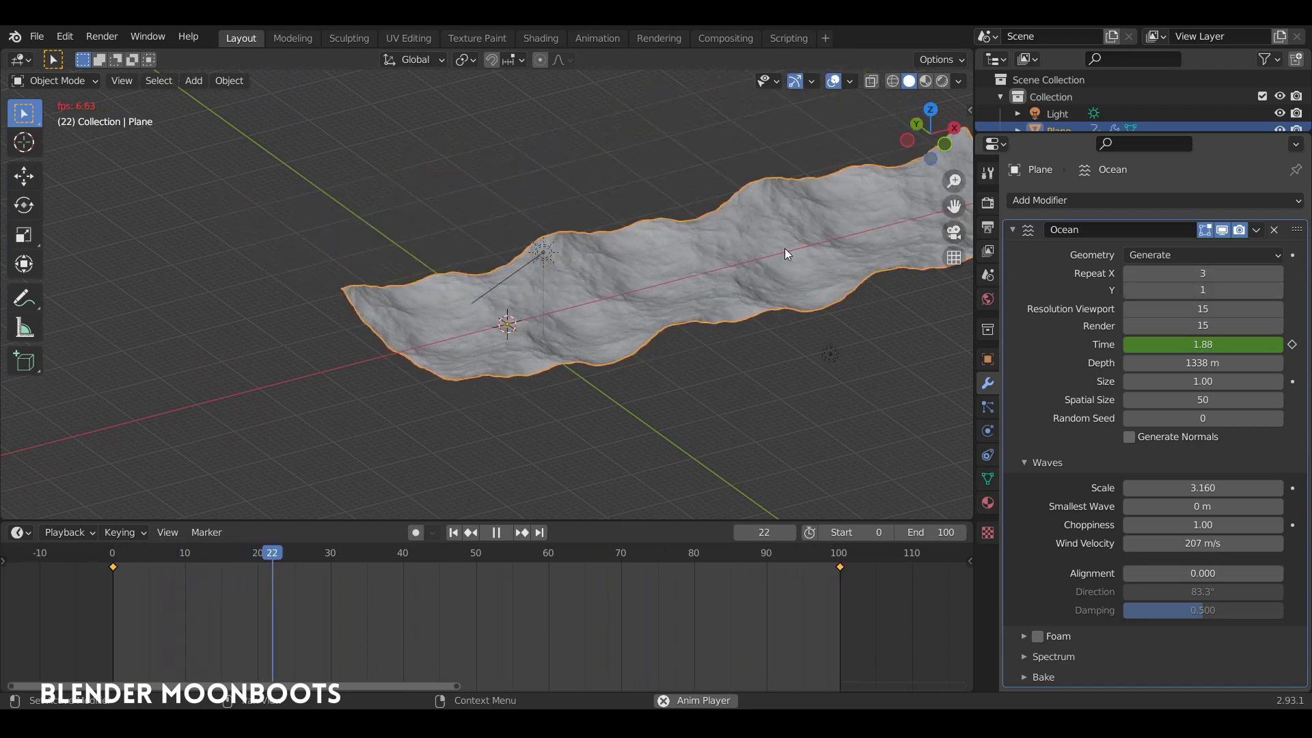
pyautogui.click(1278, 292)
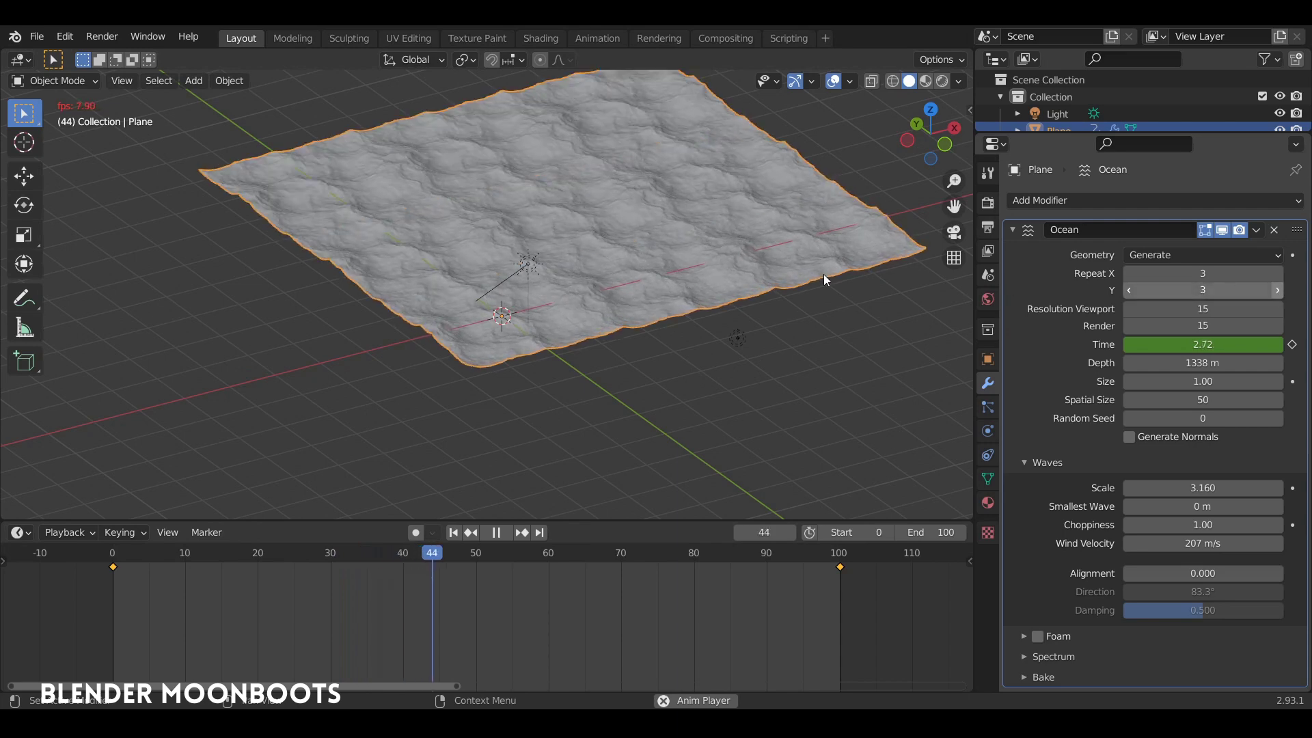
pyautogui.keyDown('shift'); pyautogui.scroll(2, 677, 367); pyautogui.keyUp('shift')
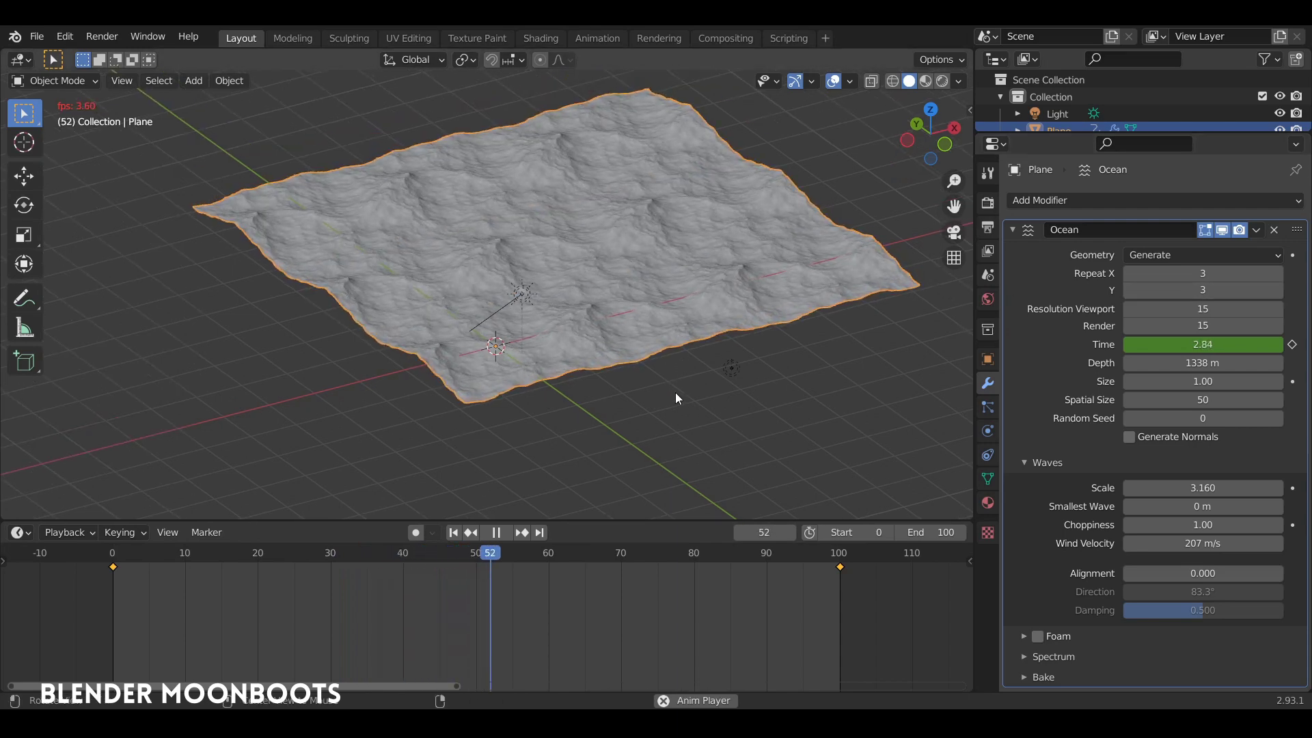
pyautogui.keyDown('shift'); pyautogui.scroll(1, 675, 393); pyautogui.keyUp('shift')
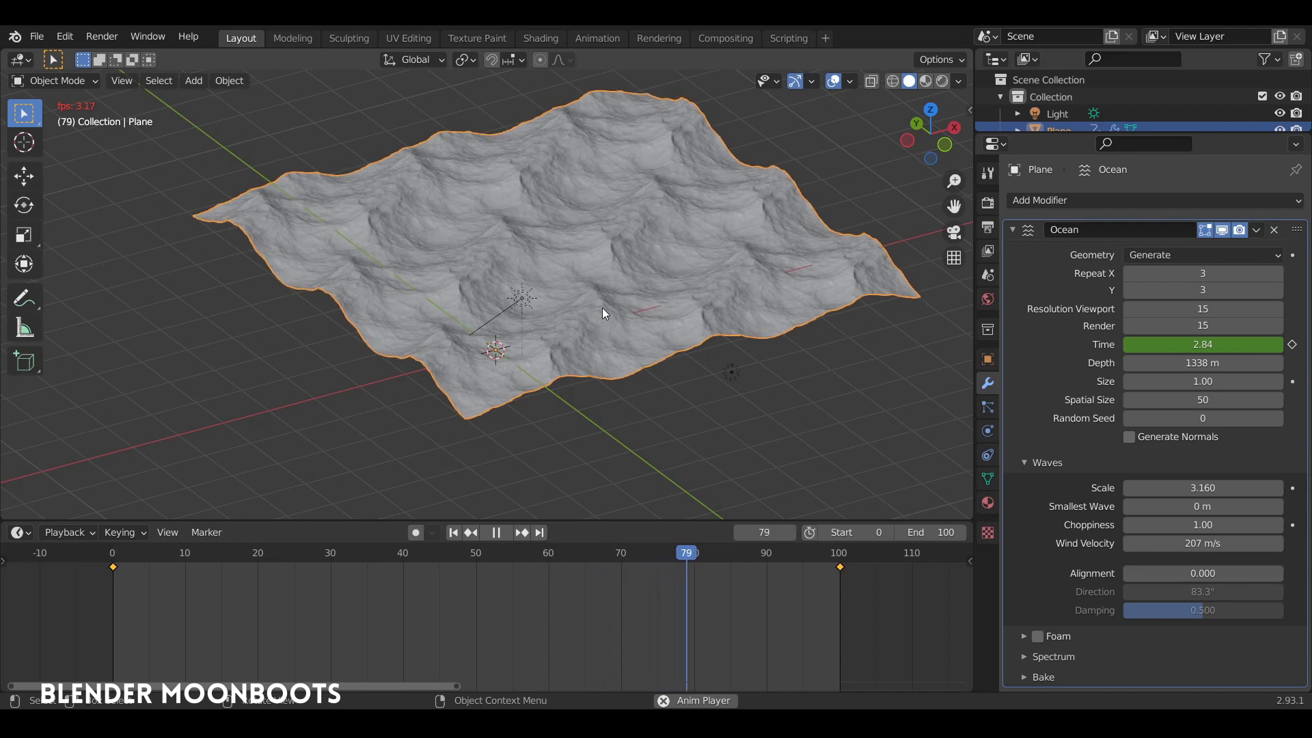
# Step: Reset the repeat counts to 1 and raise them again while the tiled ocean animates
pyautogui.moveTo(1133, 276); pyautogui.dragTo(1133, 290)
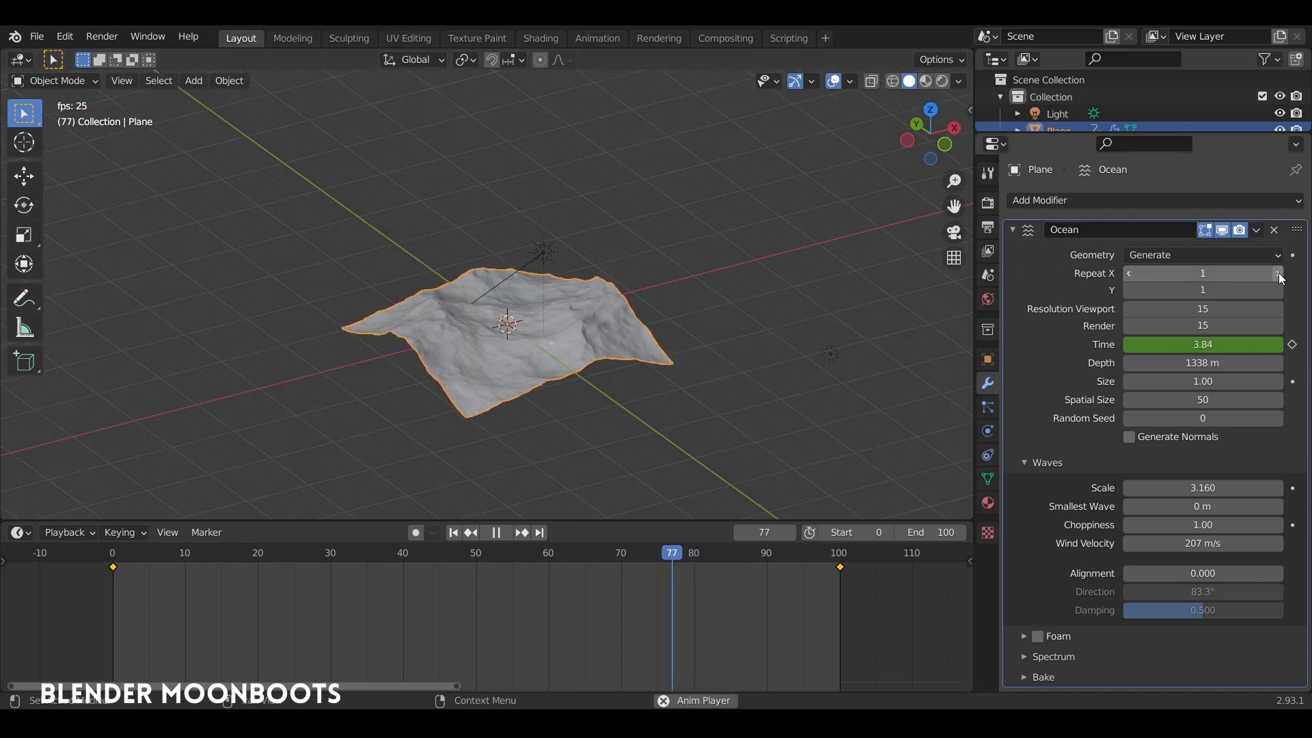
pyautogui.click(1280, 273)
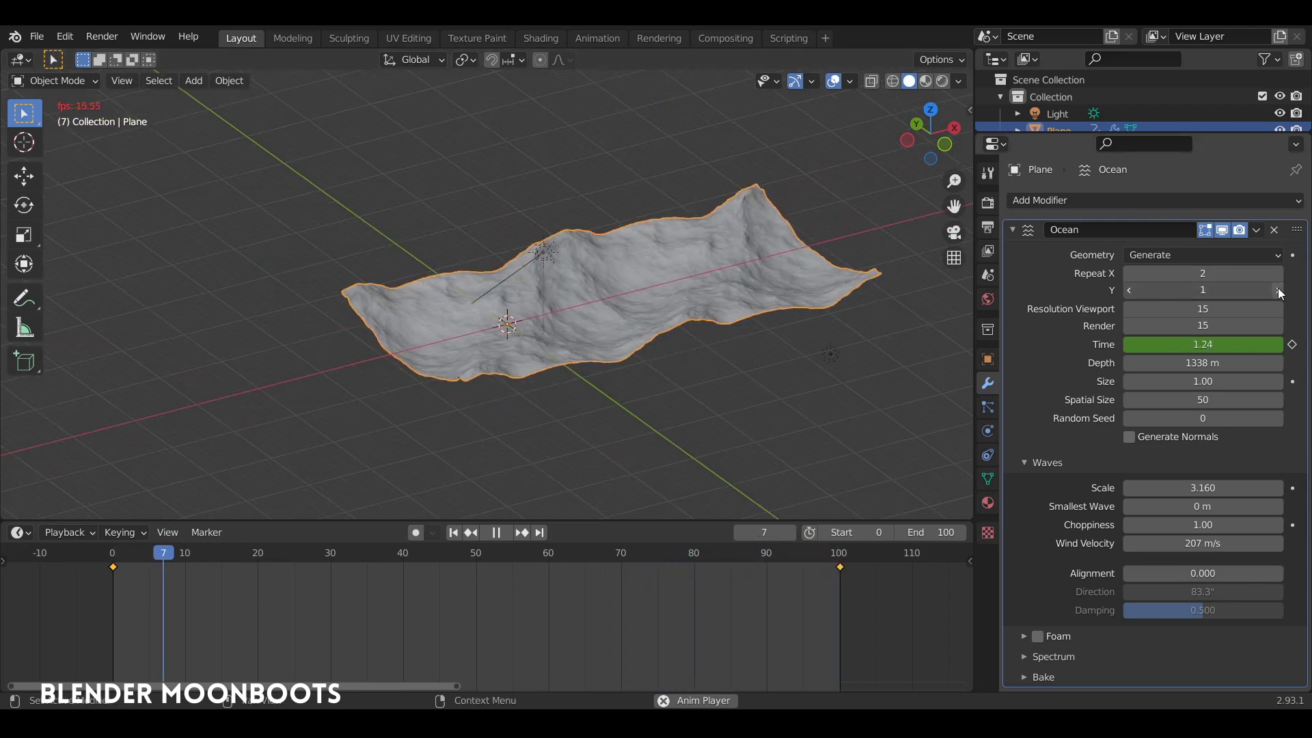
pyautogui.click(1277, 289)
pyautogui.click(1280, 273)
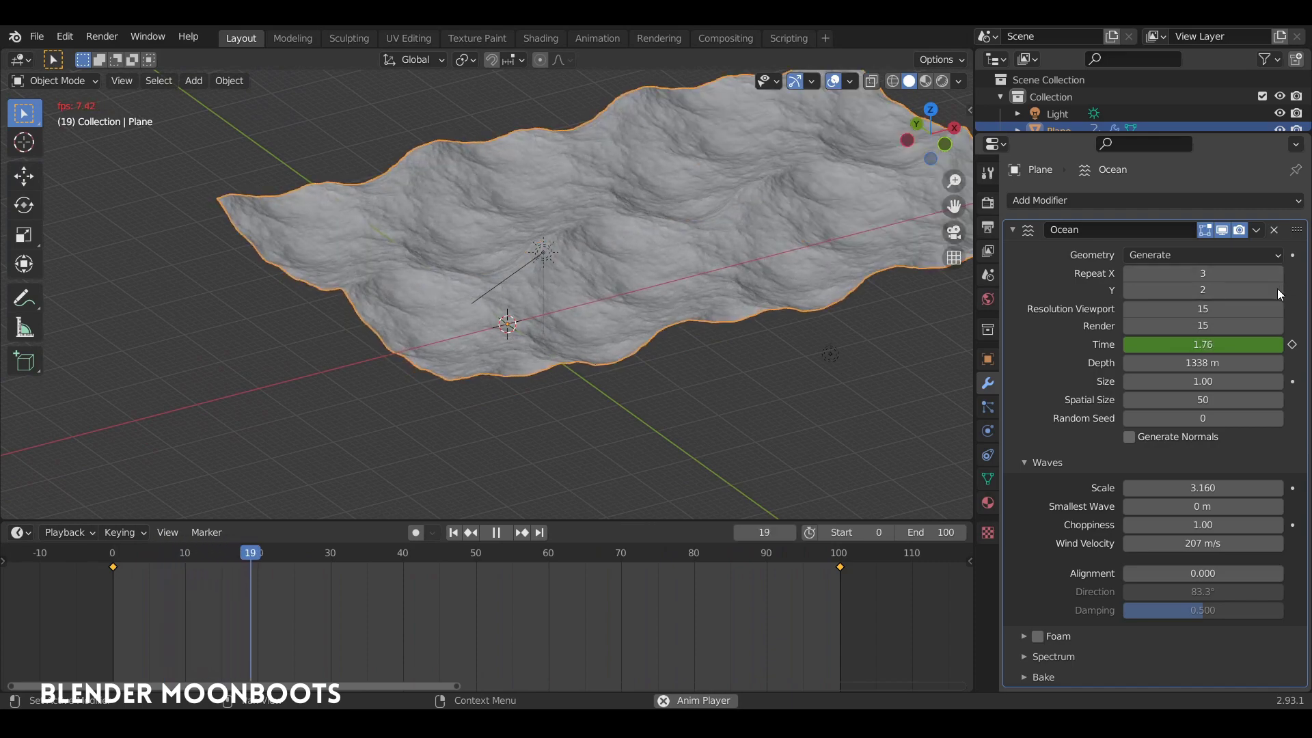
pyautogui.click(1128, 289)
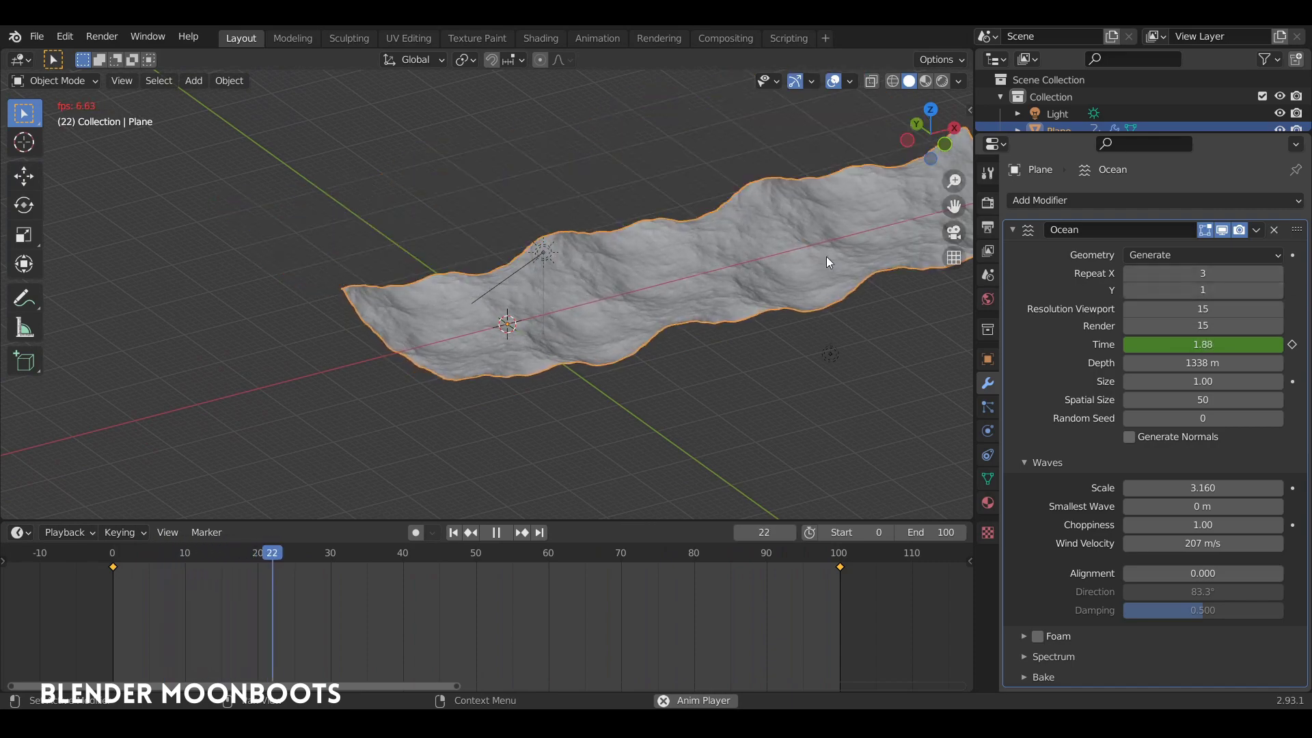
pyautogui.click(1277, 290)
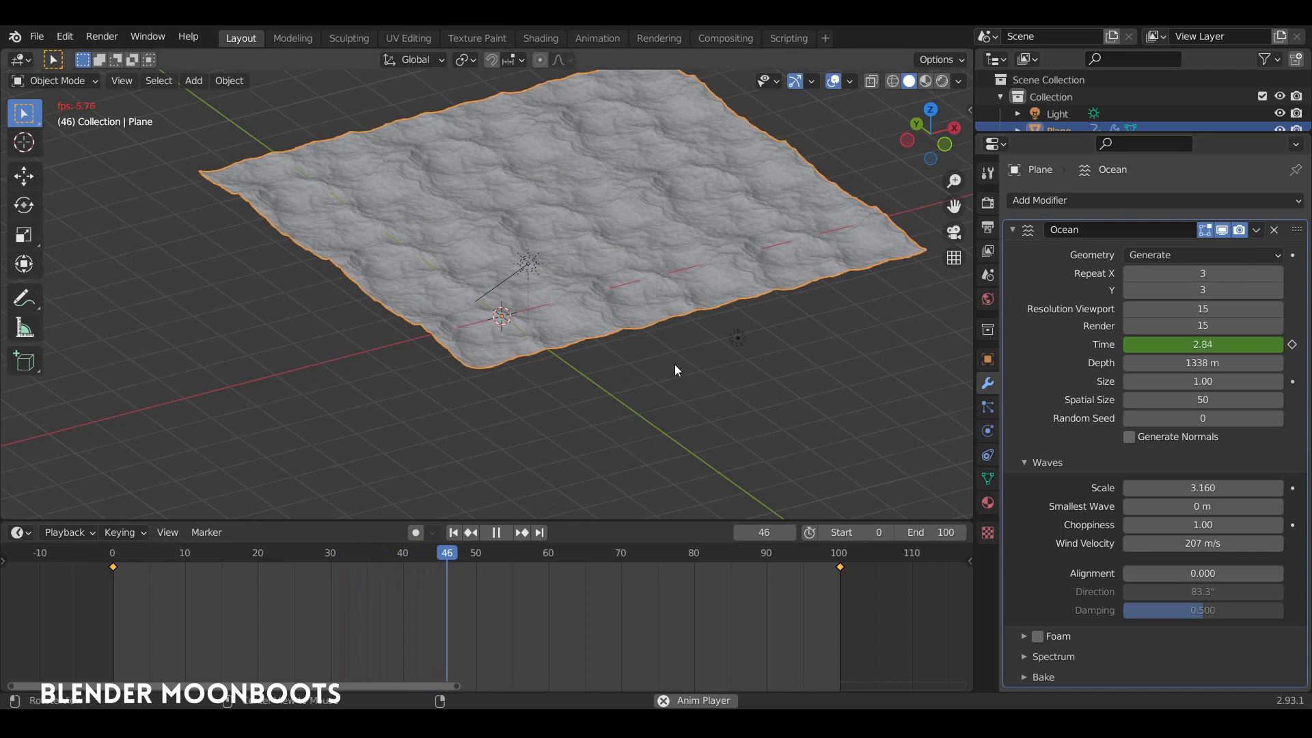
pyautogui.moveTo(682, 359); pyautogui.dragTo(675, 391, button='middle')
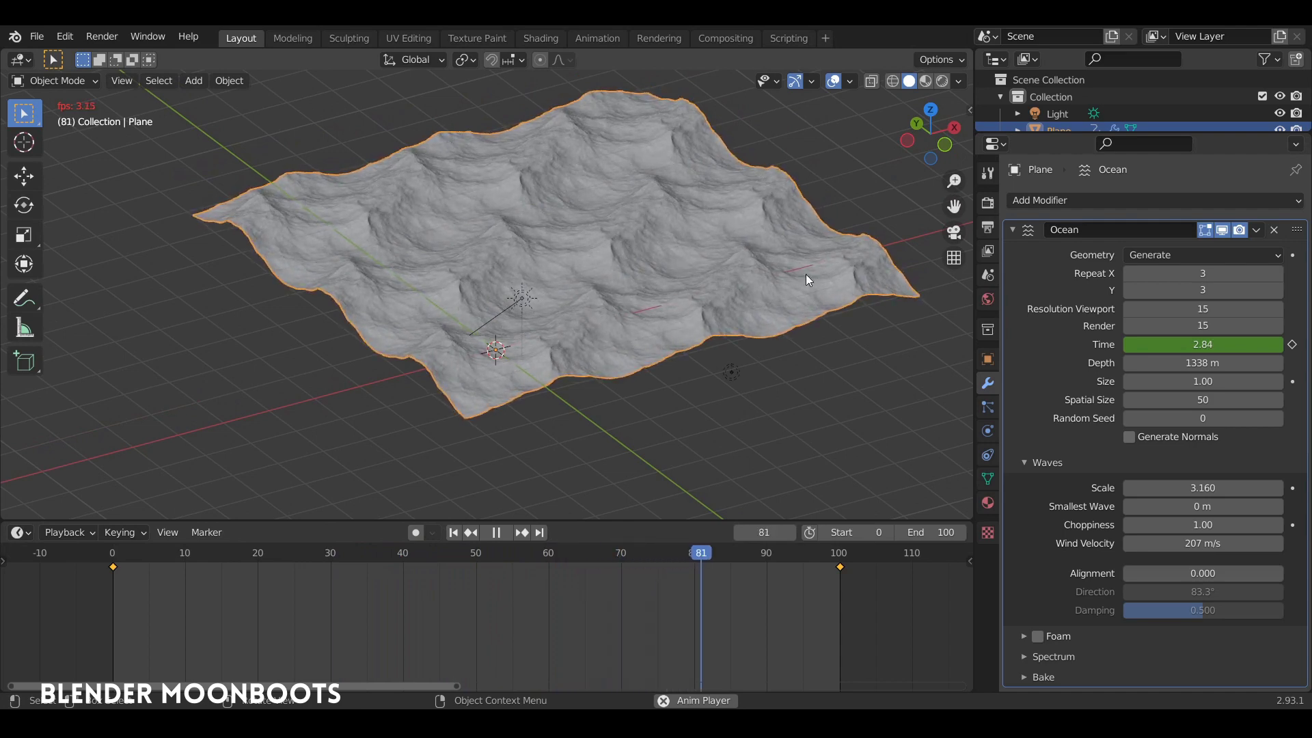
# Step: Set the ocean's Repeat X and Repeat Y both to 1
pyautogui.click(1129, 275)
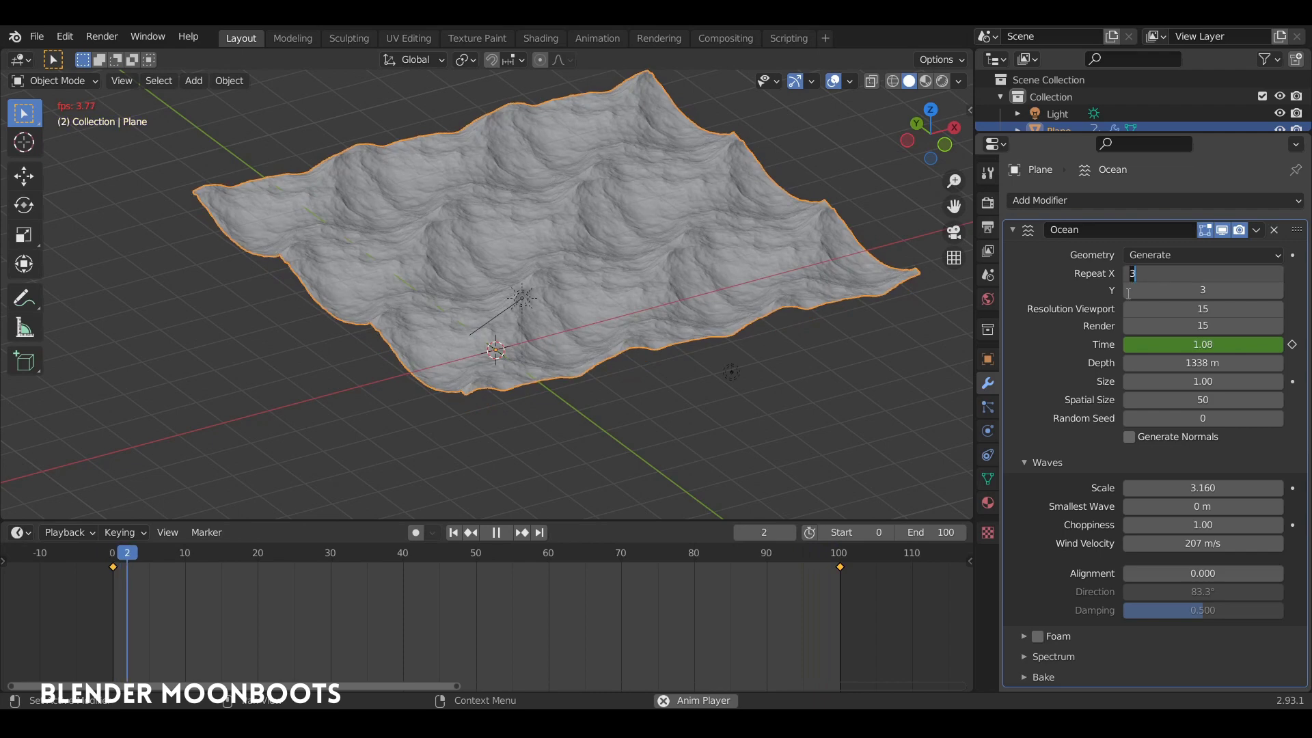
pyautogui.write('21')
pyautogui.press('Return')
pyautogui.click(1124, 290)
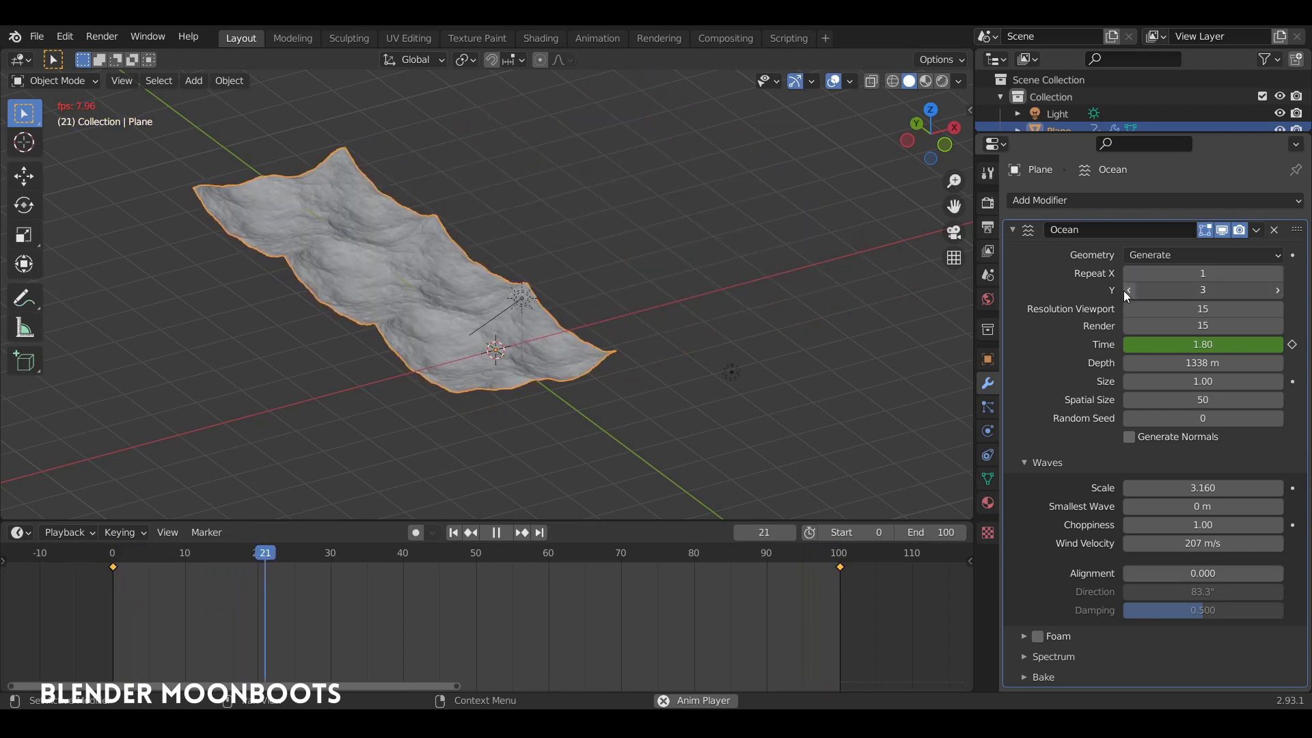
pyautogui.click(1124, 289)
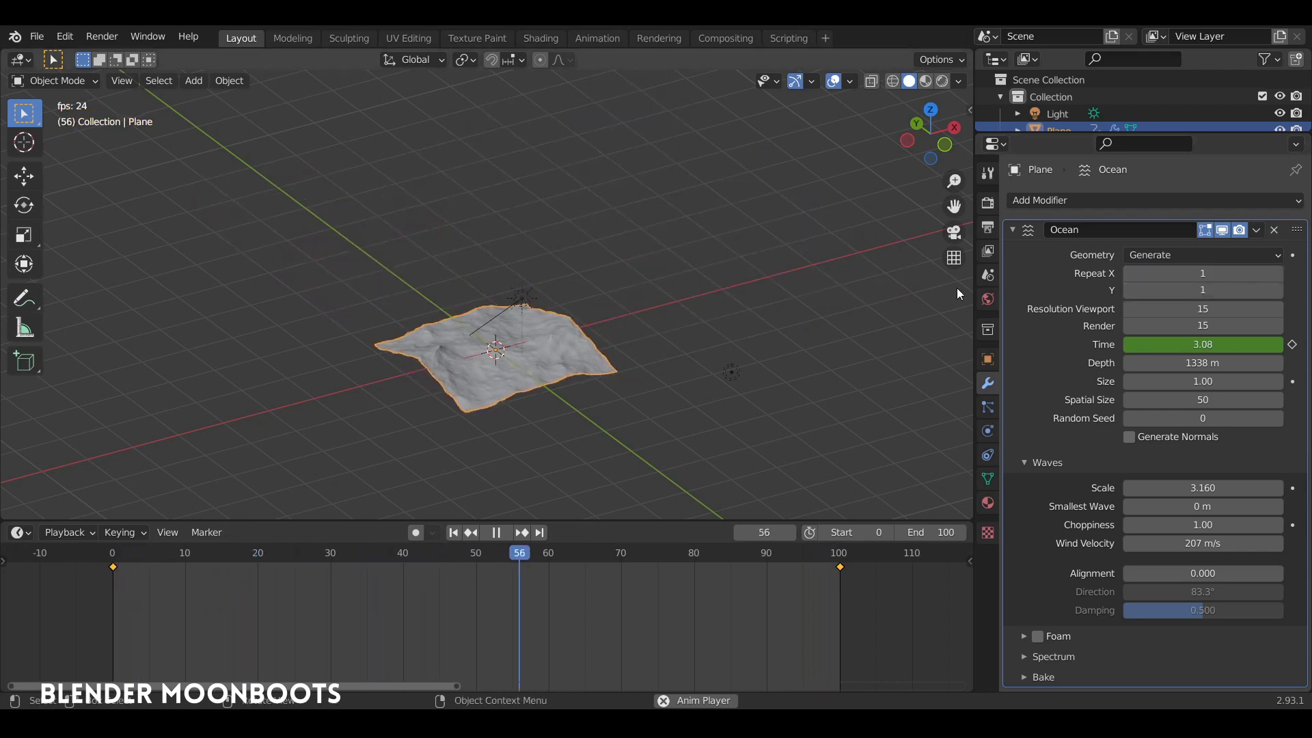
# Step: Orbit around the single ocean tile and stop playback at frame 54
pyautogui.scroll(5, 728, 312)
pyautogui.moveTo(760, 247)
pyautogui.mouseDown(button='middle')
pyautogui.moveTo(629, 188)
pyautogui.moveTo(706, 256)
pyautogui.mouseUp(button='middle')
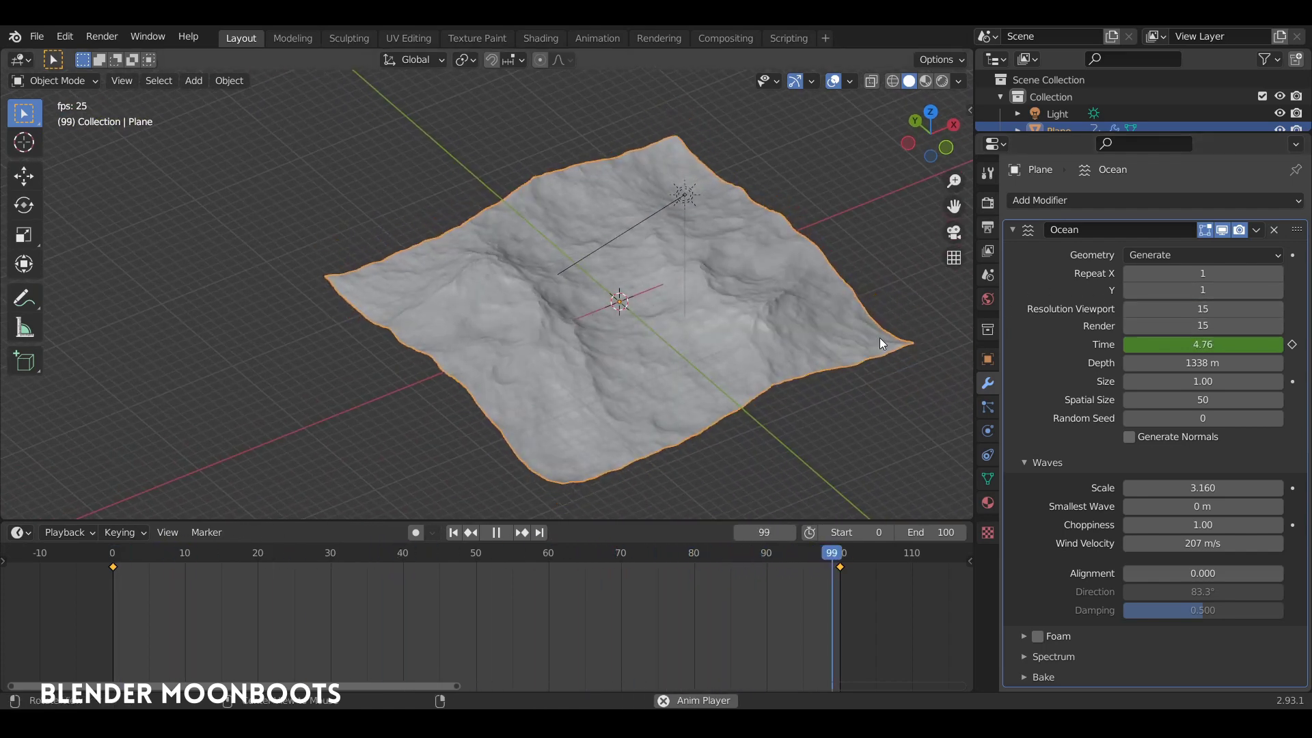
pyautogui.moveTo(879, 338); pyautogui.dragTo(861, 330, button='middle')
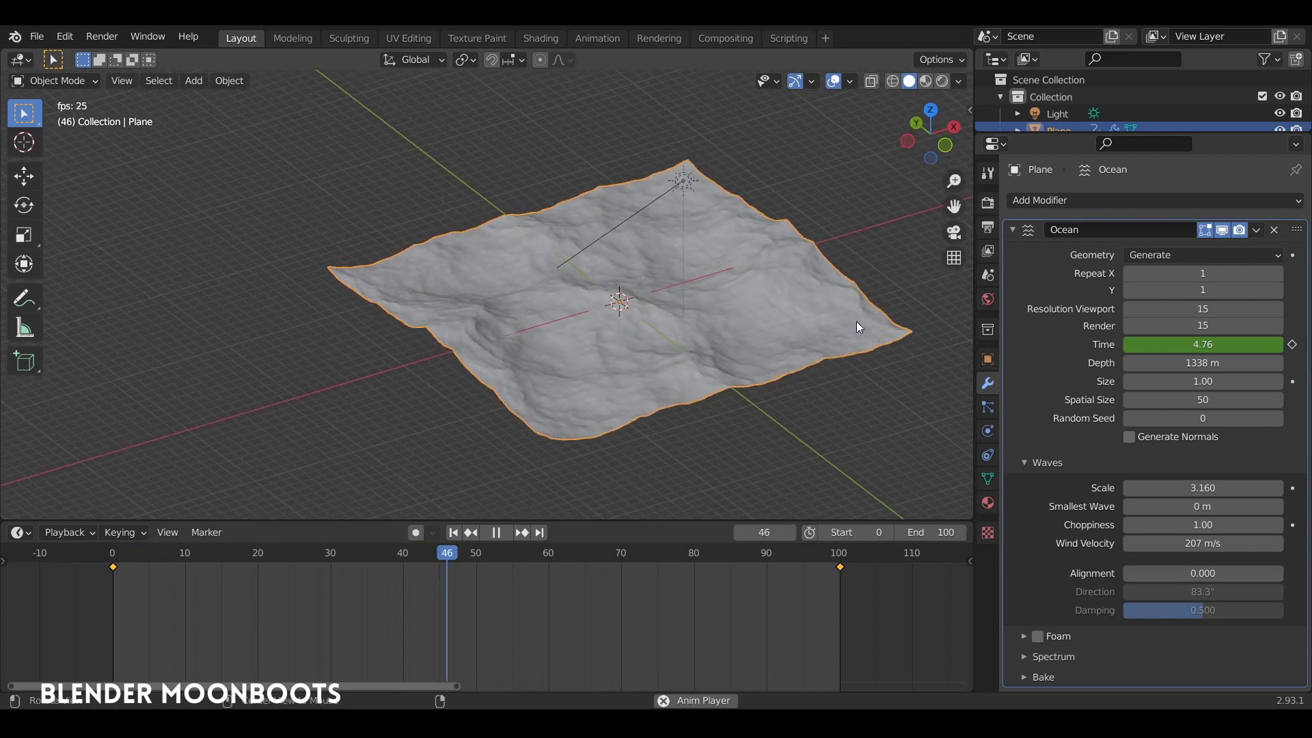
pyautogui.press('space')
pyautogui.click(1165, 254)
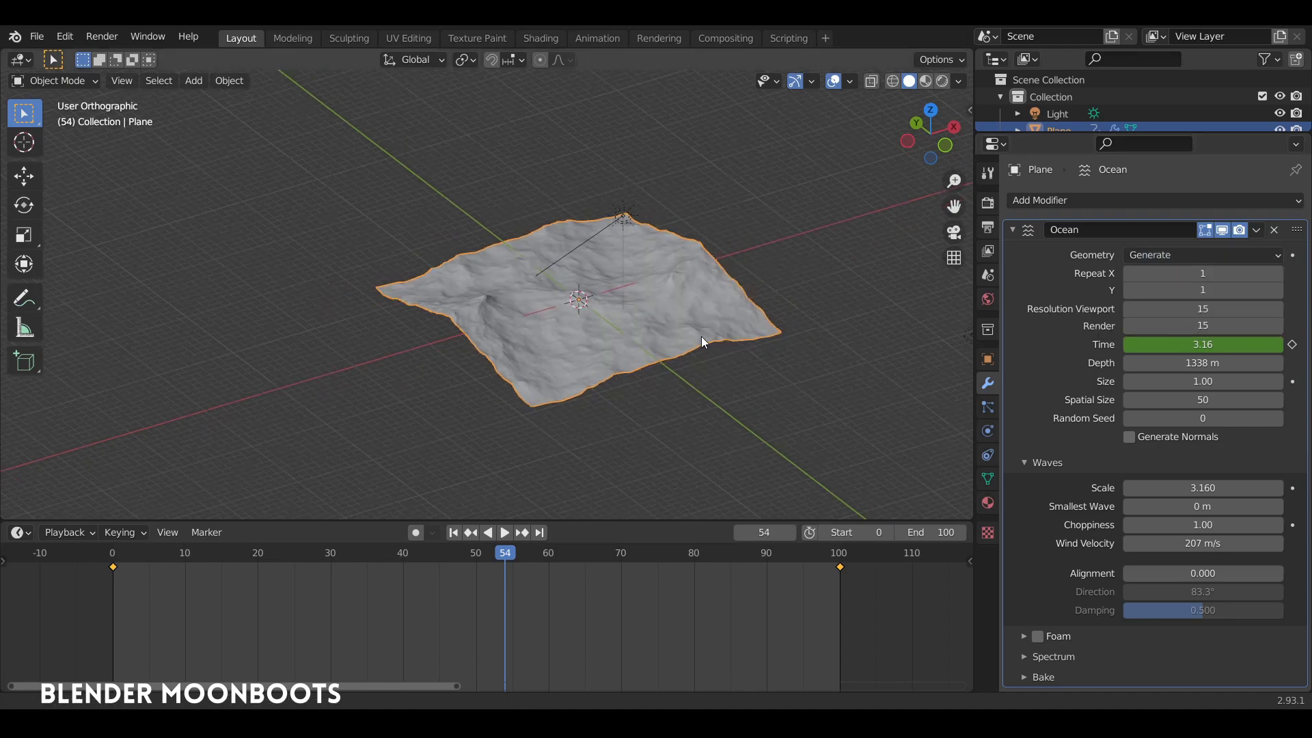
pyautogui.moveTo(701, 336)
pyautogui.mouseDown(button='middle')
pyautogui.moveTo(543, 351)
pyautogui.moveTo(515, 318)
pyautogui.mouseUp(button='middle')
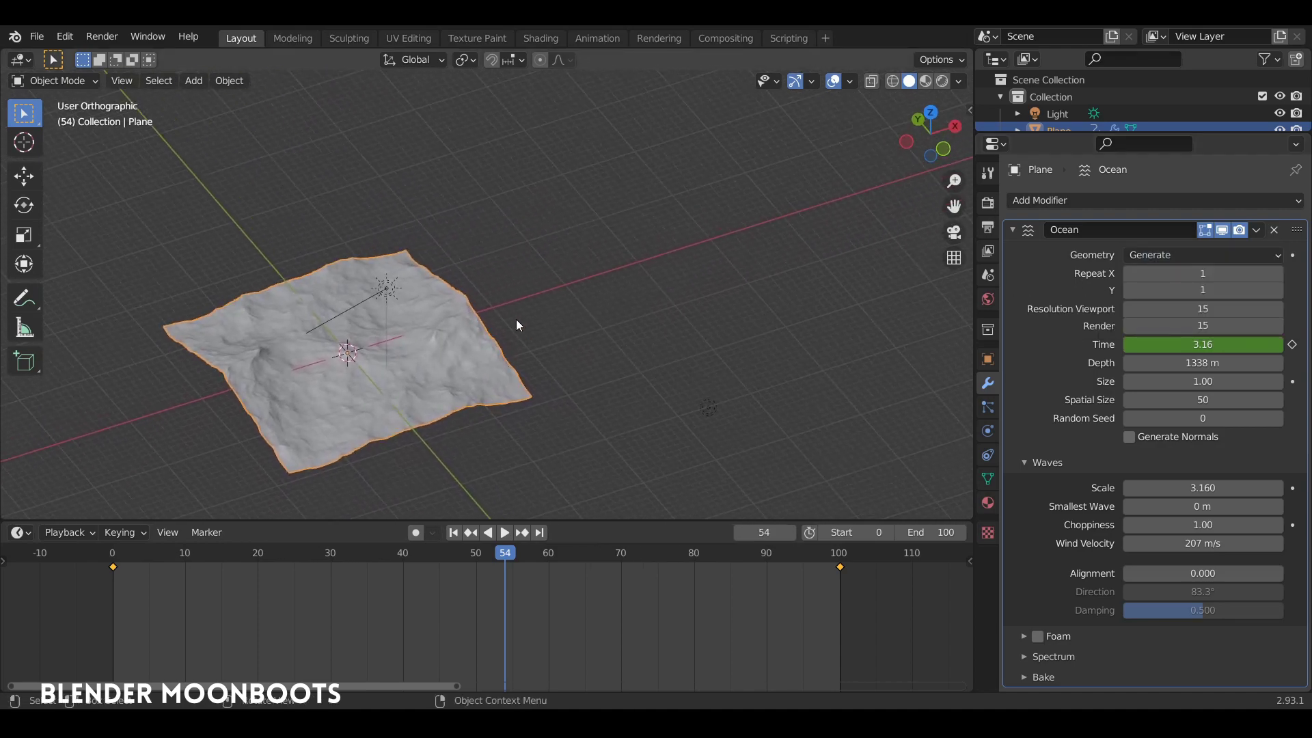
# Step: Duplicate the ocean plane and move the copy 457.13 m along X
pyautogui.hotkey('shift', 'd')
pyautogui.press('x')
pyautogui.click(847, 264)
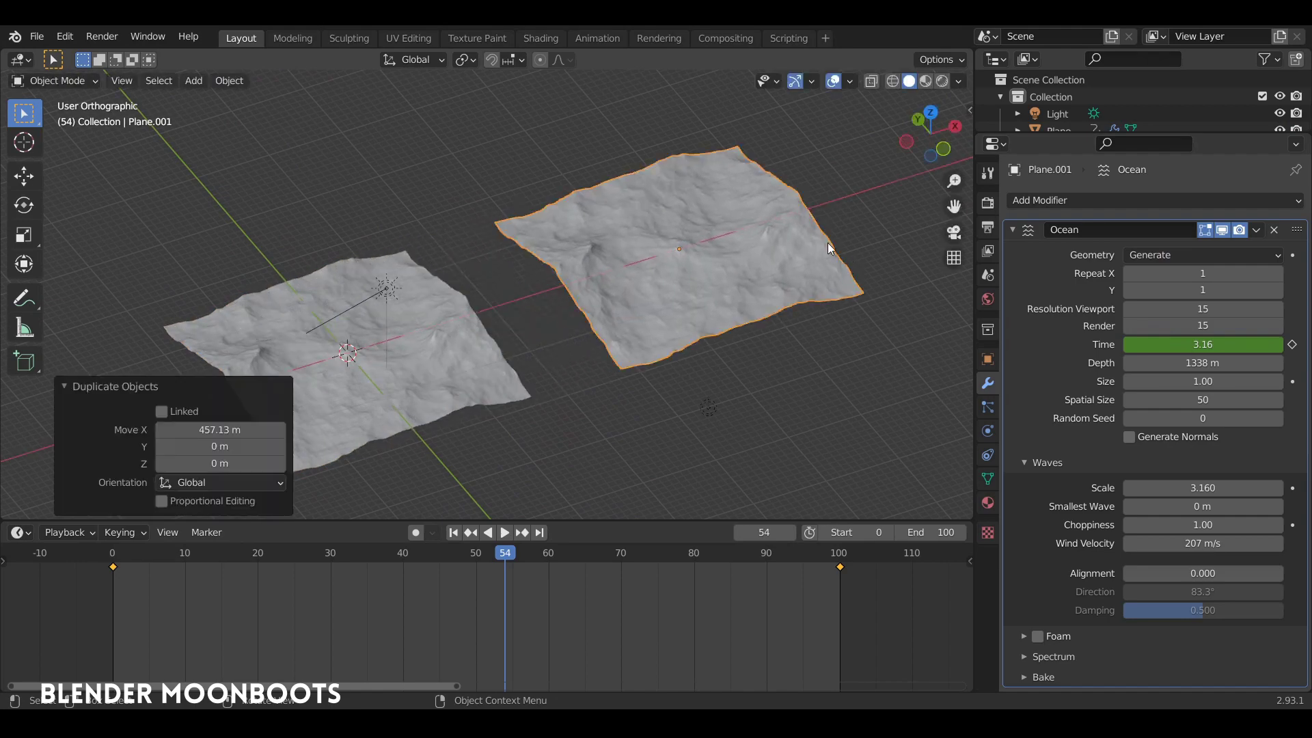
# Step: Switch the copy's ocean Geometry mode to Displace
pyautogui.click(1153, 256)
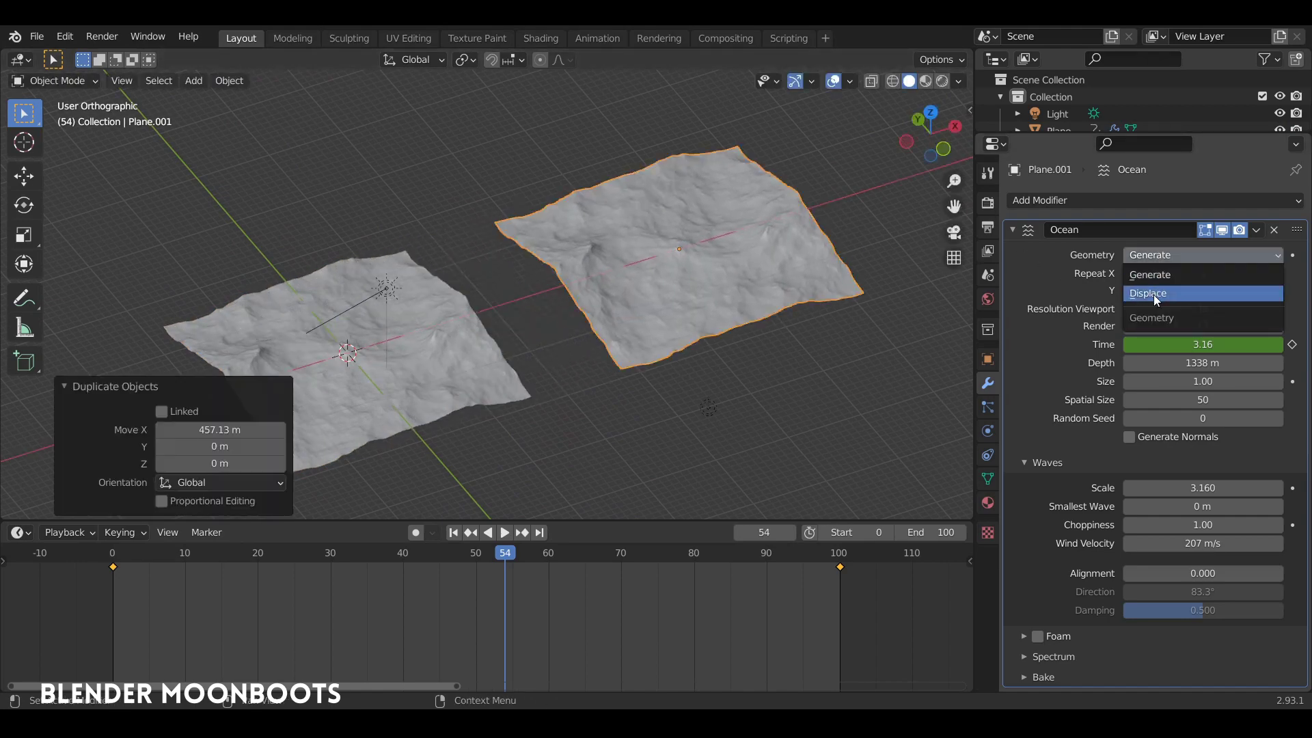
pyautogui.click(1153, 293)
pyautogui.scroll(-4, 687, 355)
pyautogui.scroll(3, 704, 315)
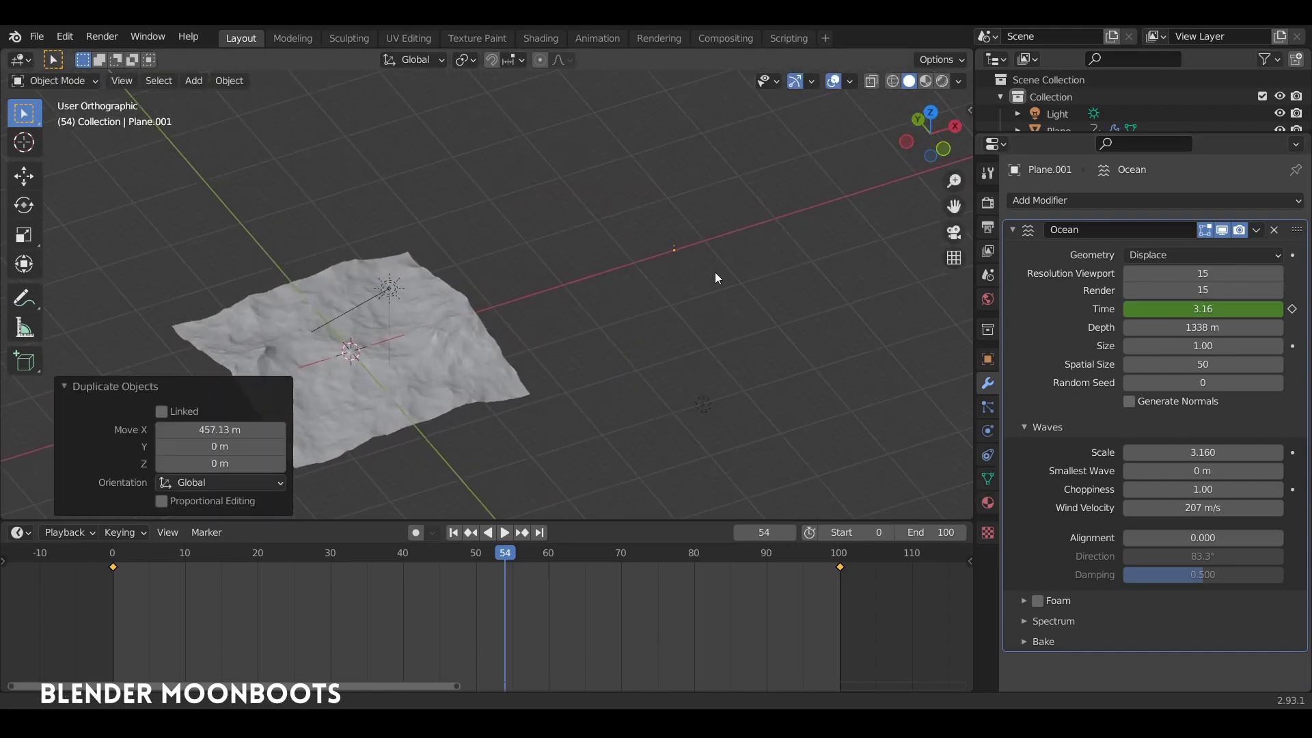
pyautogui.press('Tab')
pyautogui.press('Tab')
pyautogui.scroll(3, 649, 287)
pyautogui.scroll(2, 633, 222)
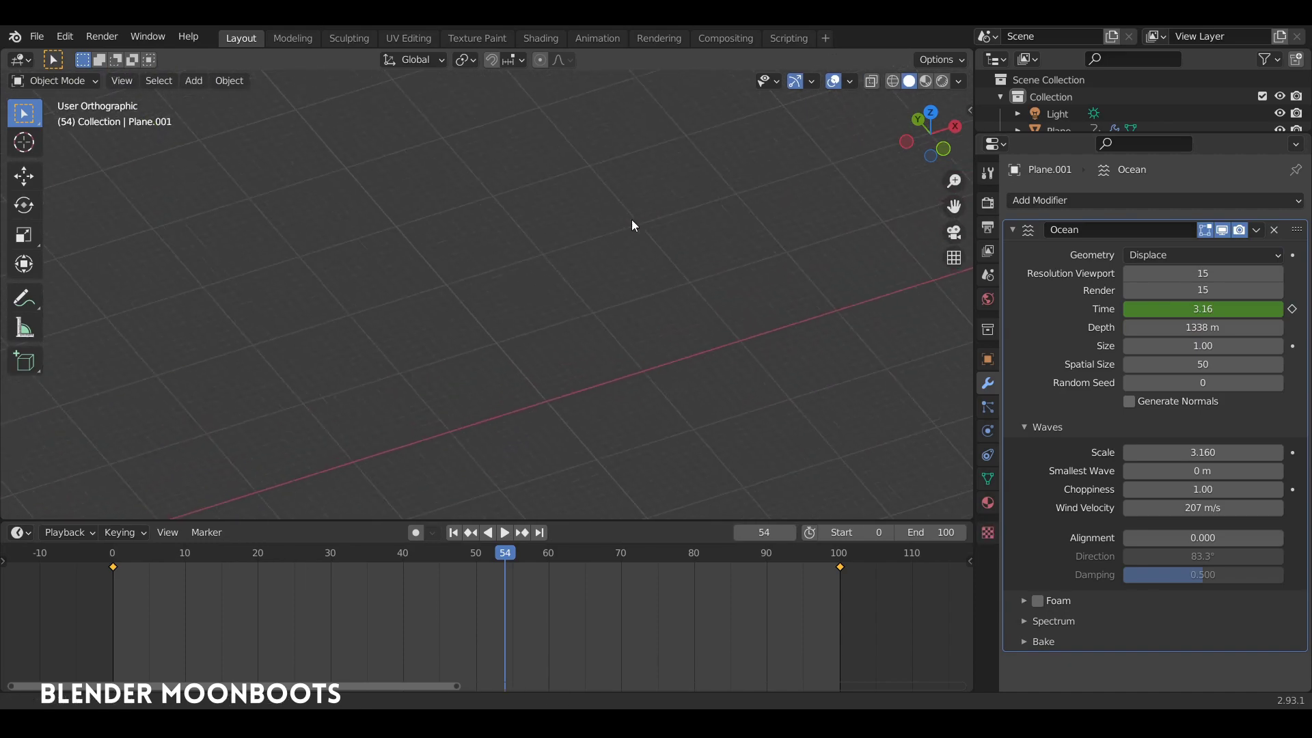
pyautogui.scroll(2, 706, 265)
pyautogui.scroll(-4, 727, 235)
pyautogui.scroll(-2, 690, 366)
pyautogui.scroll(-2, 665, 459)
pyautogui.press('Tab')
# Step: Scale the copied plane's mesh up about 15 times and preview the animation
pyautogui.moveTo(731, 321)
pyautogui.keyDown('shift'); pyautogui.mouseDown(button='middle')
pyautogui.moveTo(629, 309)
pyautogui.moveTo(650, 258)
pyautogui.mouseUp(button='middle'); pyautogui.keyUp('shift')
pyautogui.press('s')
pyautogui.click(733, 369)
pyautogui.press('s')
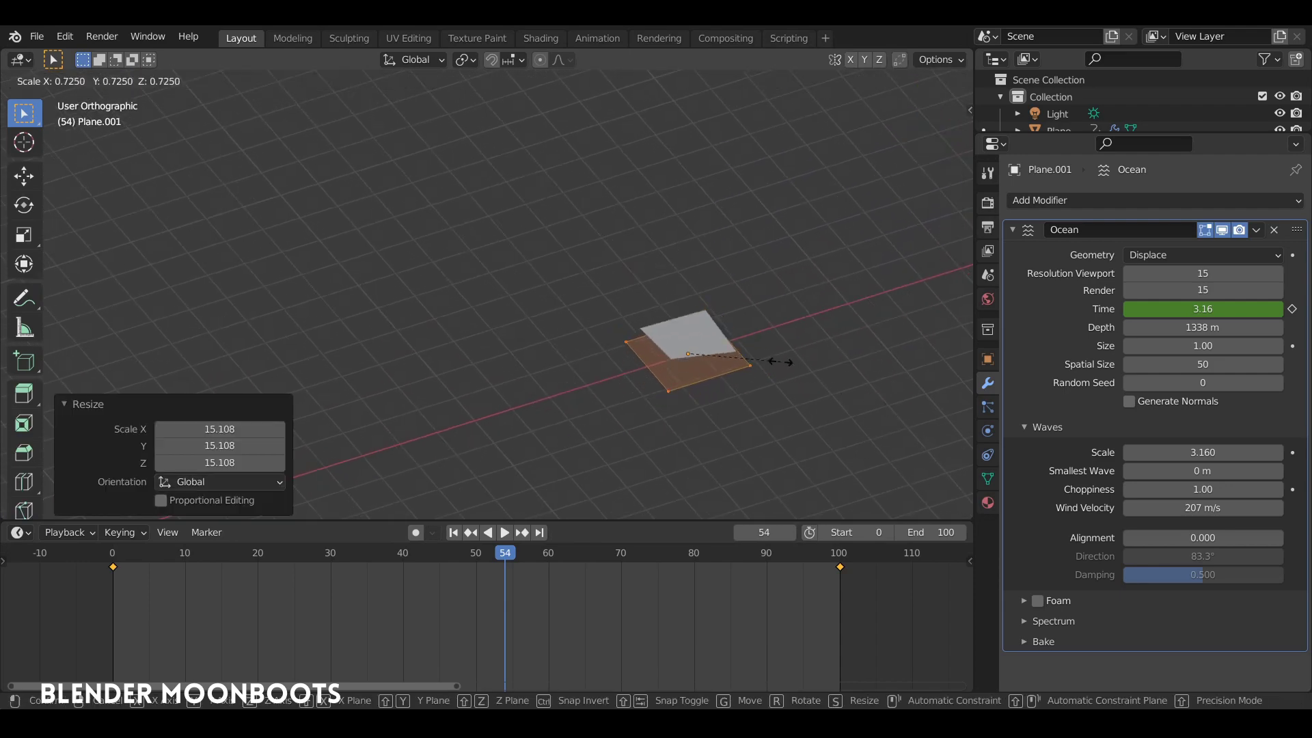
pyautogui.click(826, 403)
pyautogui.press('Tab')
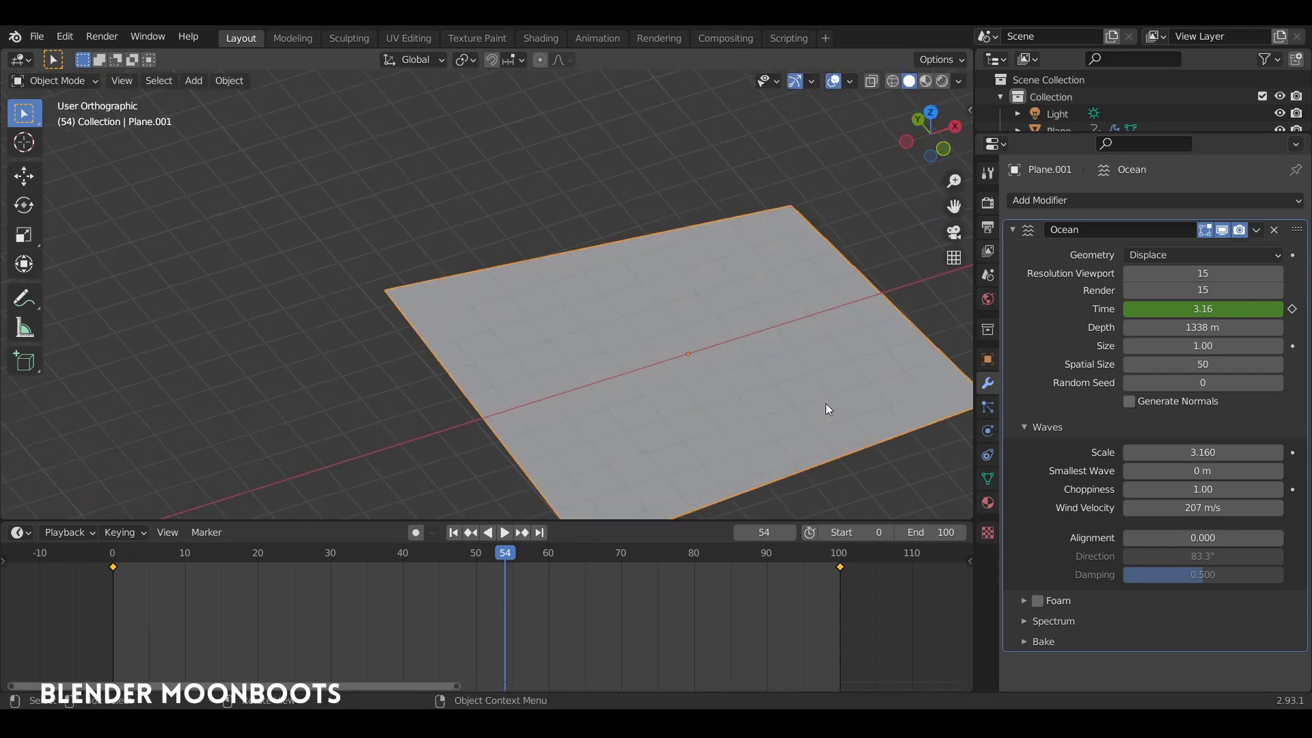
pyautogui.press('space')
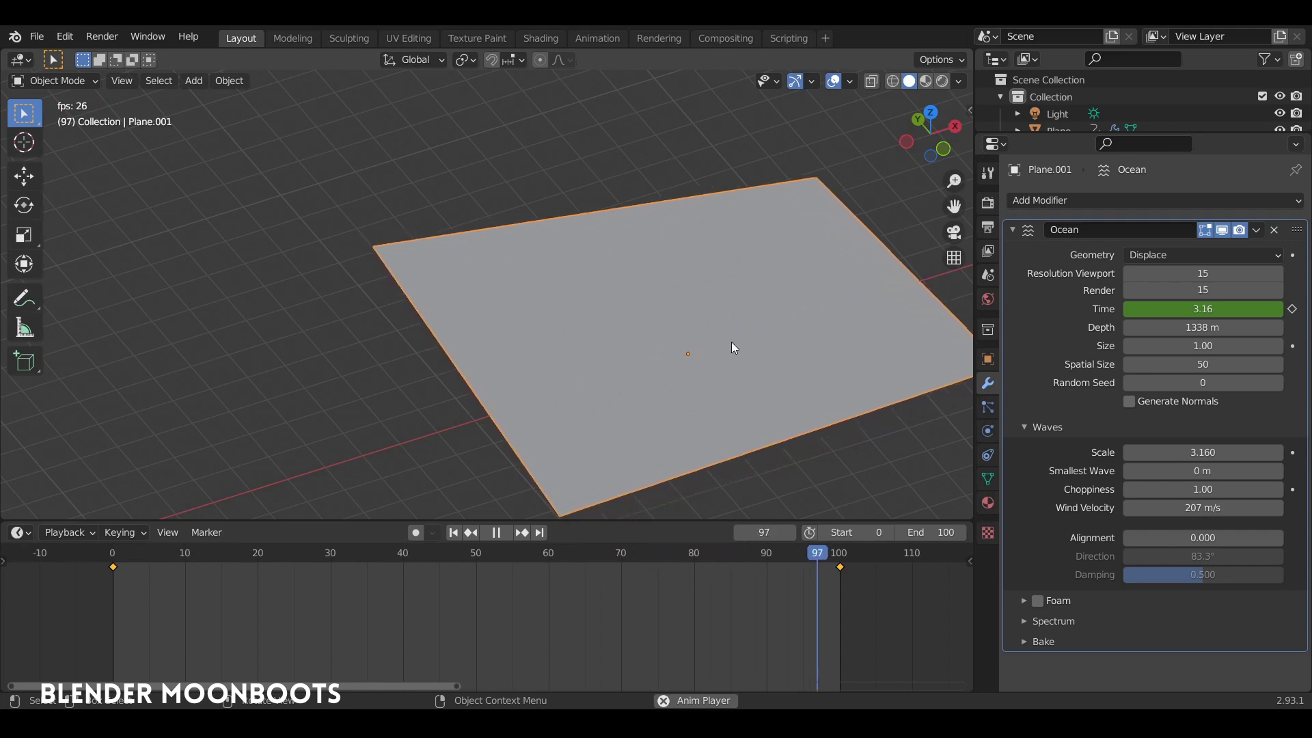
pyautogui.press('space')
pyautogui.press('Tab')
# Step: Subdivide the enlarged plane's mesh with 2 cuts
pyautogui.moveTo(721, 318); pyautogui.dragTo(677, 301, button='middle')
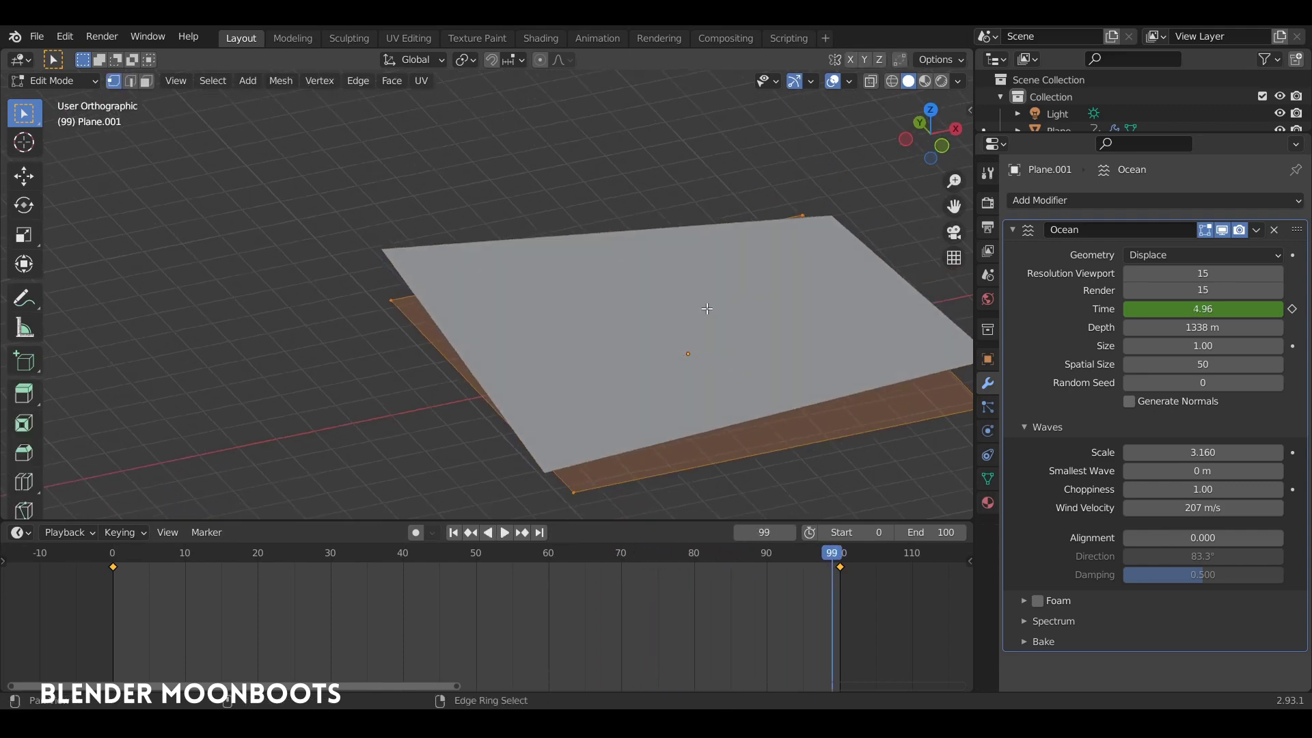
pyautogui.scroll(-2, 677, 301)
pyautogui.scroll(-1, 663, 287)
pyautogui.rightClick(636, 274)
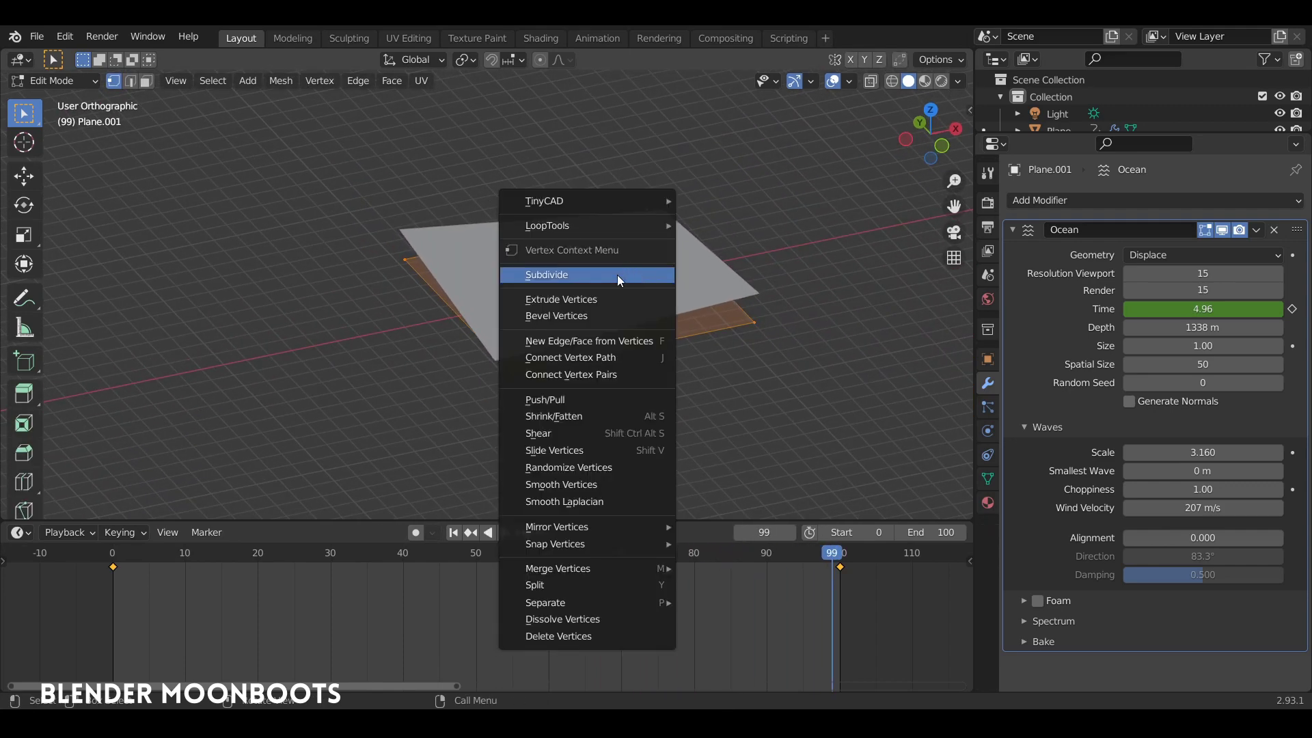
pyautogui.click(617, 275)
pyautogui.moveTo(264, 394); pyautogui.dragTo(412, 384)
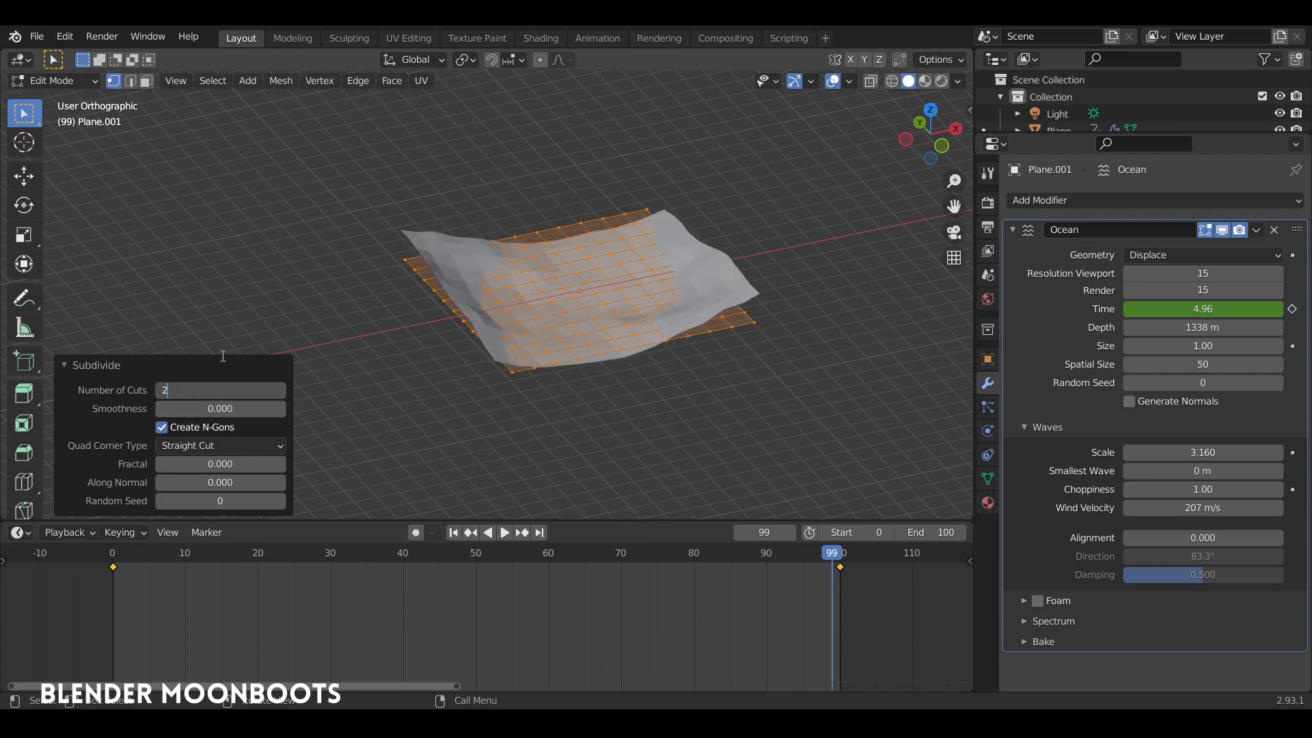
pyautogui.press('Return')
pyautogui.press('Tab')
# Step: Preview the wavy Displace surface and shade the subdivided plane smooth
pyautogui.press('space')
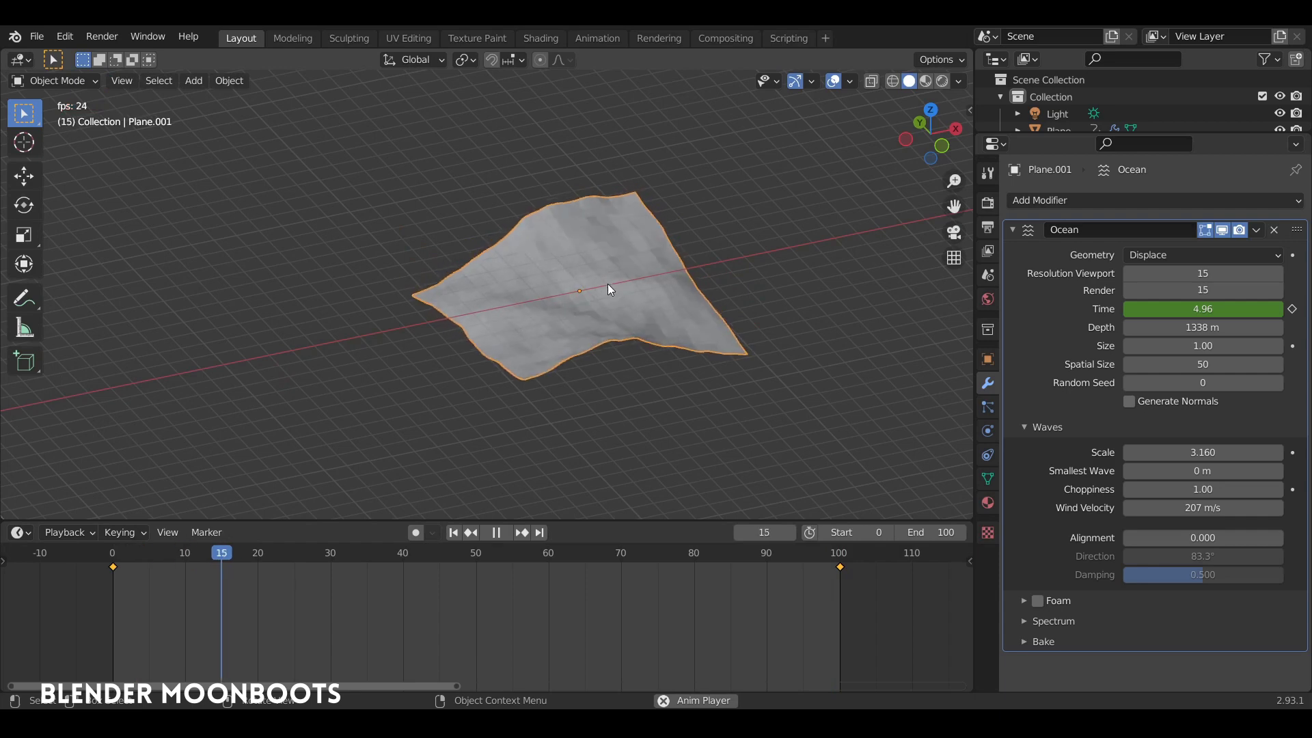
pyautogui.press('space')
pyautogui.rightClick(609, 289)
pyautogui.click(607, 296)
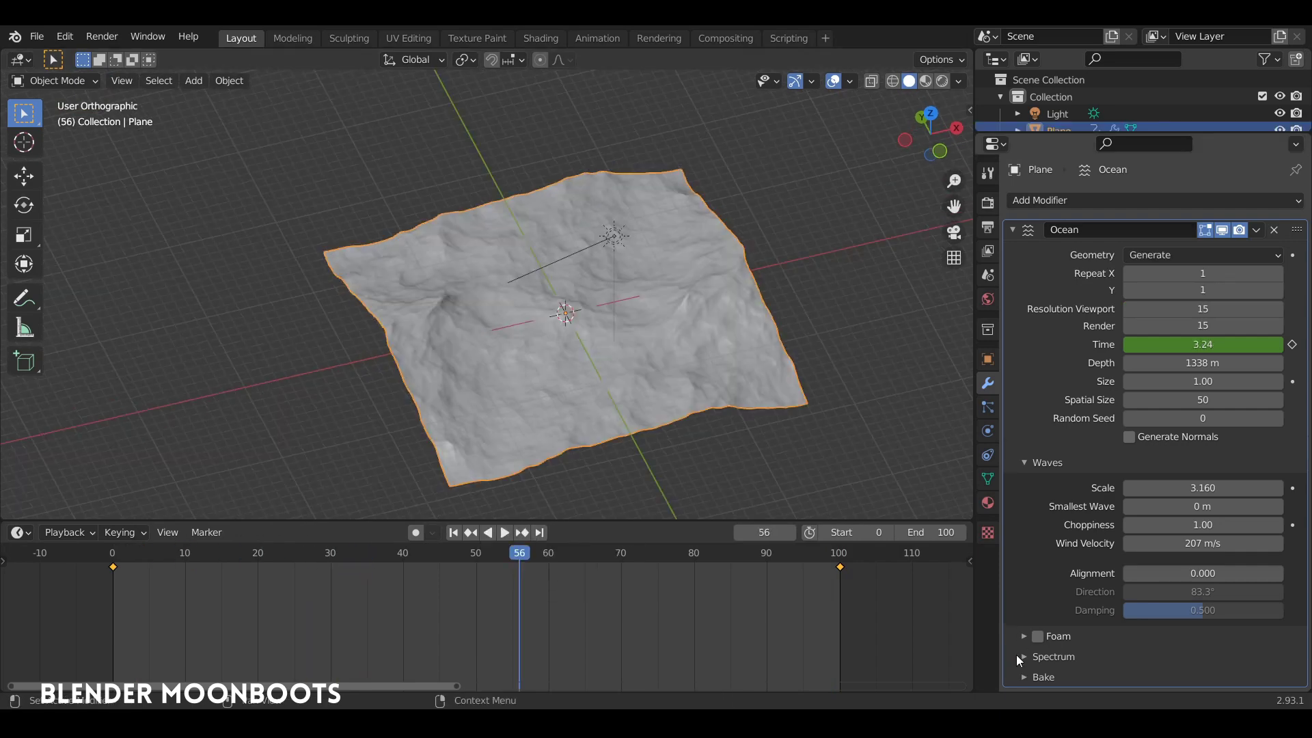
pyautogui.click(1019, 657)
# Step: Set the ocean spectrum to Turbulent Ocean and play the animation
pyautogui.scroll(-1, 1083, 580)
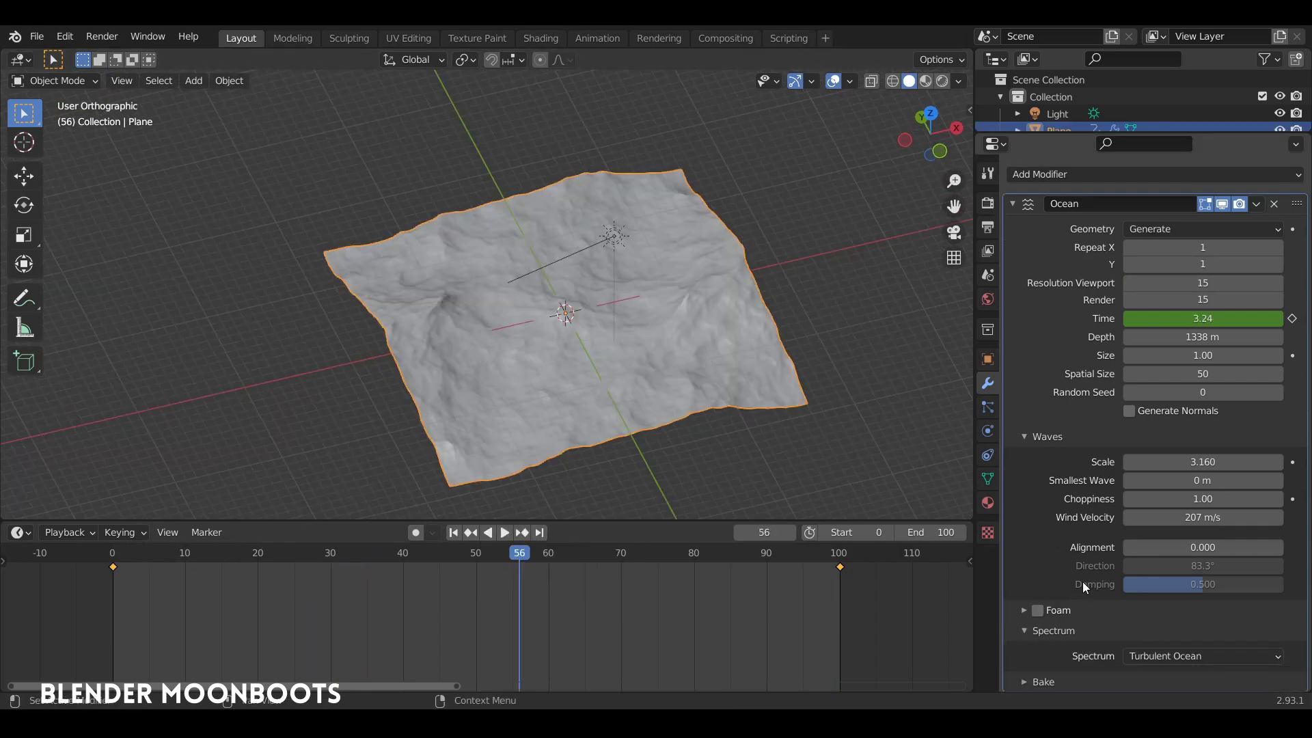
pyautogui.click(1153, 656)
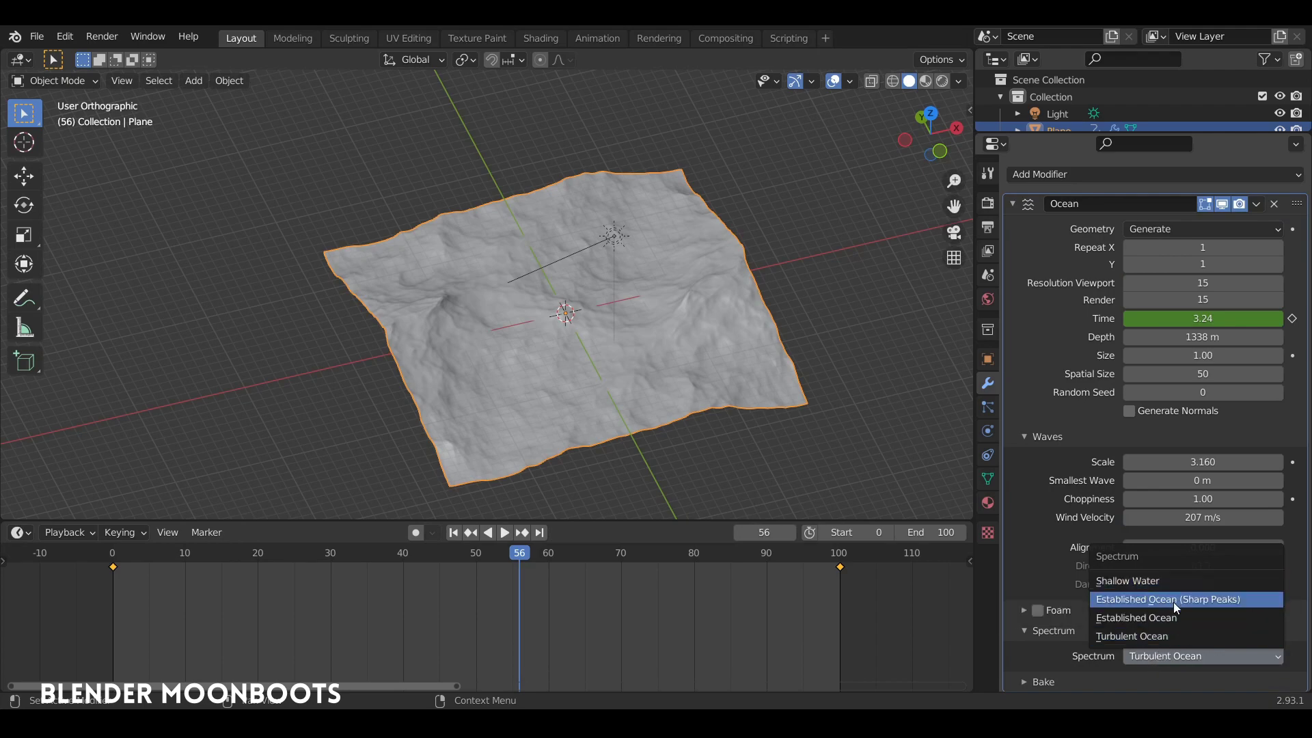
pyautogui.click(1183, 585)
pyautogui.press('space')
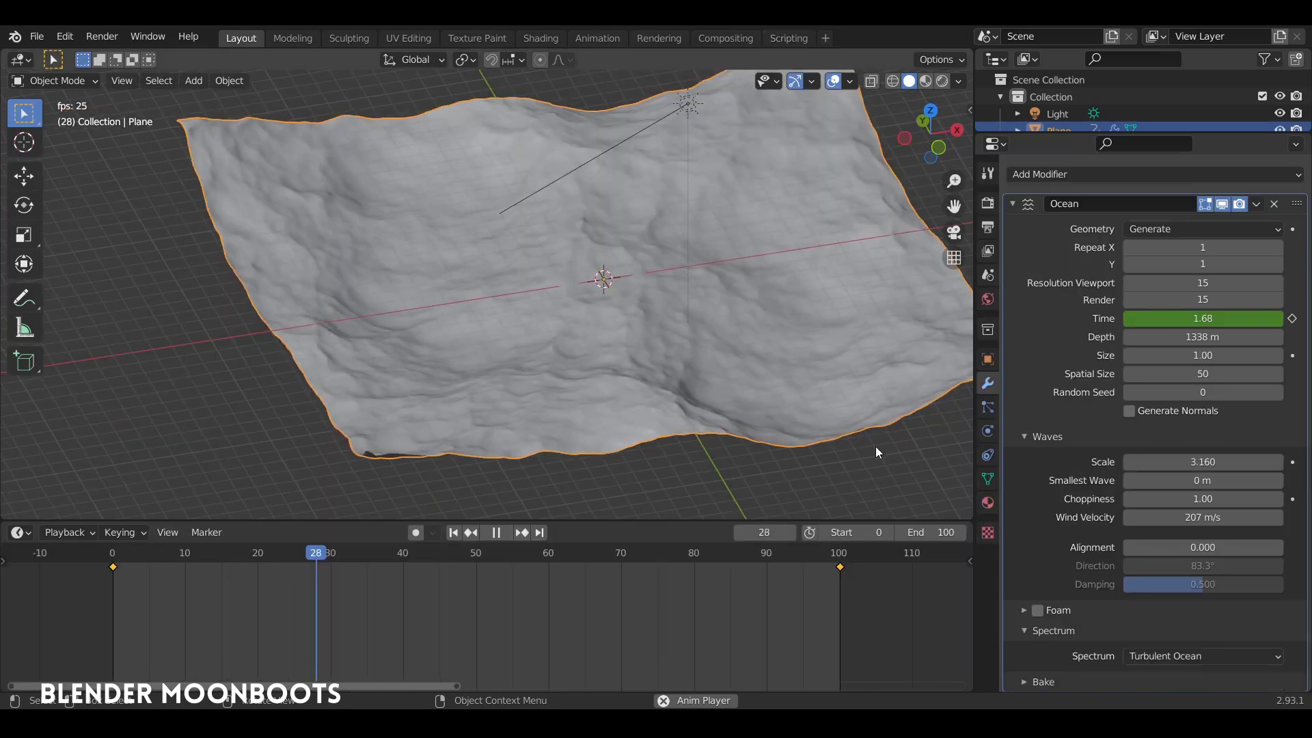
pyautogui.click(1024, 629)
# Step: Enable foam on the Ocean modifier and make the timeline area taller
pyautogui.click(1023, 636)
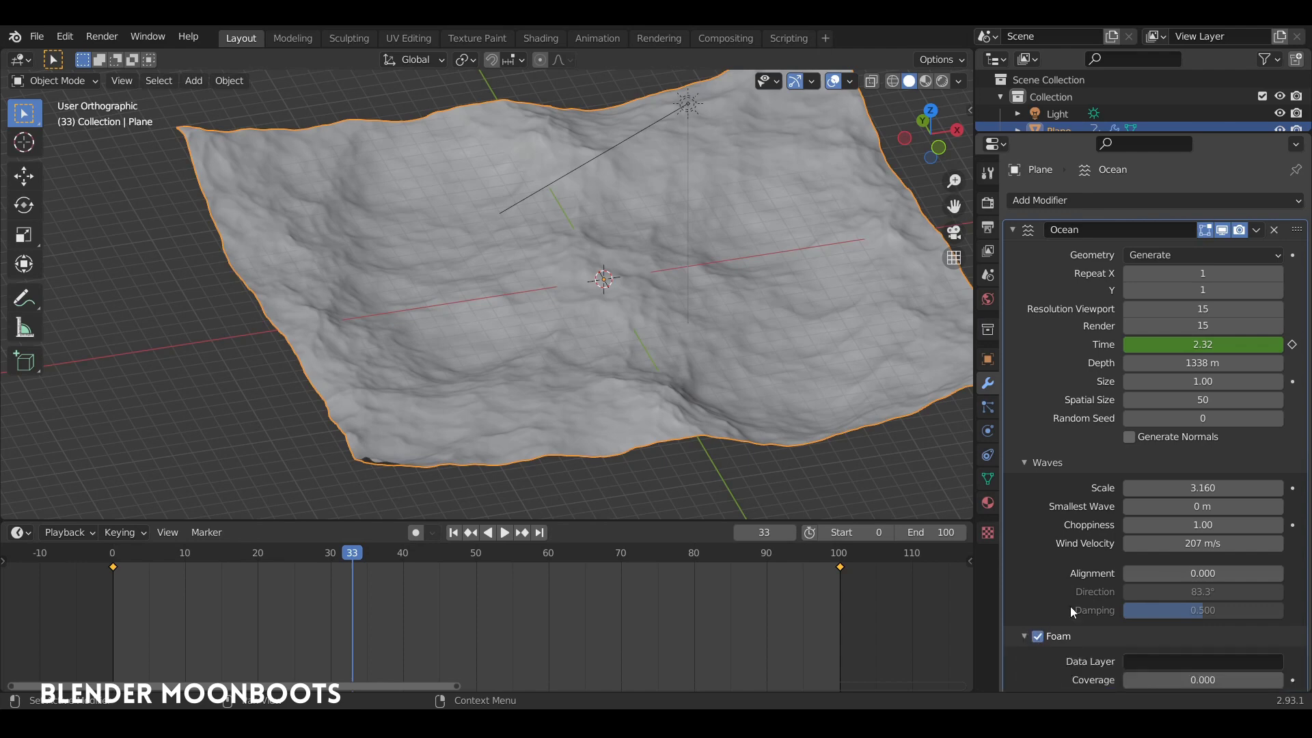
pyautogui.scroll(-2, 1072, 595)
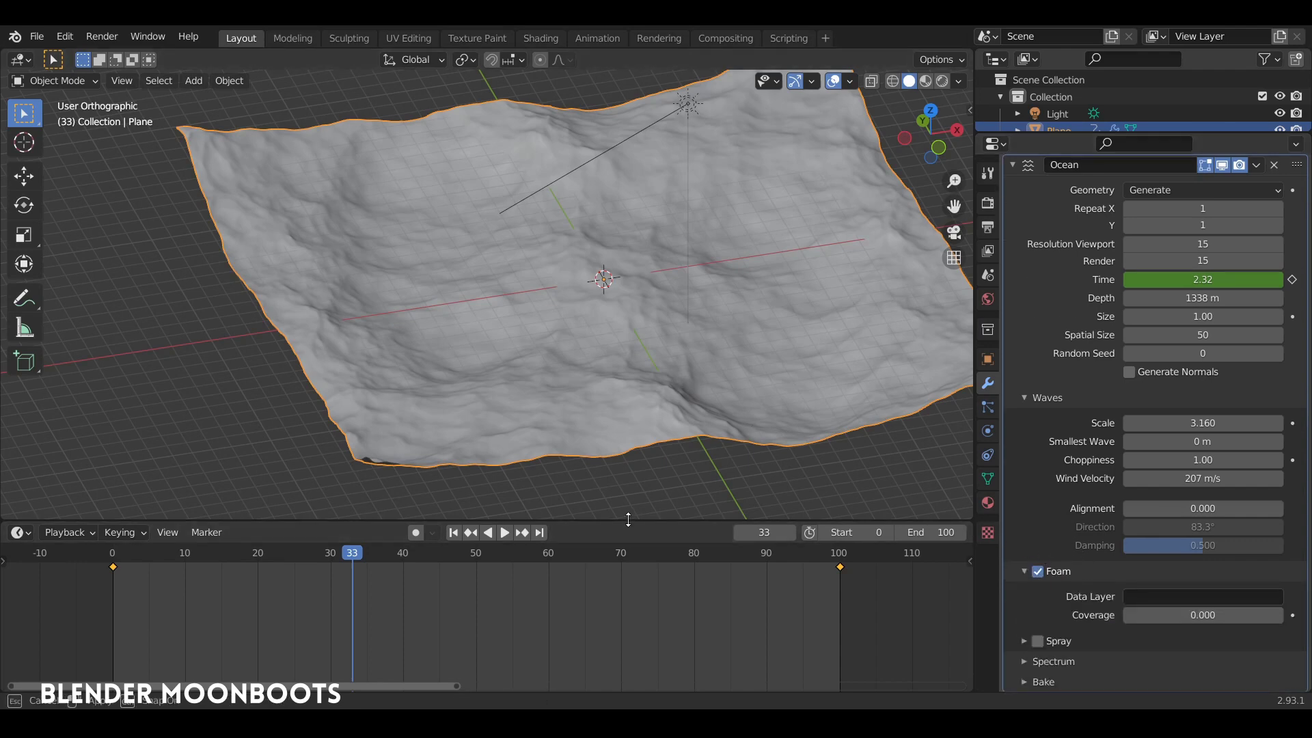
pyautogui.moveTo(628, 519); pyautogui.dragTo(622, 423)
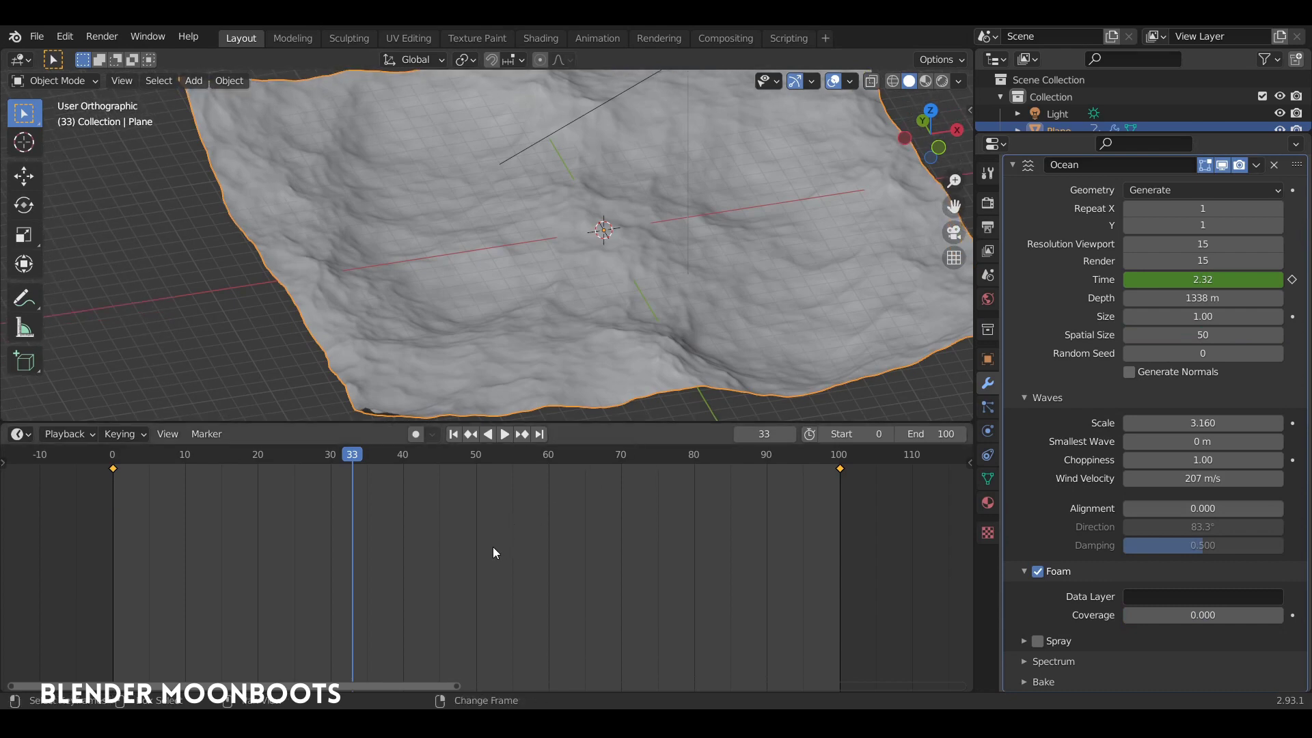
# Step: Turn the timeline into a Shader Editor showing new material Material.003, with its nodes in view
pyautogui.hotkey('shift', 'F3')
pyautogui.click(494, 435)
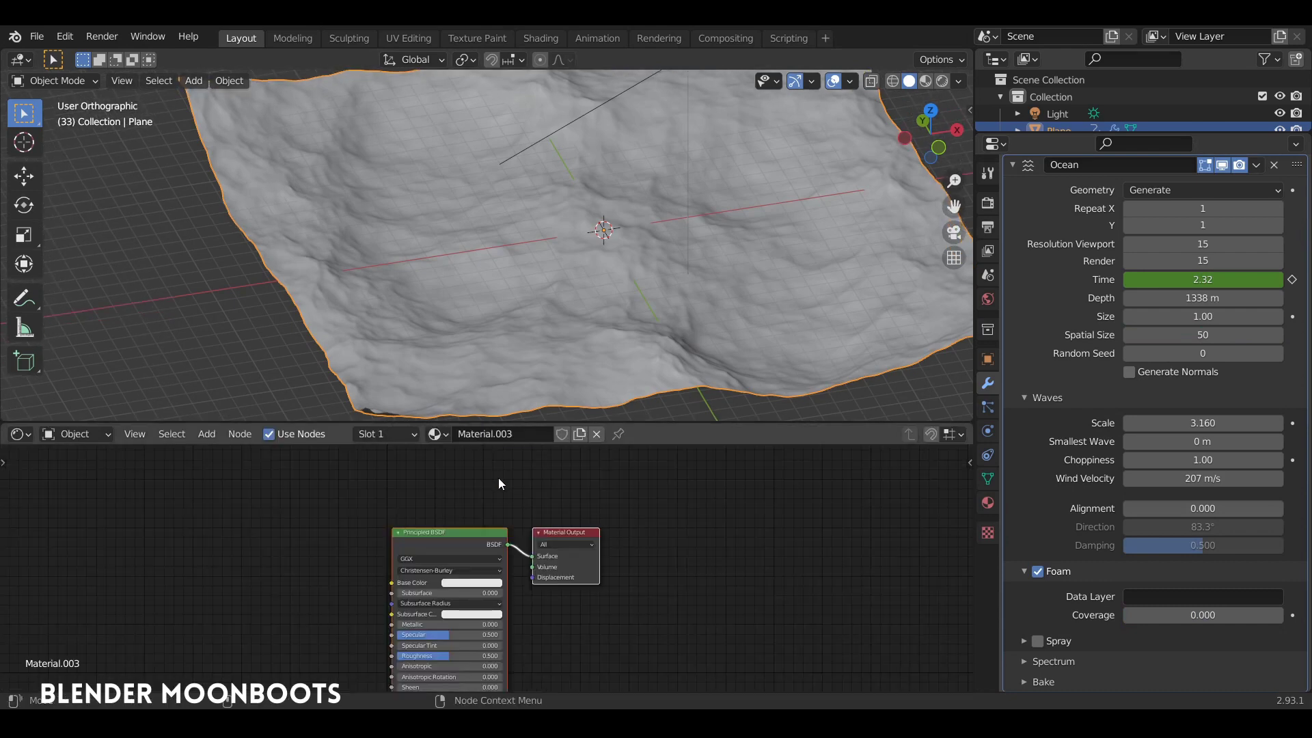
pyautogui.moveTo(498, 484); pyautogui.dragTo(553, 485, button='middle')
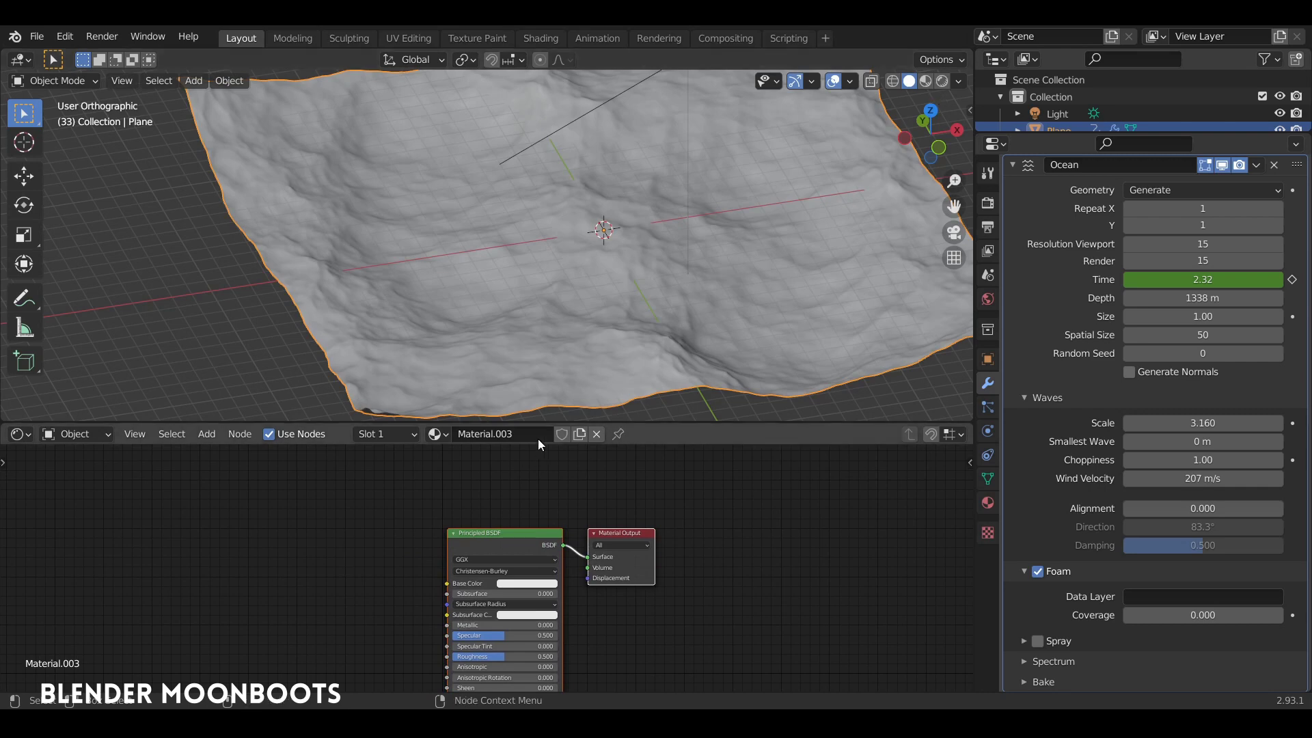
pyautogui.moveTo(531, 423); pyautogui.dragTo(532, 467)
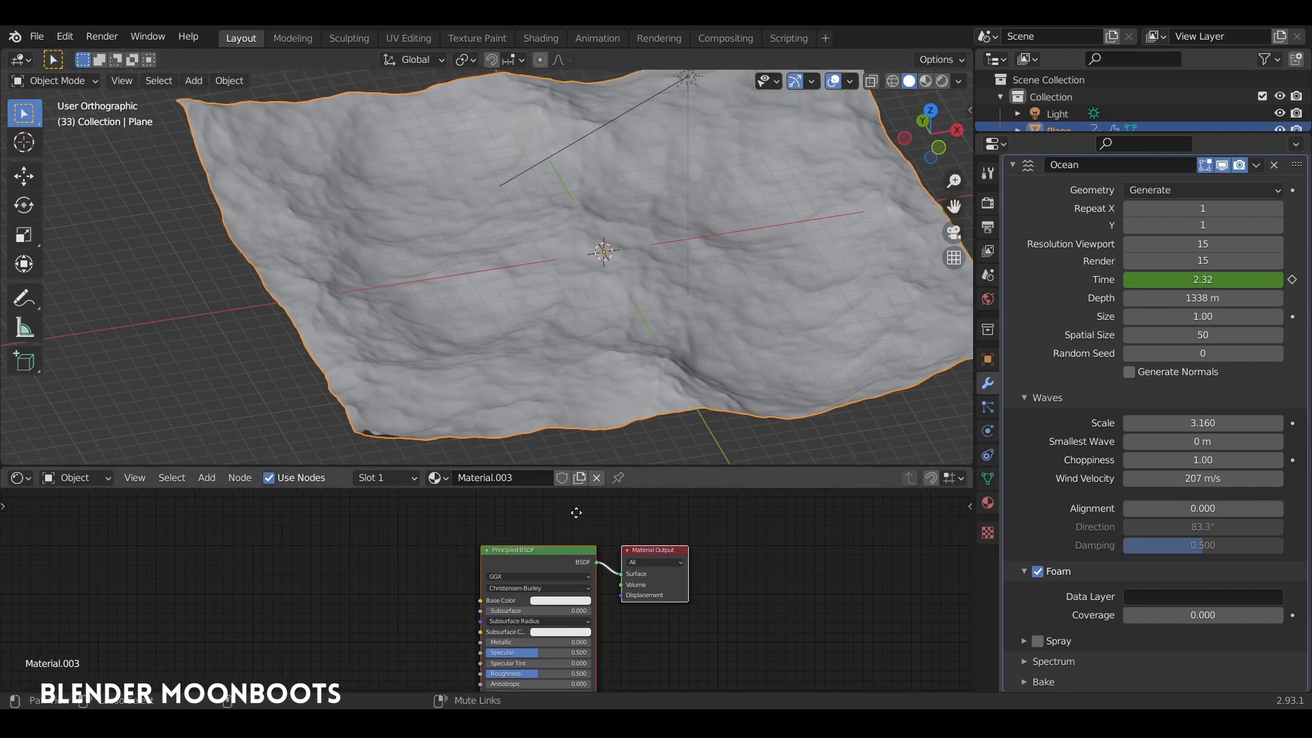
pyautogui.moveTo(544, 498); pyautogui.dragTo(585, 502, button='middle')
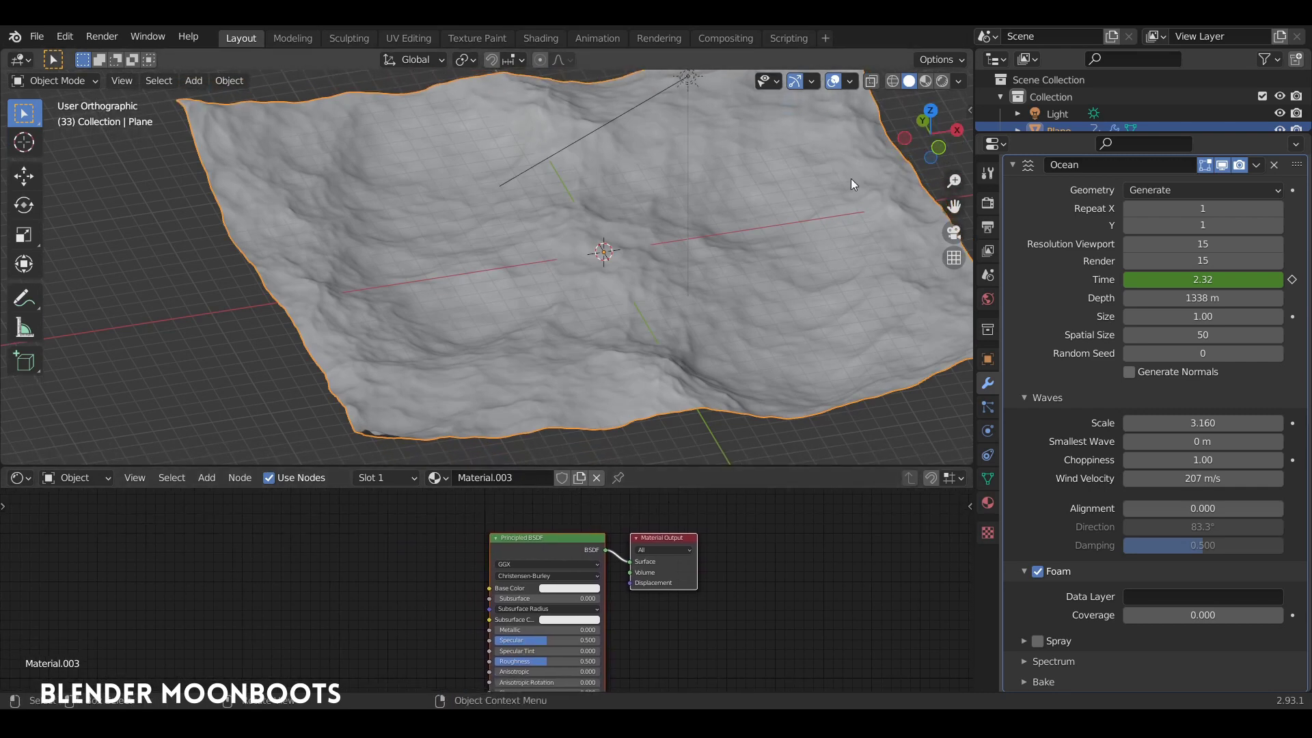
pyautogui.click(71, 477)
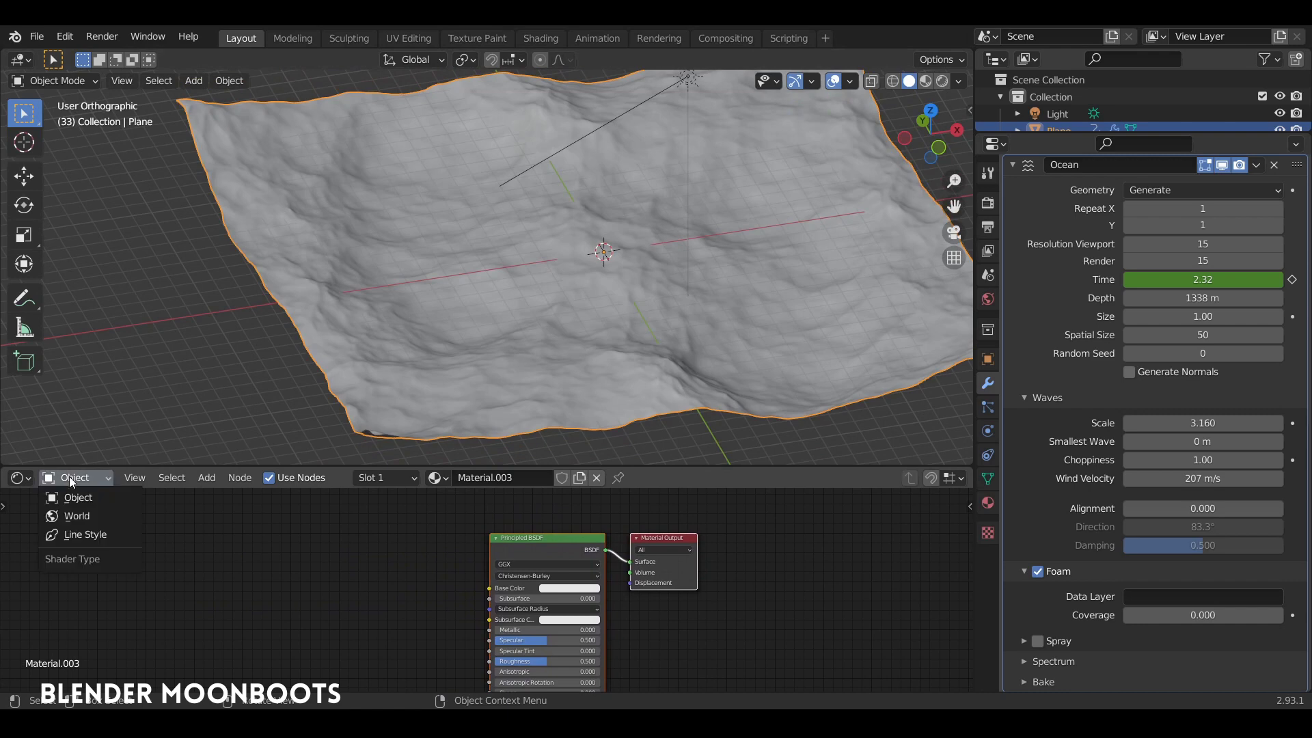
# Step: Show the World node tree to inspect the sea-and-sky HDRI setup
pyautogui.click(77, 515)
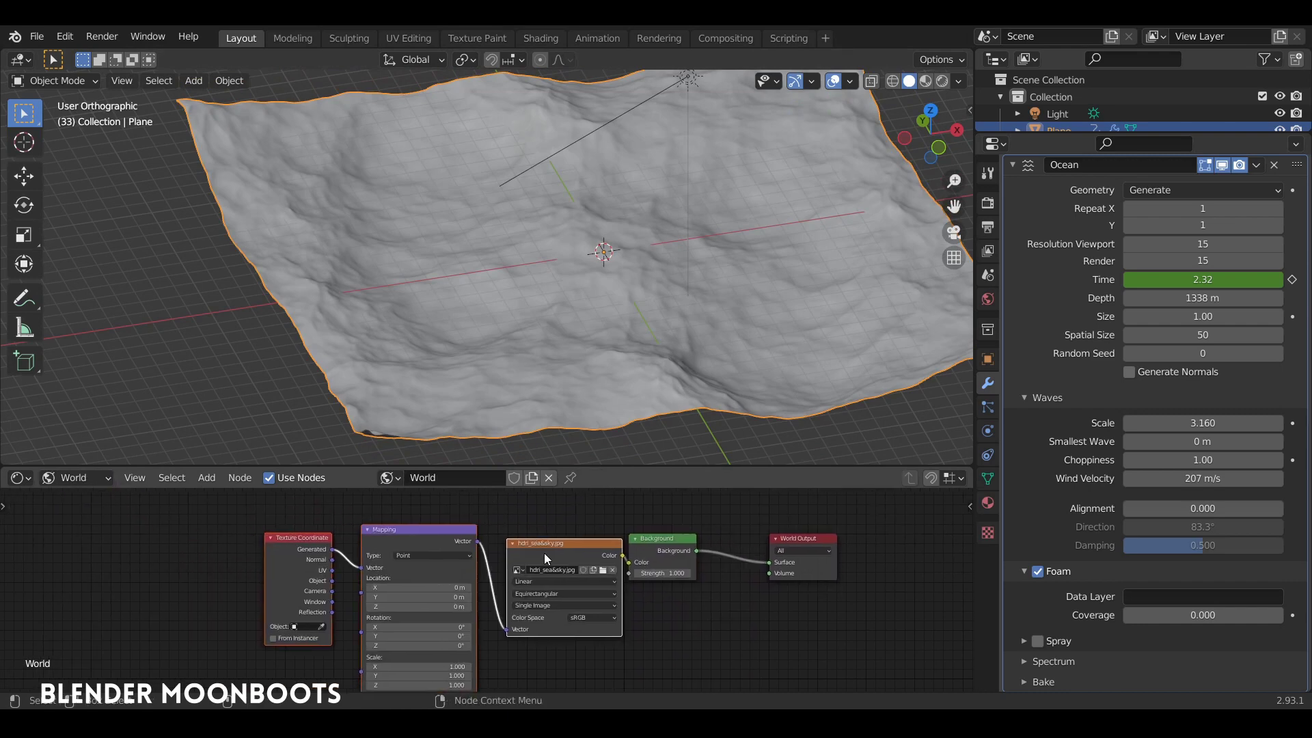
pyautogui.moveTo(544, 552); pyautogui.dragTo(519, 550)
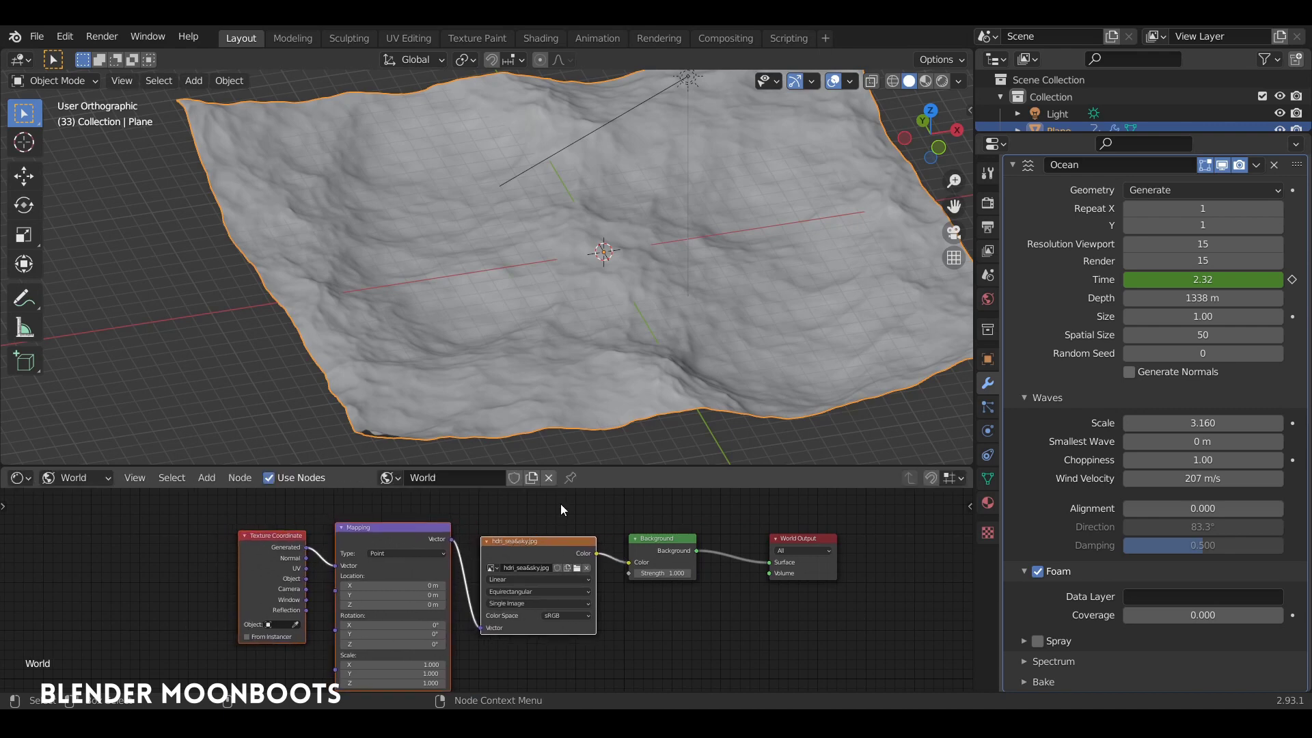
pyautogui.scroll(1, 560, 509)
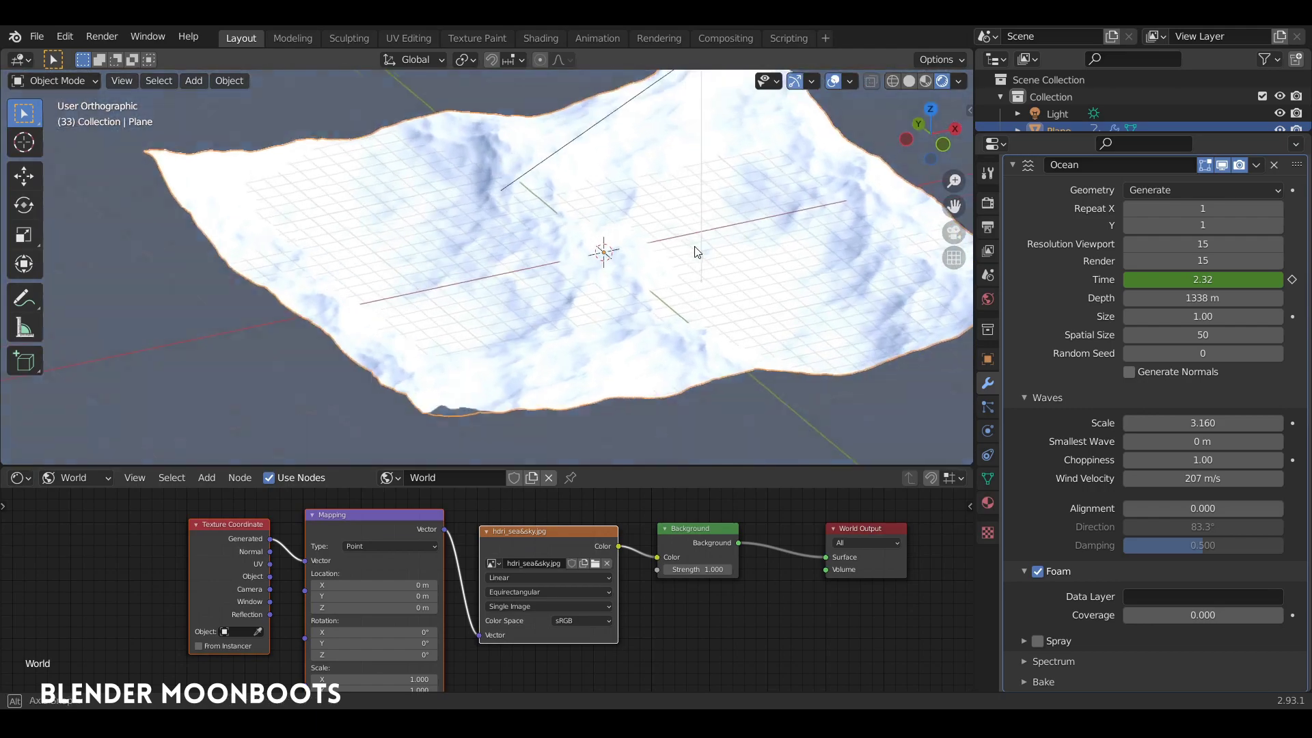
# Step: View the ocean from a low angle with world lighting, then return to Material.003's nodes
pyautogui.moveTo(711, 244)
pyautogui.mouseDown(button='middle')
pyautogui.moveTo(608, 254)
pyautogui.moveTo(644, 252)
pyautogui.moveTo(624, 216)
pyautogui.moveTo(463, 212)
pyautogui.moveTo(725, 281)
pyautogui.moveTo(671, 284)
pyautogui.moveTo(678, 220)
pyautogui.moveTo(630, 220)
pyautogui.moveTo(674, 249)
pyautogui.moveTo(498, 375)
pyautogui.mouseUp(button='middle')
pyautogui.press('KP_5')
pyautogui.press('KP_5')
pyautogui.click(71, 477)
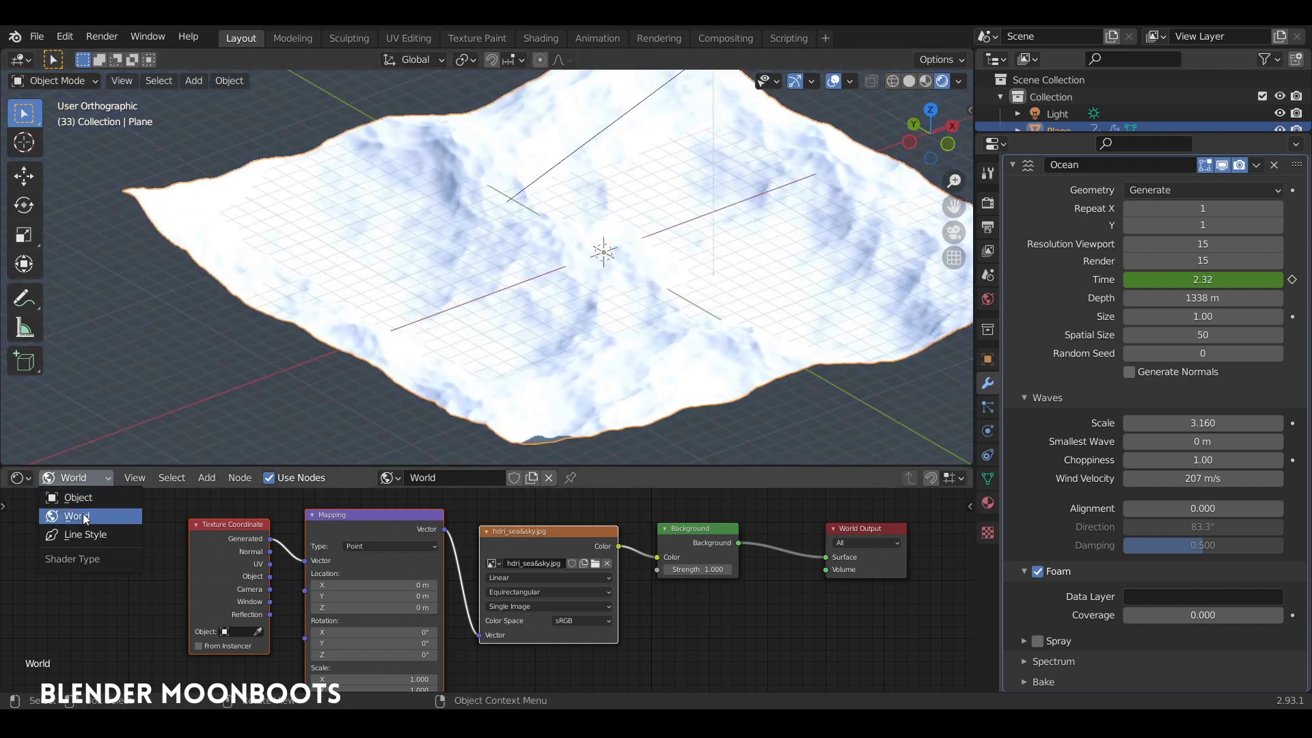
pyautogui.click(83, 498)
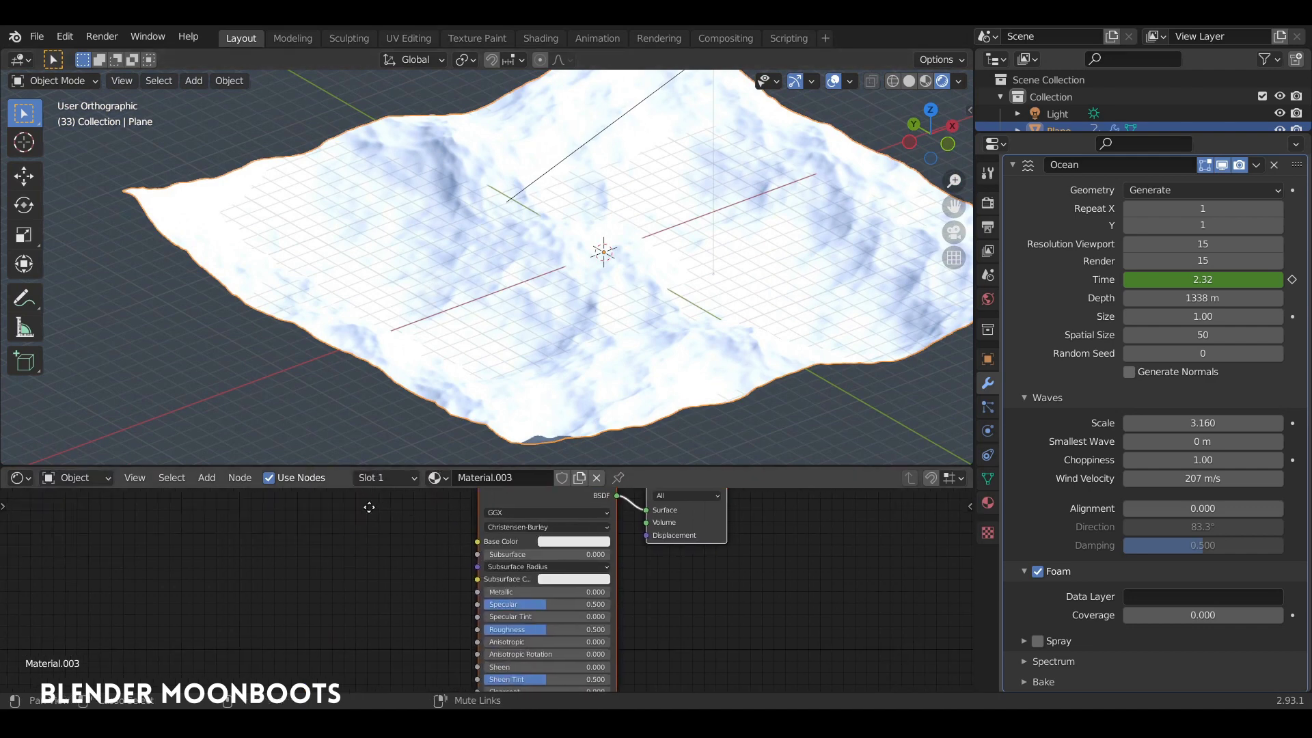
# Step: Lower the material's roughness and set its base colour to a near-black dark blue
pyautogui.moveTo(717, 646)
pyautogui.mouseDown(button='middle')
pyautogui.moveTo(508, 571)
pyautogui.moveTo(516, 550)
pyautogui.mouseUp(button='middle')
pyautogui.keyDown('ctrl'); pyautogui.moveTo(511, 579); pyautogui.dragTo(466, 586); pyautogui.keyUp('ctrl')
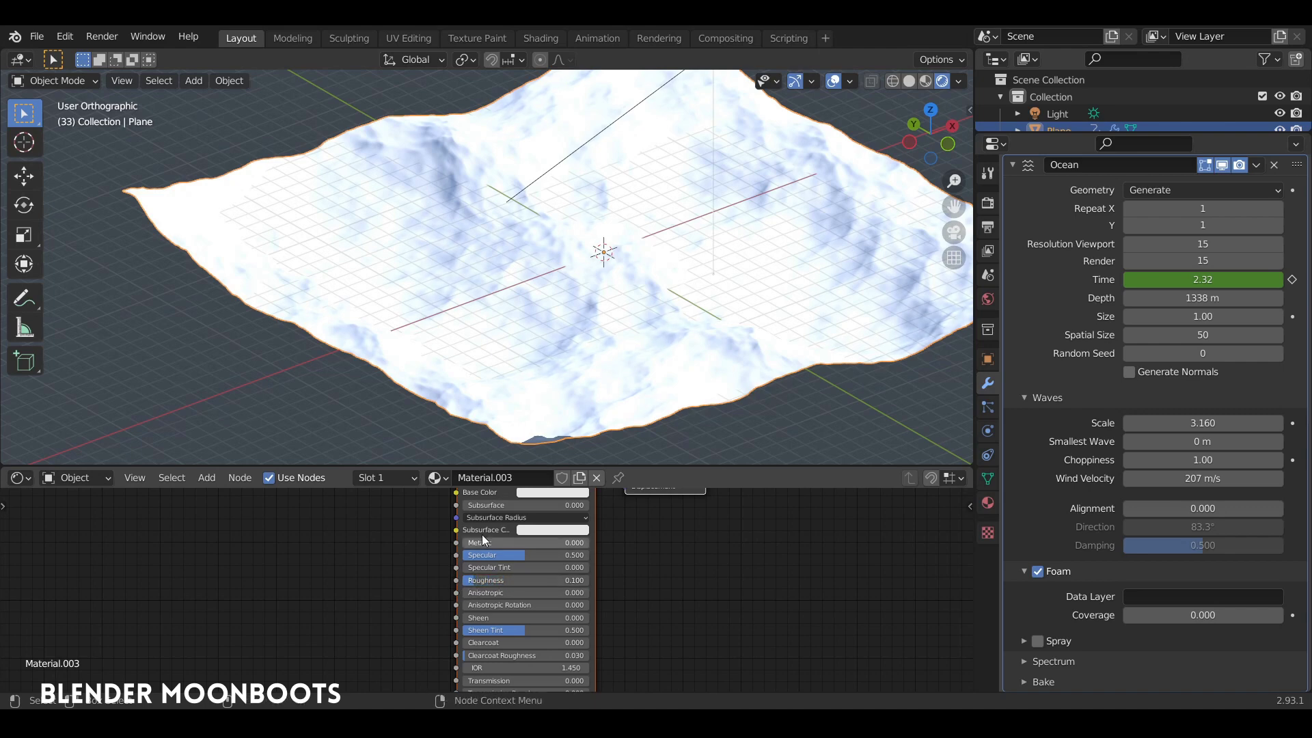
pyautogui.moveTo(508, 470); pyautogui.dragTo(508, 408)
pyautogui.click(528, 459)
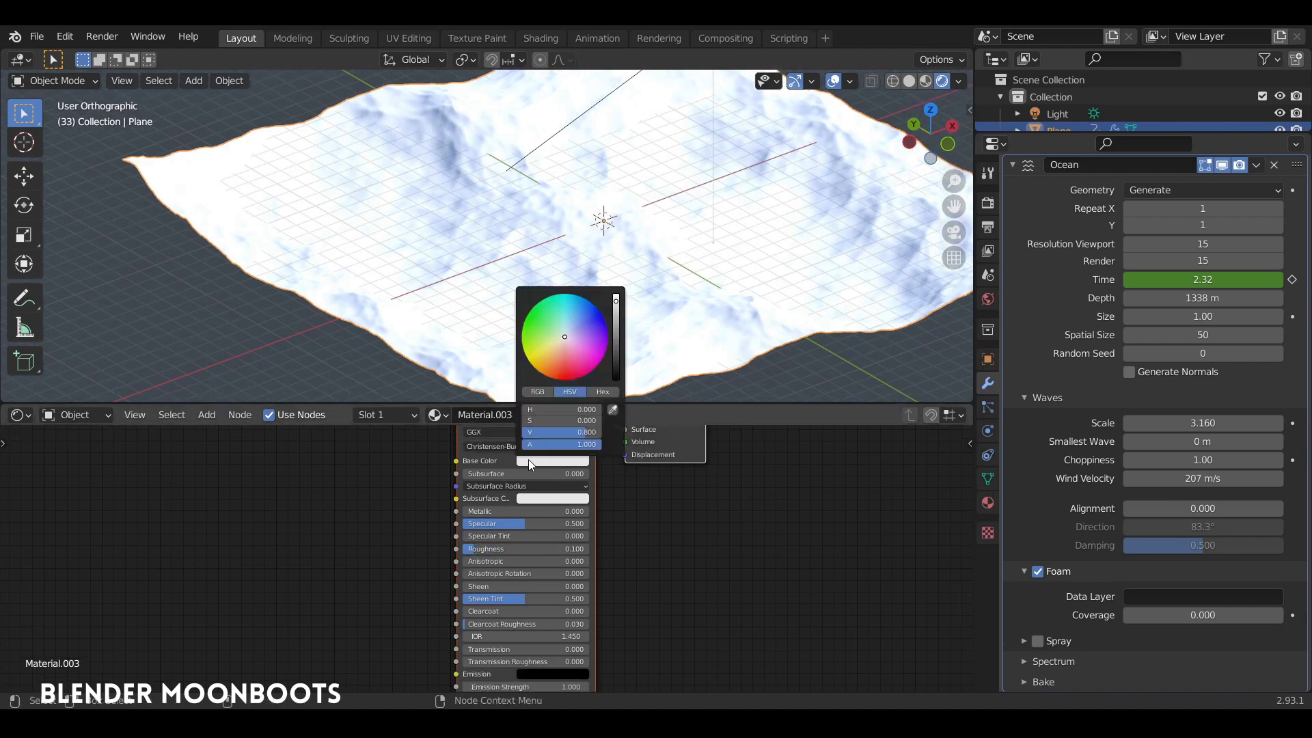
pyautogui.moveTo(576, 326); pyautogui.dragTo(576, 306)
pyautogui.moveTo(615, 355); pyautogui.dragTo(612, 376)
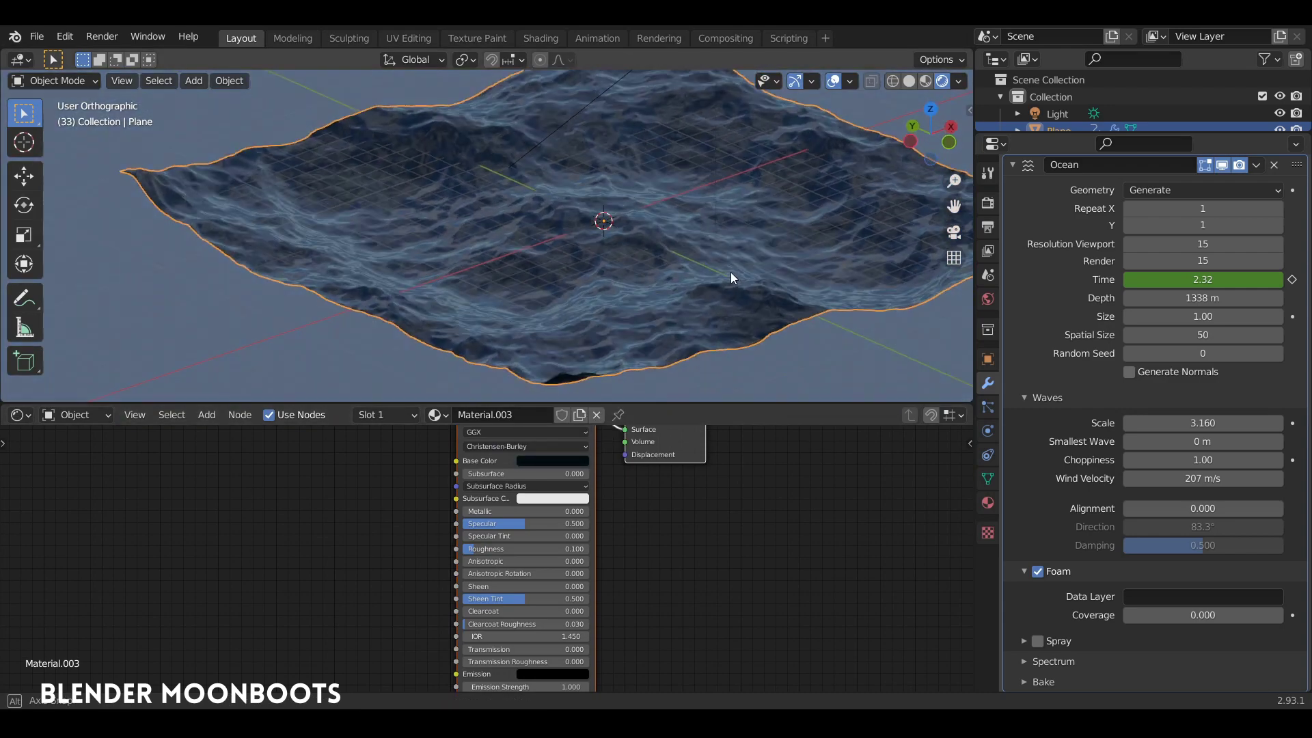
# Step: Raise the ocean plane 21.103 m along Z
pyautogui.hotkey('shift', 'space')
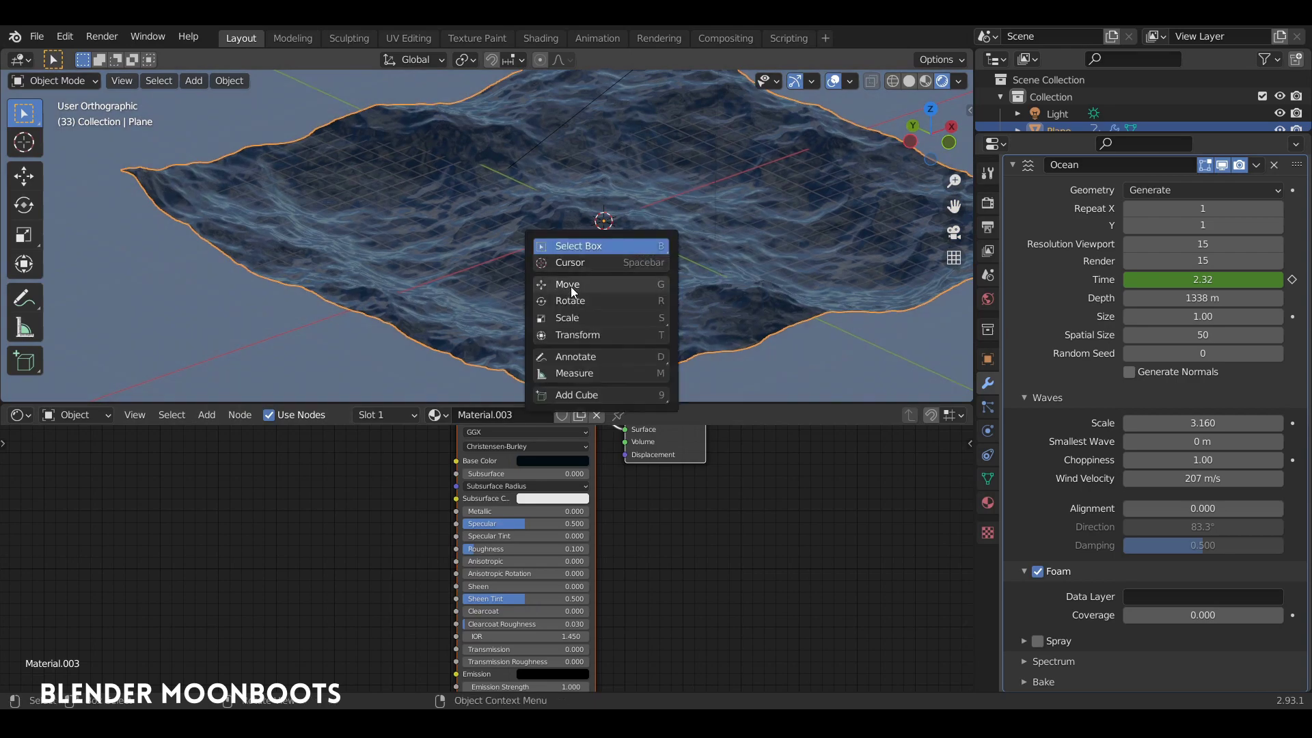
pyautogui.click(572, 286)
pyautogui.moveTo(613, 176); pyautogui.dragTo(617, 155)
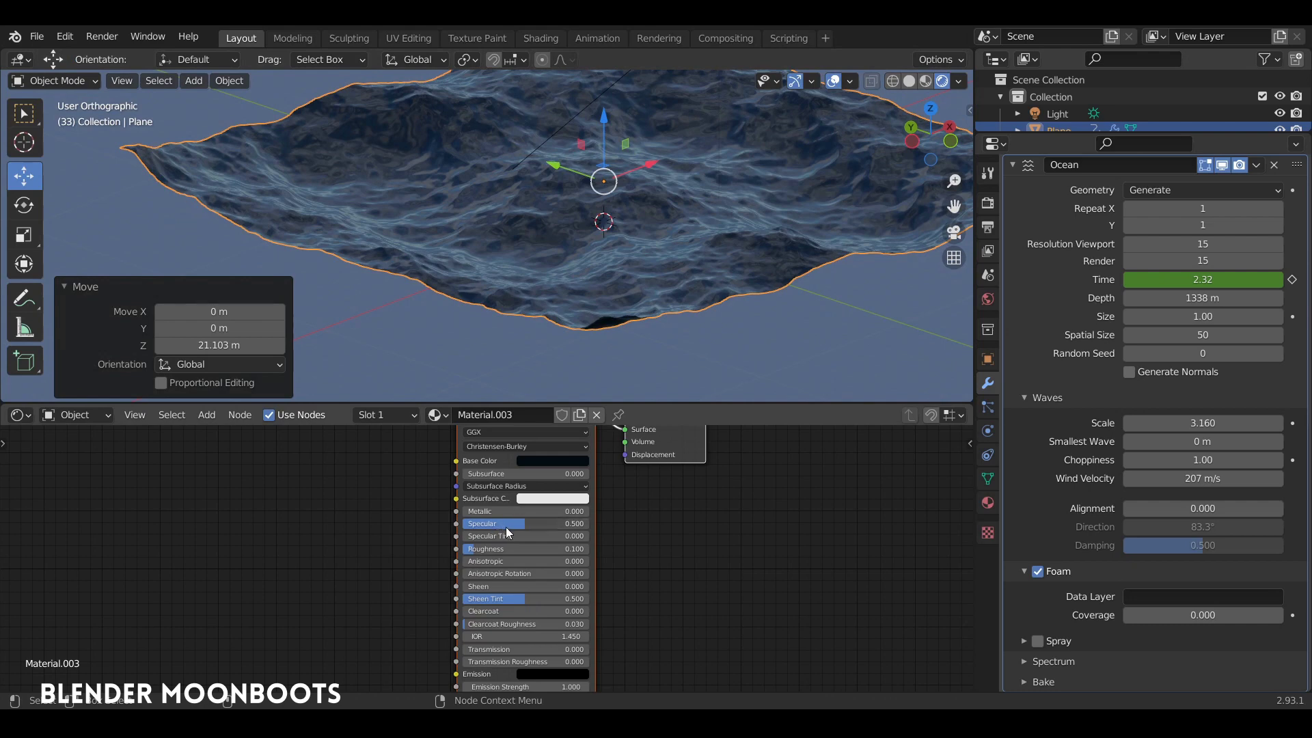
# Step: Set Specular to 0.300 and Roughness to 0.107, then reframe the ocean view
pyautogui.moveTo(505, 527)
pyautogui.mouseDown()
pyautogui.moveTo(556, 530)
pyautogui.moveTo(458, 527)
pyautogui.moveTo(518, 534)
pyautogui.moveTo(486, 532)
pyautogui.moveTo(503, 553)
pyautogui.moveTo(481, 557)
pyautogui.mouseUp()
pyautogui.moveTo(658, 262); pyautogui.dragTo(650, 307, button='middle')
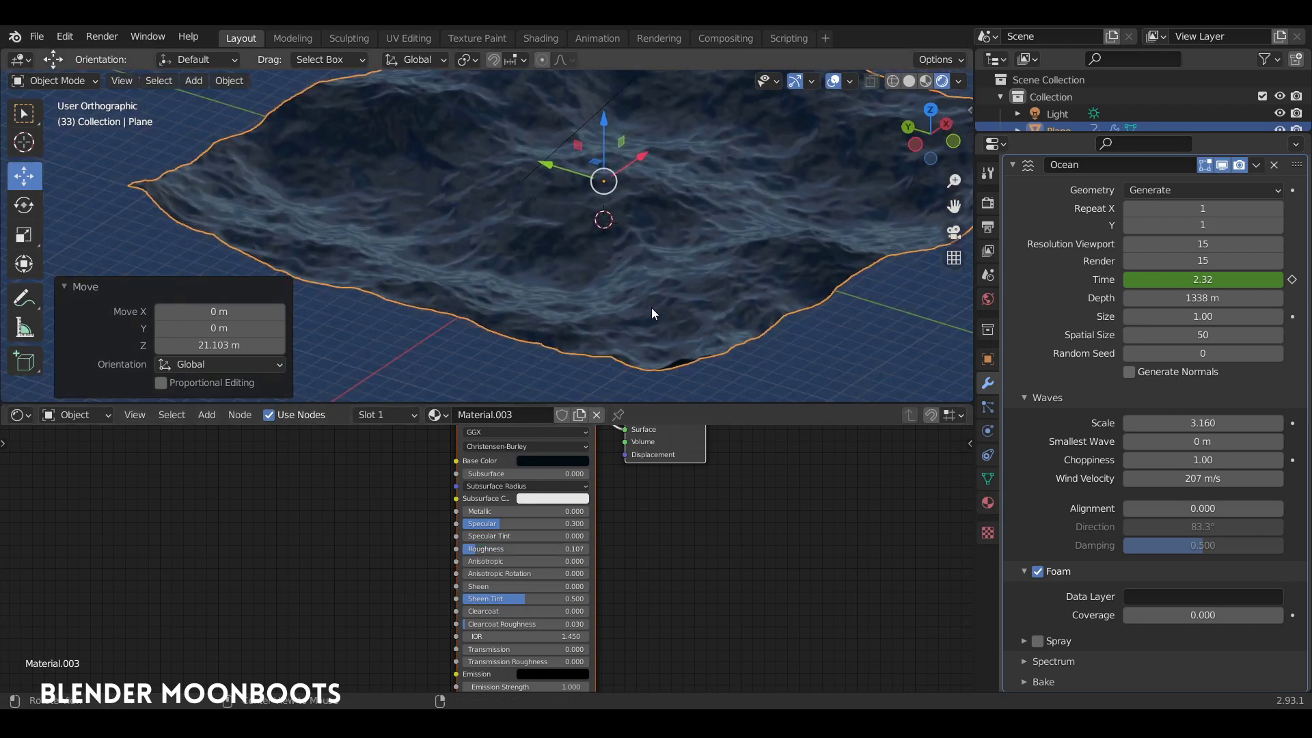
pyautogui.moveTo(587, 404); pyautogui.dragTo(595, 470)
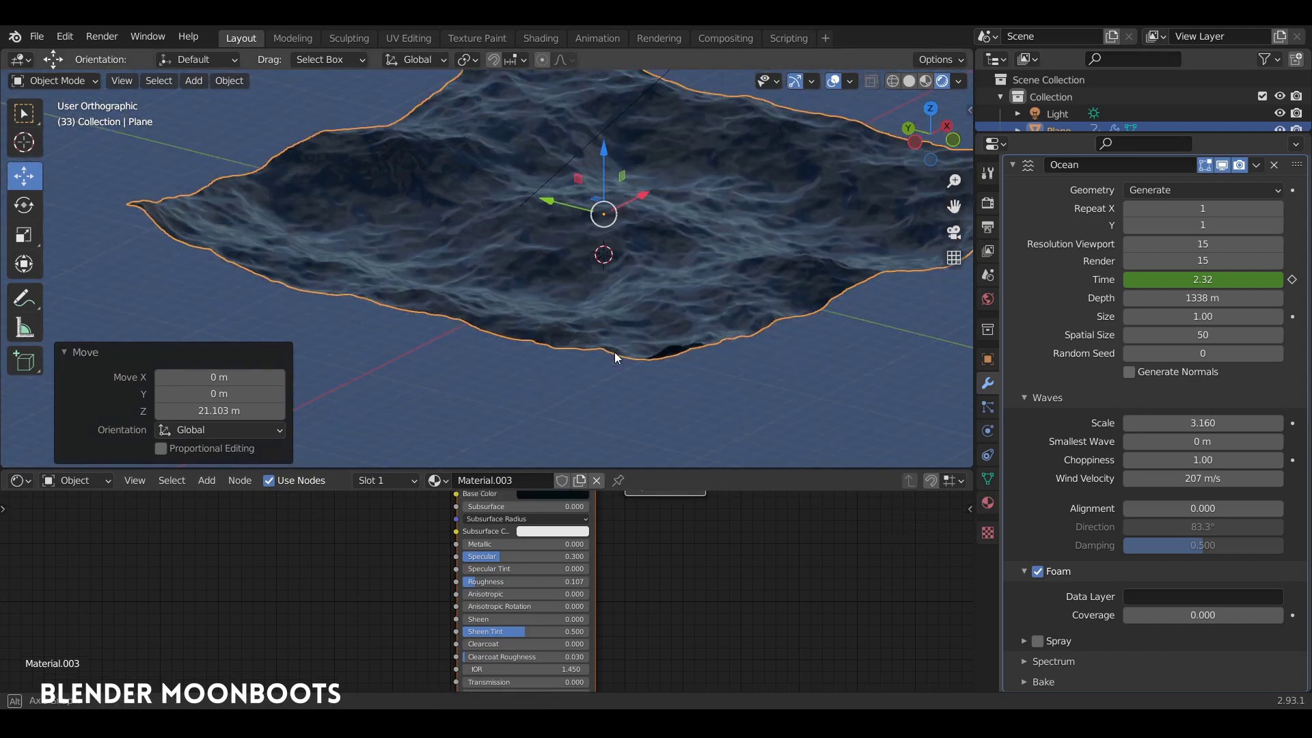
pyautogui.moveTo(615, 353)
pyautogui.mouseDown(button='middle')
pyautogui.moveTo(589, 351)
pyautogui.moveTo(591, 375)
pyautogui.moveTo(613, 348)
pyautogui.moveTo(579, 421)
pyautogui.mouseUp(button='middle')
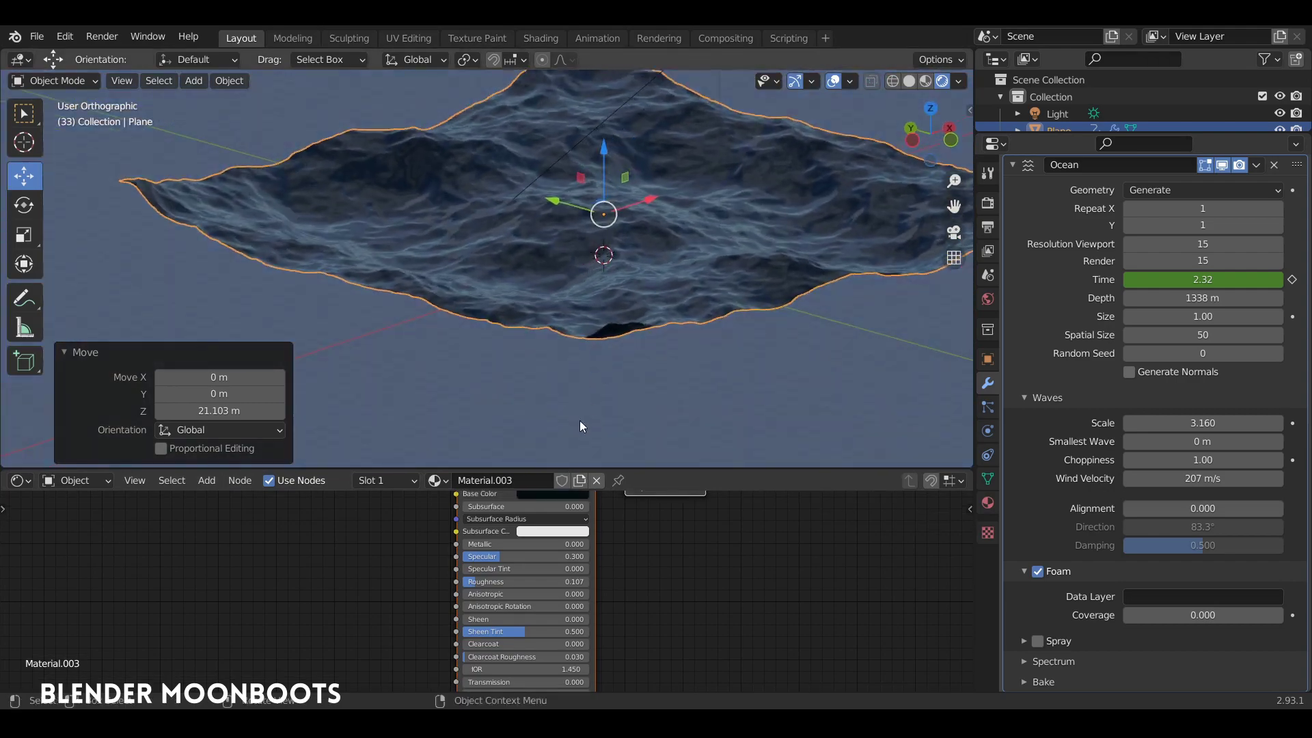
pyautogui.moveTo(564, 467); pyautogui.dragTo(594, 403)
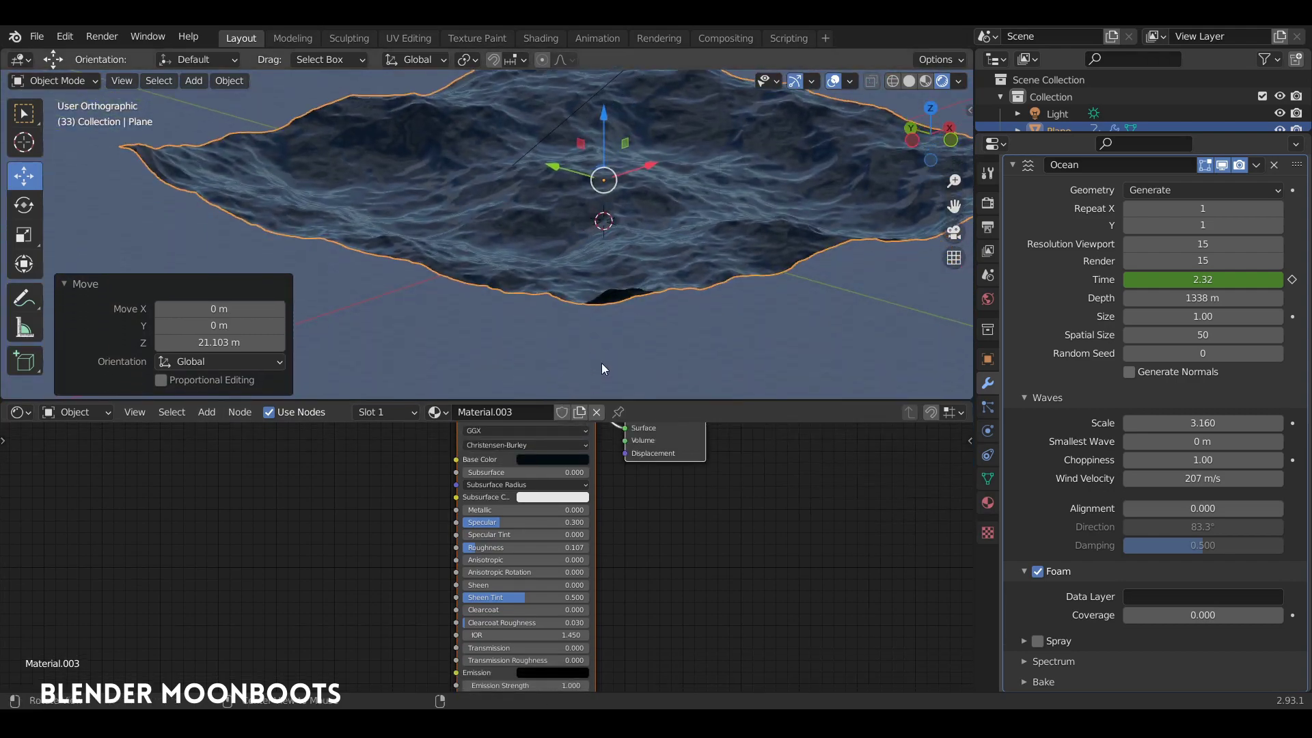
pyautogui.moveTo(601, 363)
pyautogui.mouseDown(button='middle')
pyautogui.moveTo(620, 347)
pyautogui.moveTo(662, 346)
pyautogui.moveTo(718, 300)
pyautogui.moveTo(708, 294)
pyautogui.mouseUp(button='middle')
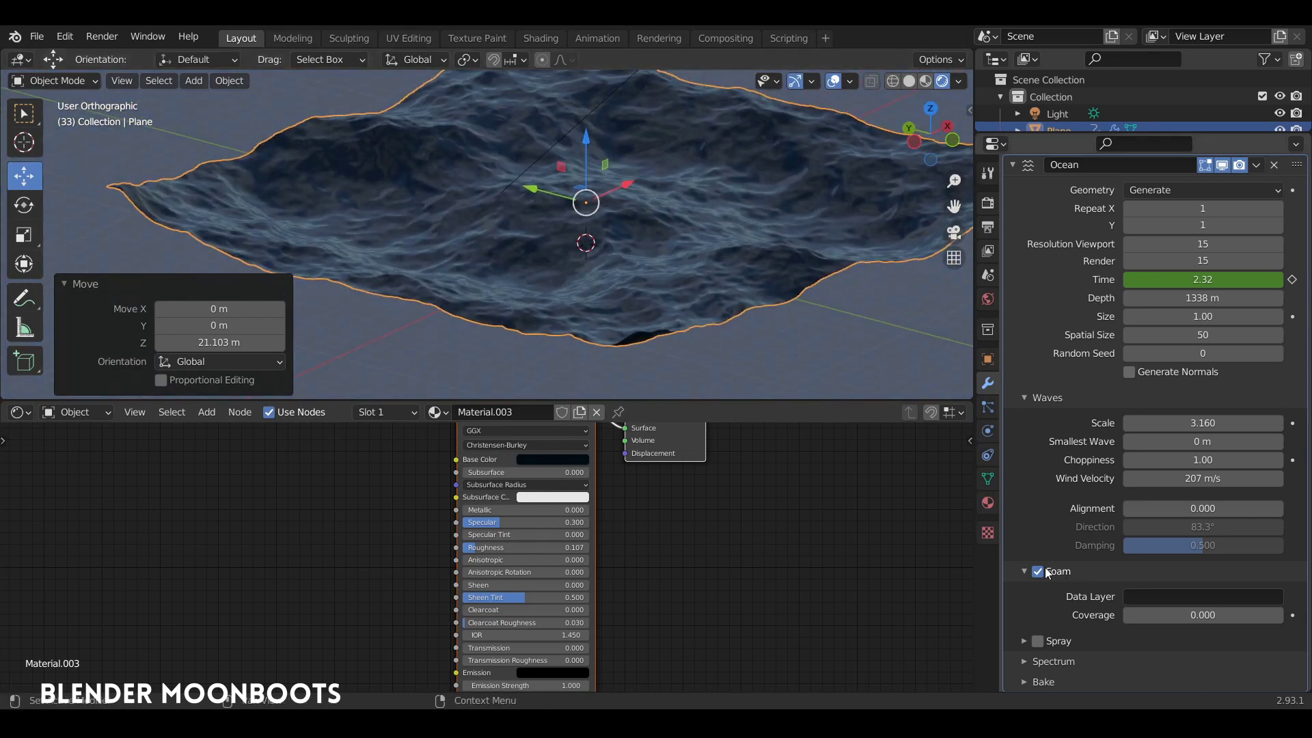
# Step: Name the foam Data Layer 'ecume' and shift the Principled BSDF left in a larger node editor
pyautogui.click(1172, 597)
pyautogui.write('ecume')
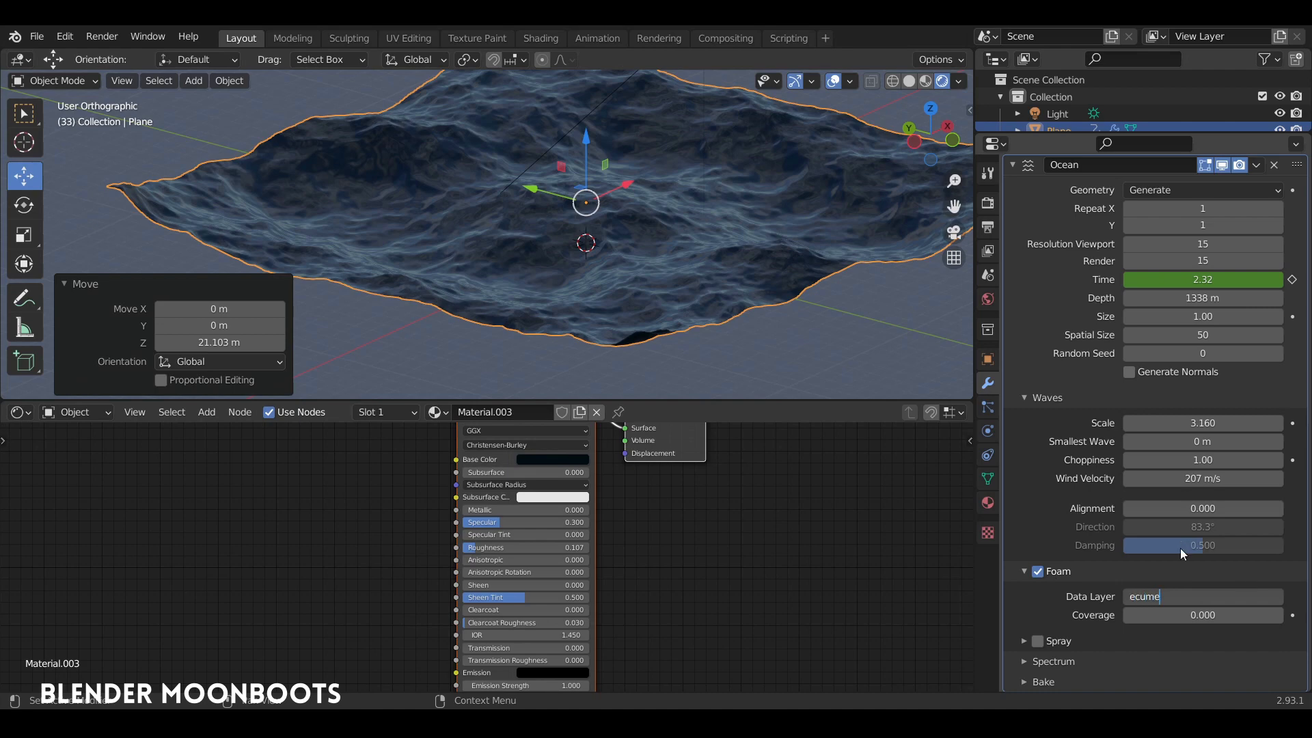
pyautogui.press('Return')
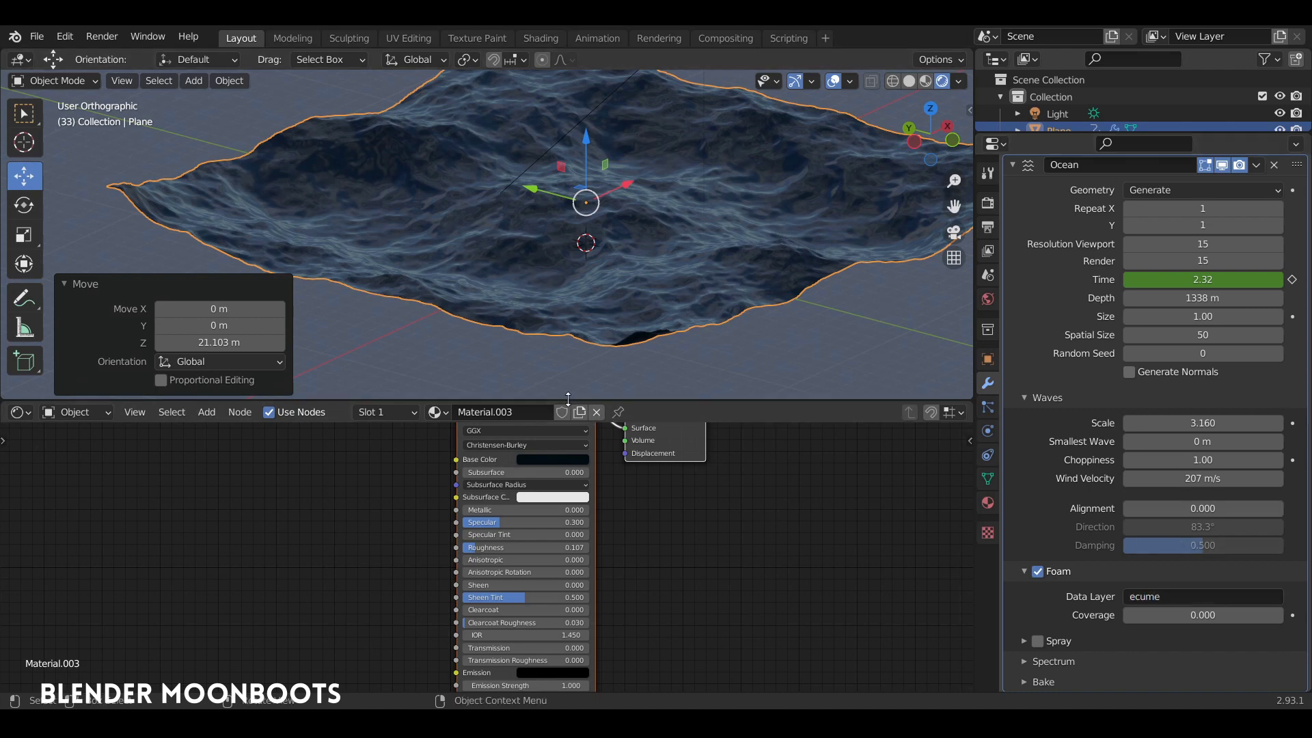
pyautogui.moveTo(569, 401); pyautogui.dragTo(569, 300)
pyautogui.moveTo(605, 321); pyautogui.dragTo(721, 352, button='middle')
pyautogui.moveTo(629, 380); pyautogui.dragTo(328, 397)
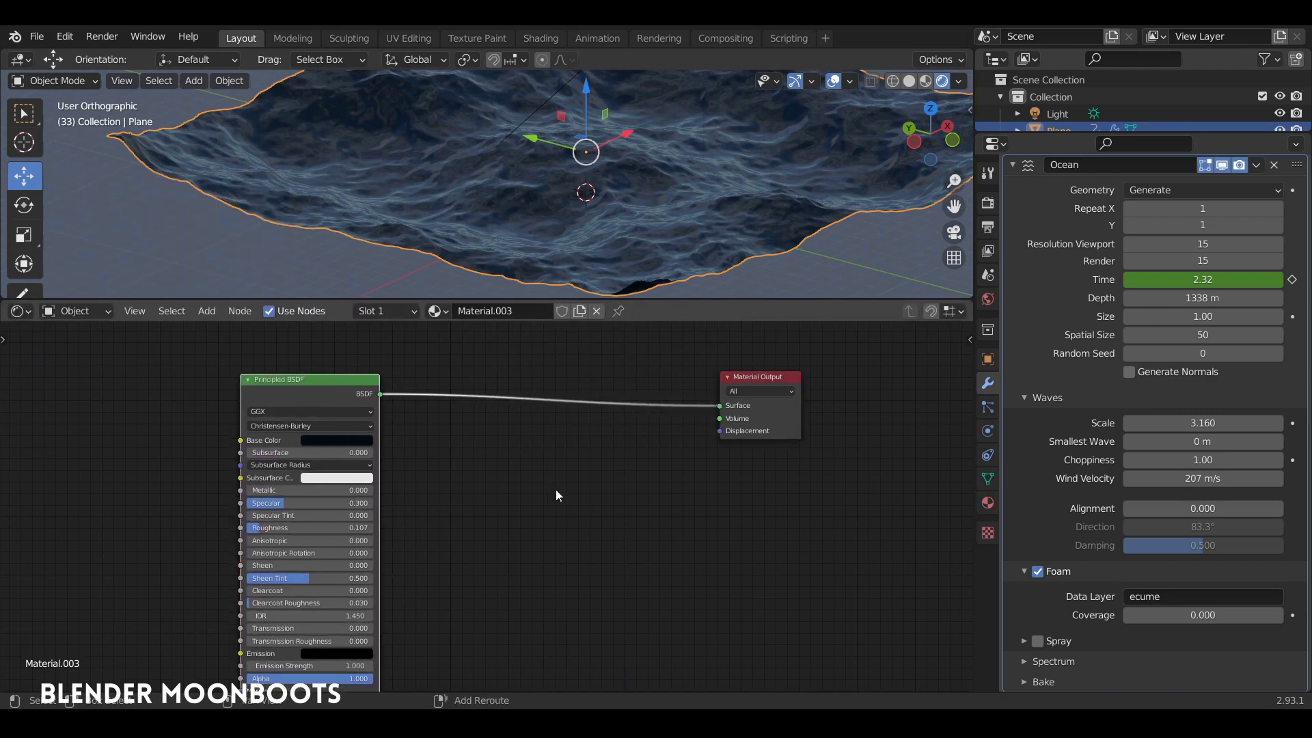
# Step: Insert a Mix Shader between the Principled BSDF and the Material Output
pyautogui.hotkey('shift', 'a')
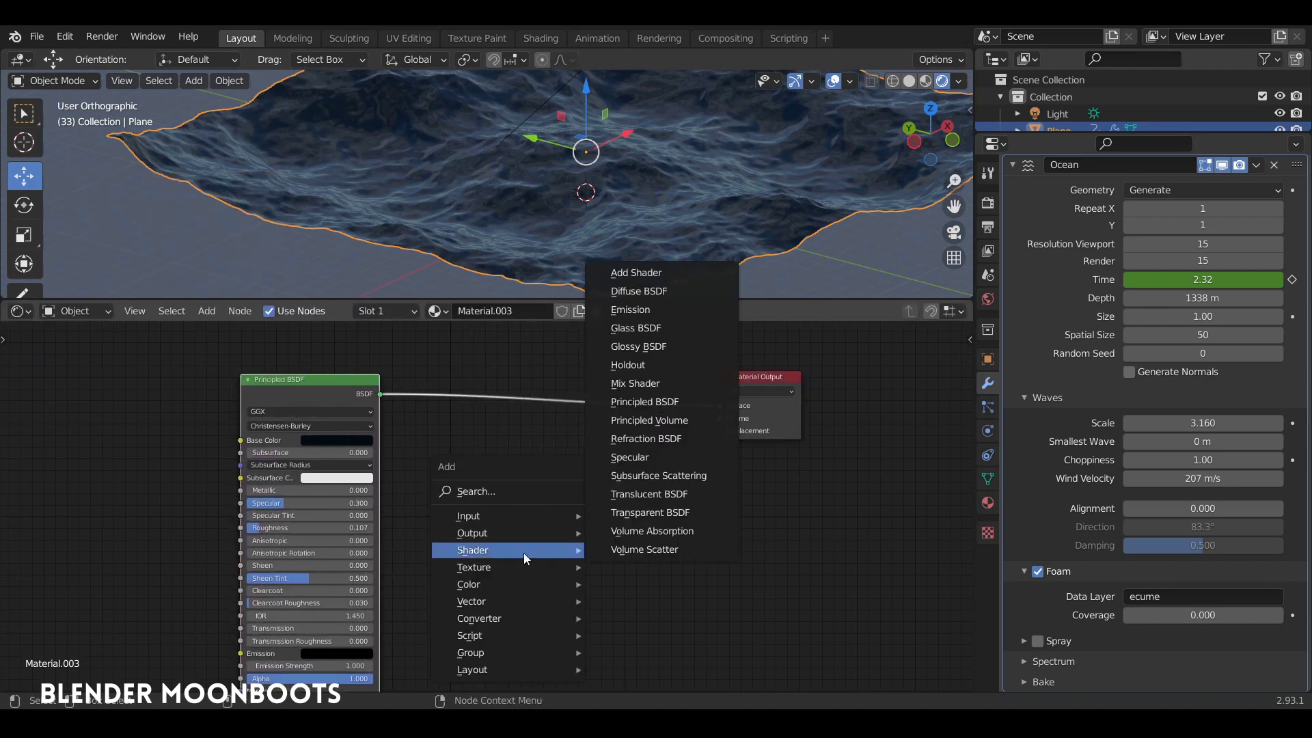
pyautogui.click(635, 383)
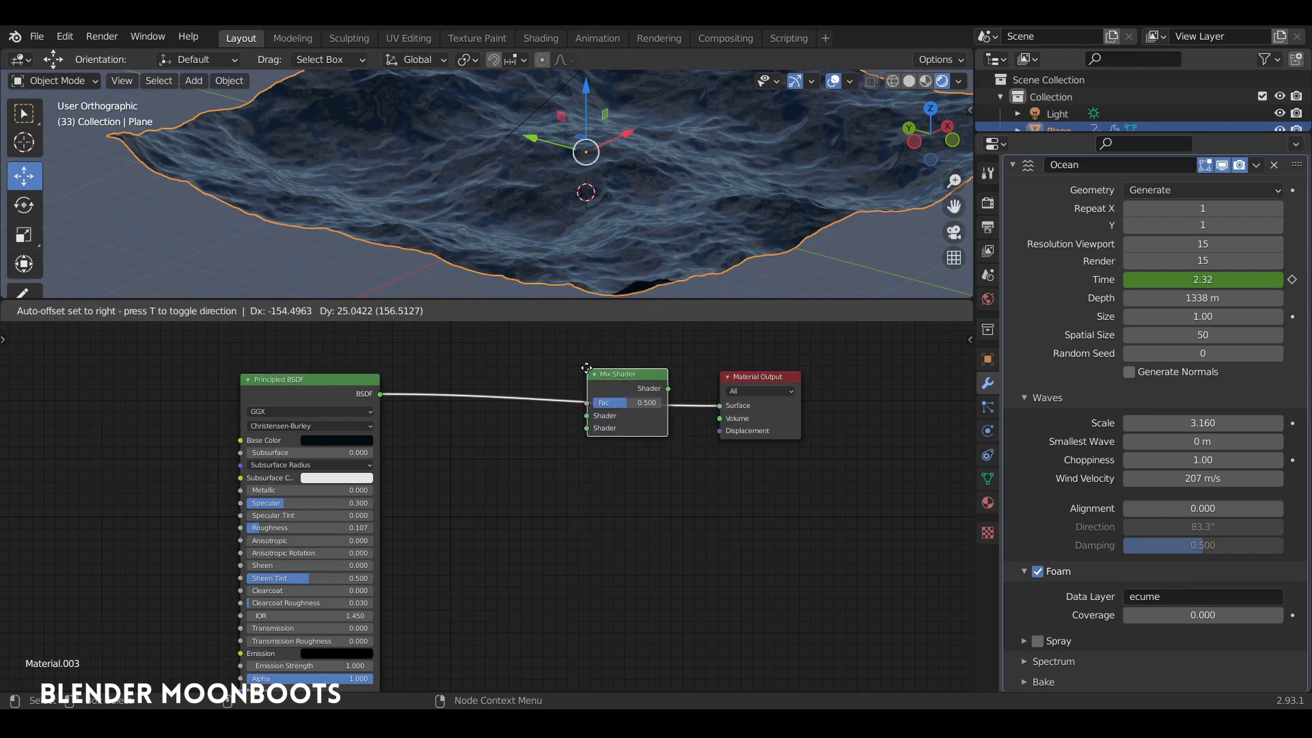
pyautogui.click(586, 368)
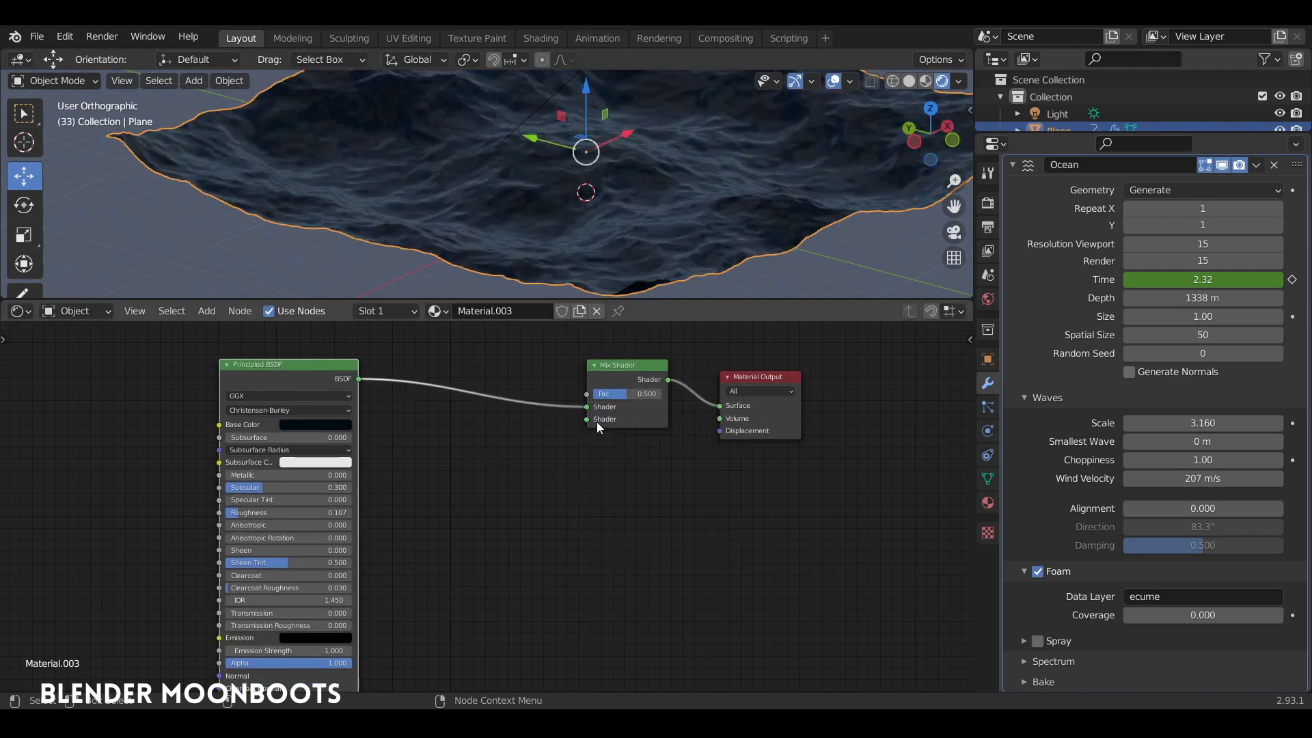
# Step: Add a Diffuse BSDF feeding the Mix Shader's second input, its white colour slightly darkened
pyautogui.hotkey('shift', 'a')
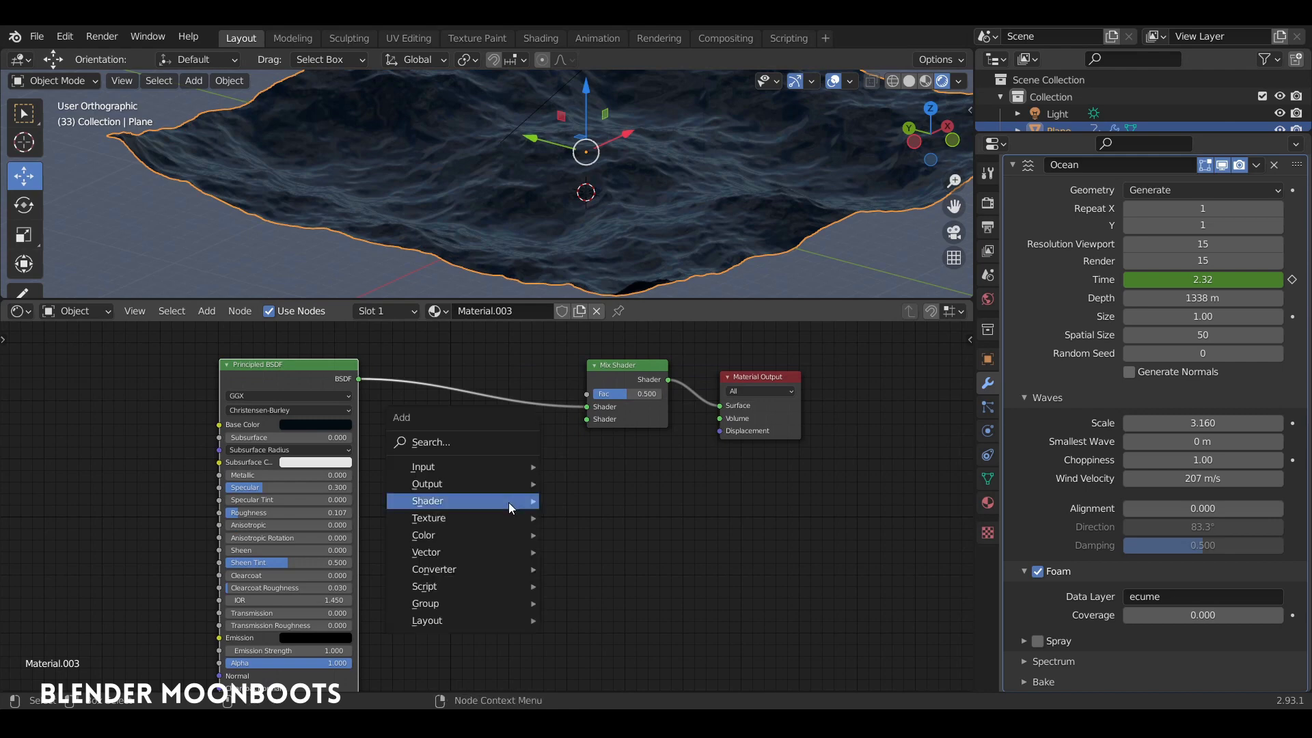
pyautogui.click(606, 242)
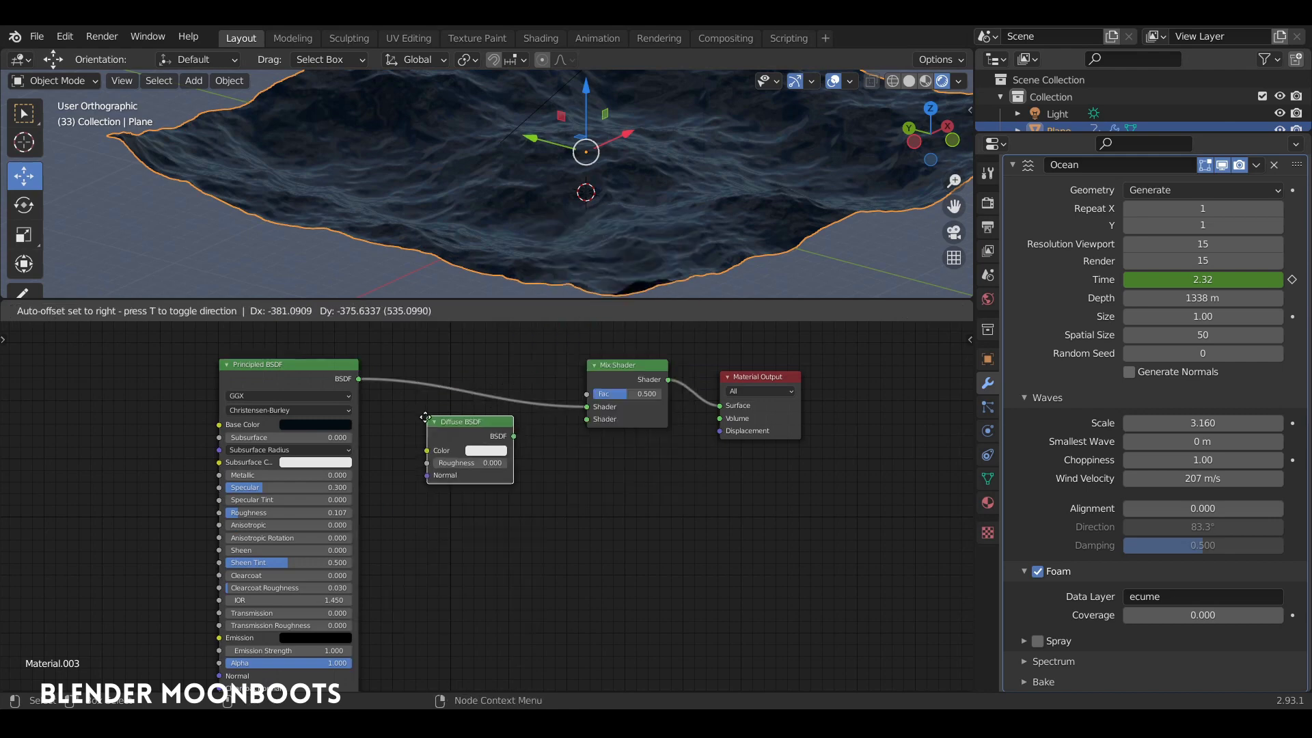
pyautogui.click(410, 450)
pyautogui.moveTo(490, 464); pyautogui.dragTo(526, 451)
pyautogui.moveTo(599, 425); pyautogui.dragTo(594, 420)
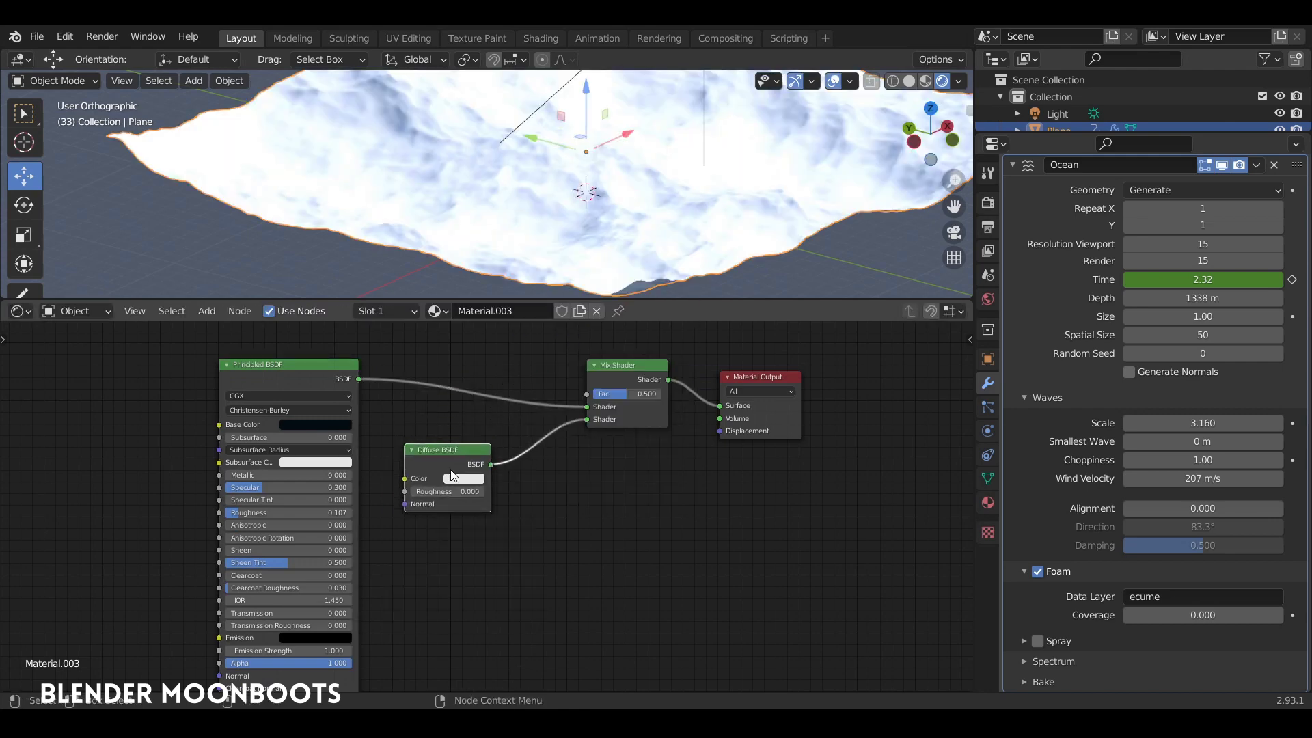
pyautogui.moveTo(463, 479); pyautogui.dragTo(536, 548, button='middle')
pyautogui.click(537, 546)
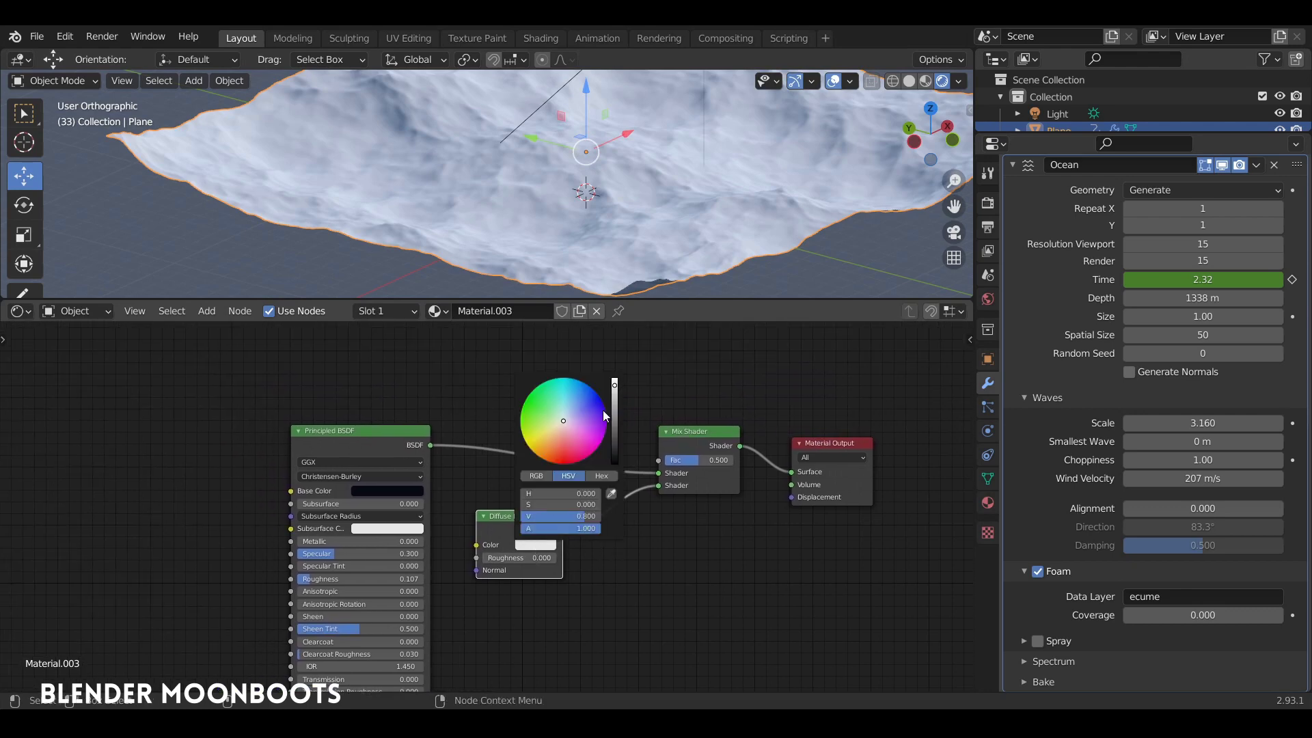
pyautogui.moveTo(614, 390); pyautogui.dragTo(614, 395)
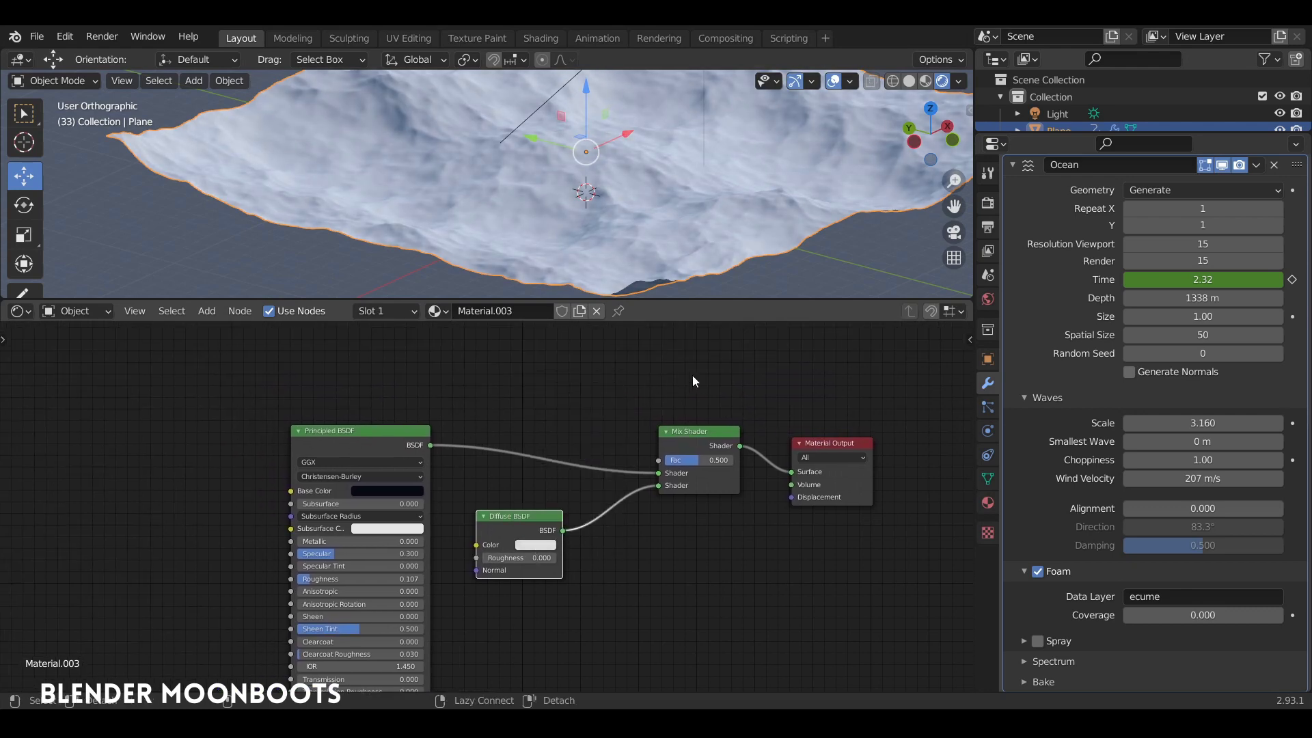
pyautogui.moveTo(691, 375)
pyautogui.mouseDown(button='middle')
pyautogui.moveTo(668, 464)
pyautogui.moveTo(719, 543)
pyautogui.mouseUp(button='middle')
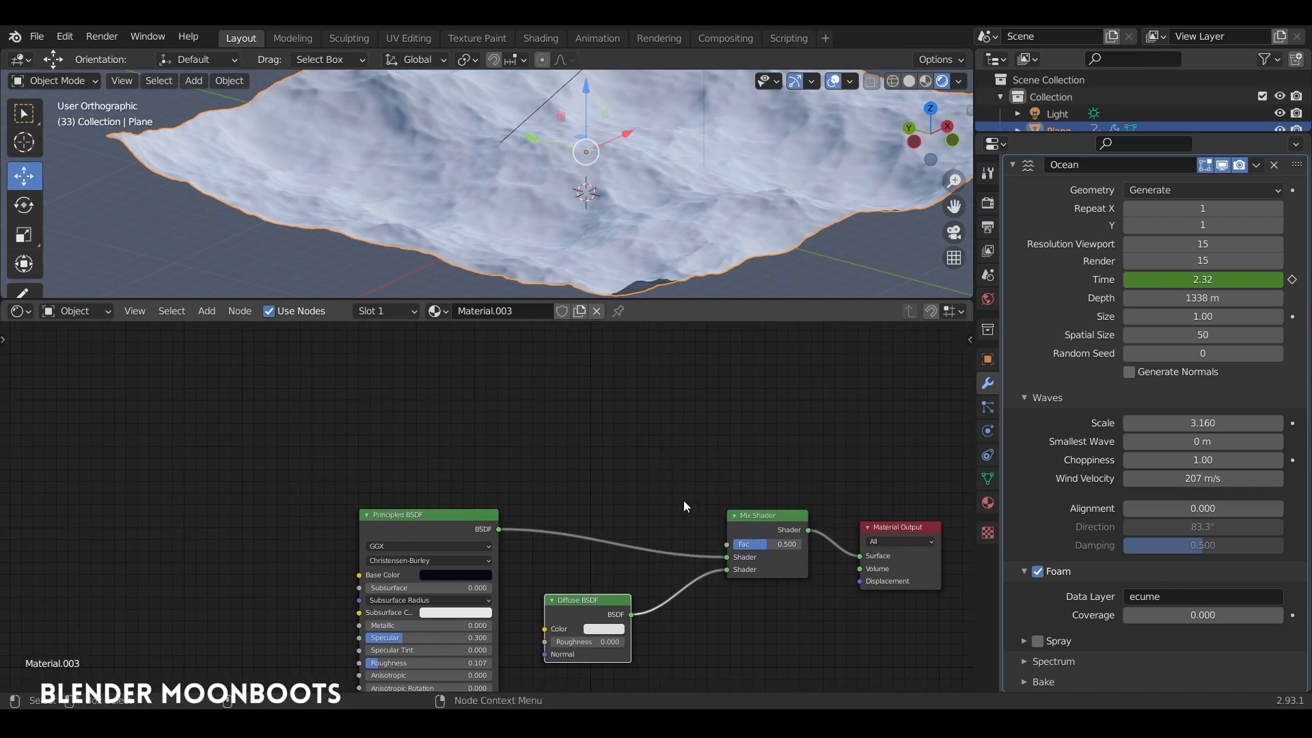
# Step: Add an Attribute node named 'ecume' and link its Fac to the Mix Shader Fac
pyautogui.hotkey('shift', 'a')
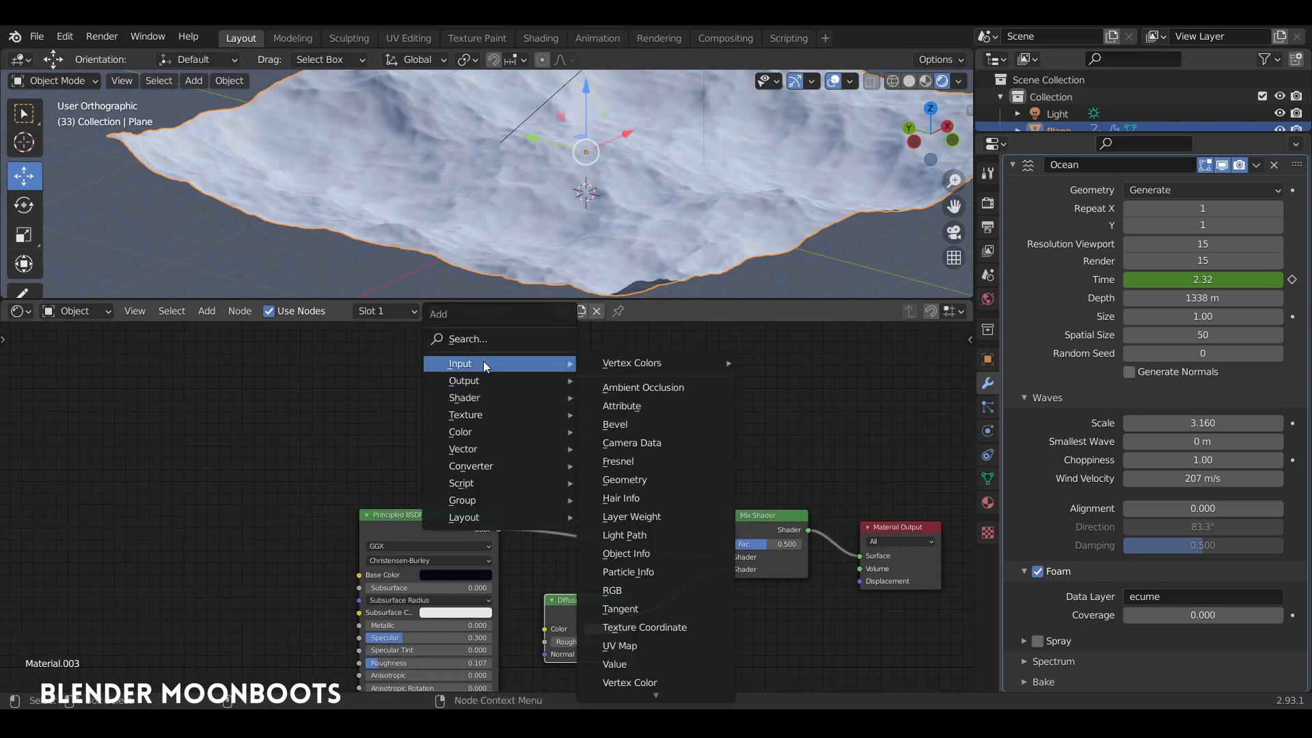
pyautogui.click(621, 406)
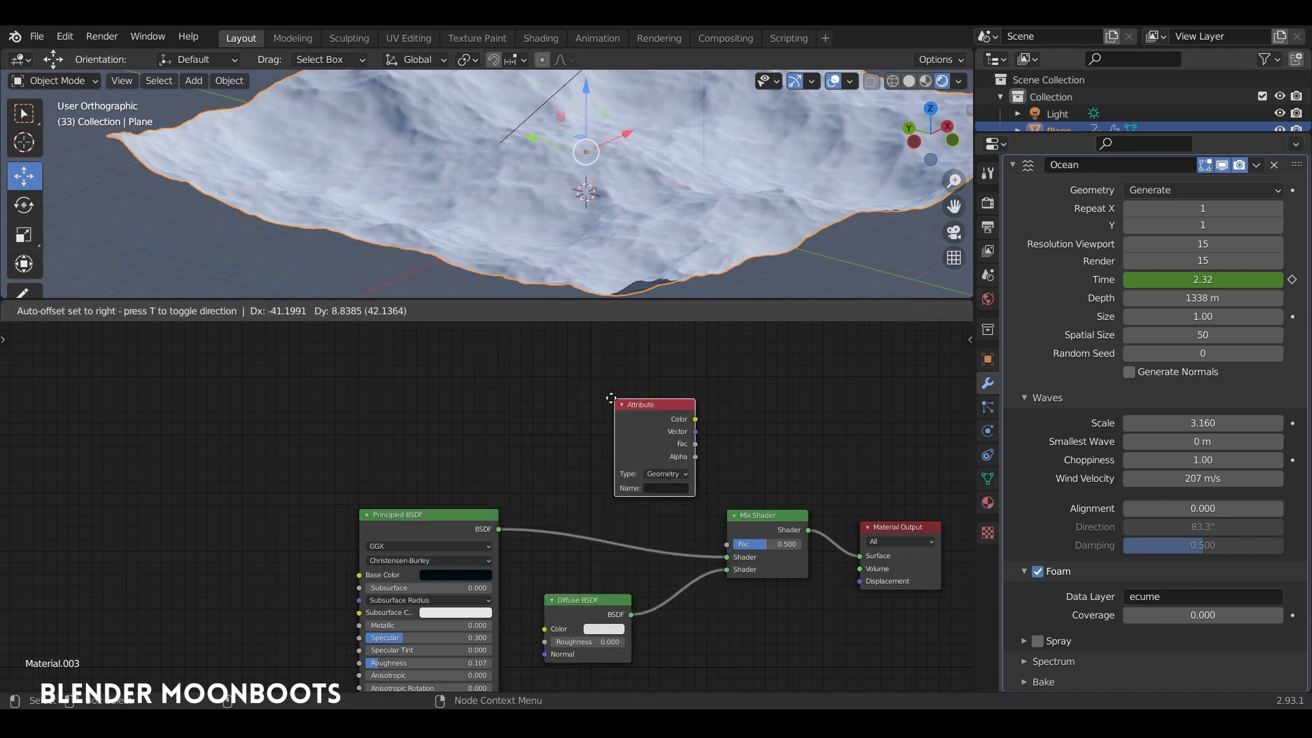
pyautogui.click(464, 371)
pyautogui.scroll(2, 498, 441)
pyautogui.scroll(1, 499, 441)
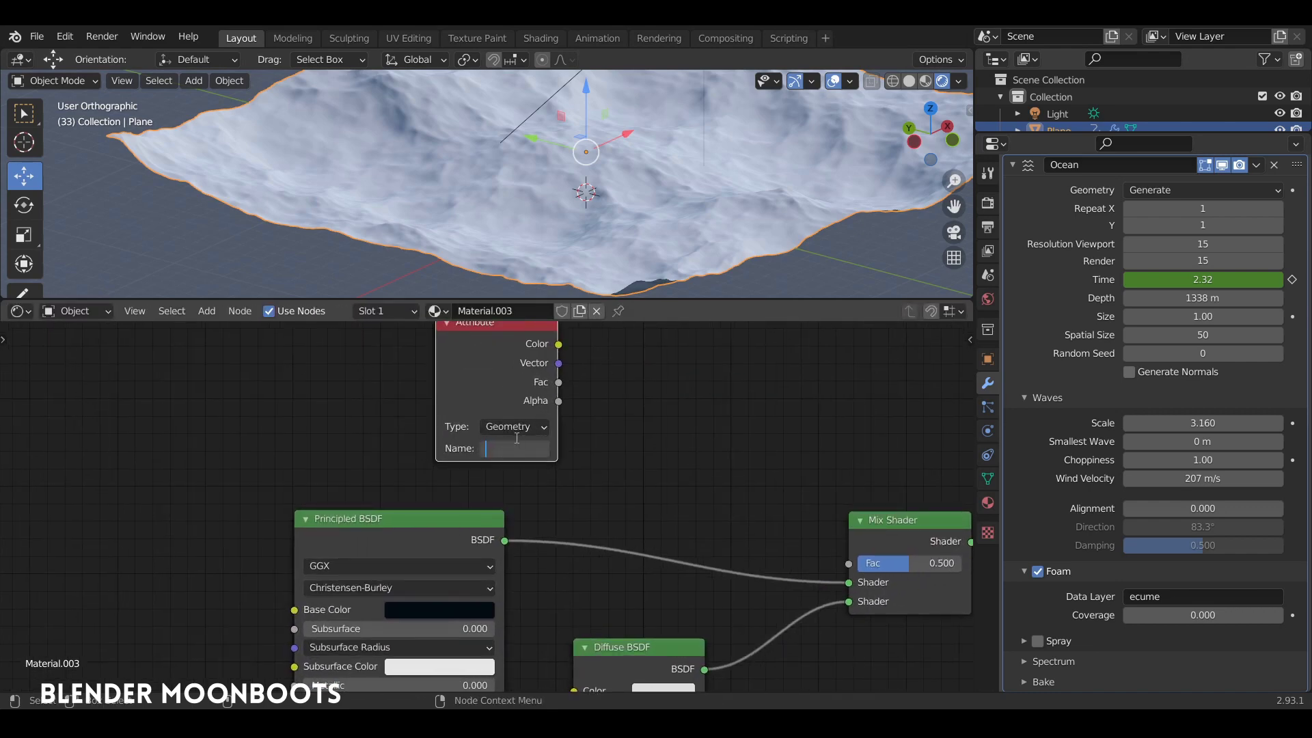
pyautogui.write('ecume')
pyautogui.press('Return')
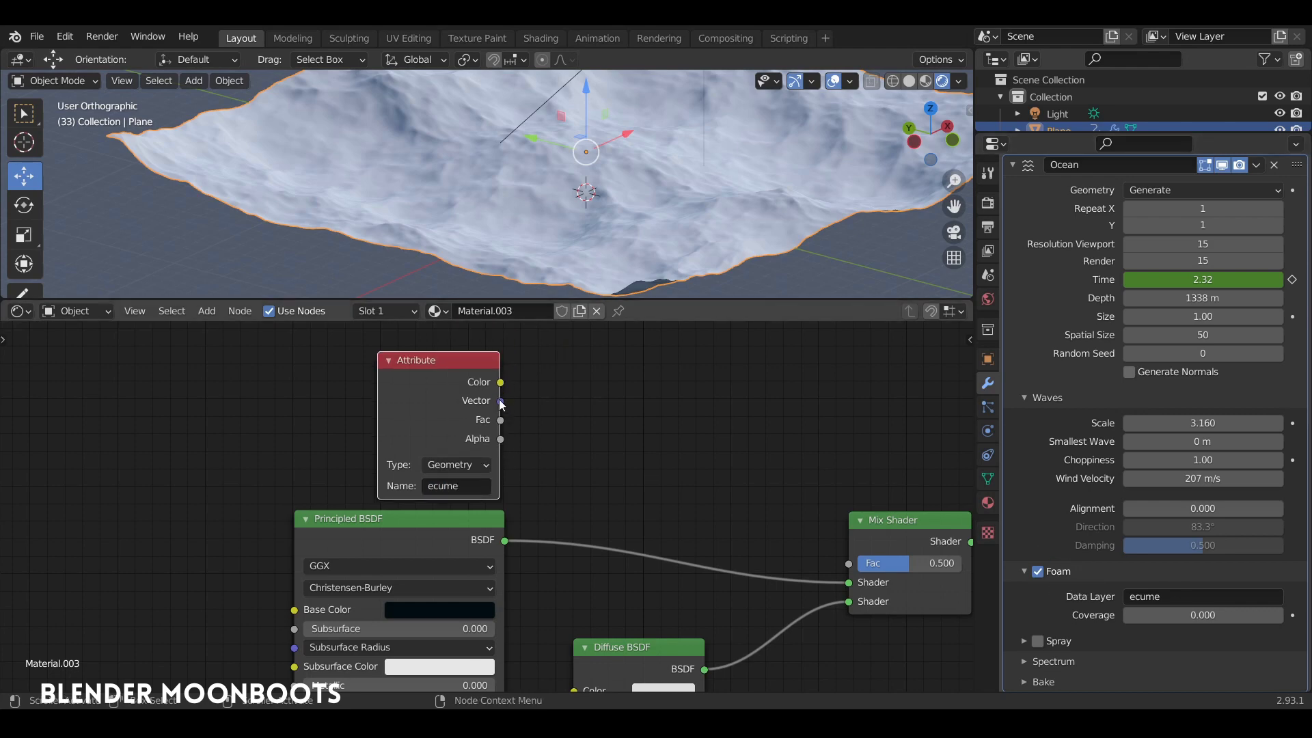
pyautogui.moveTo(501, 420); pyautogui.dragTo(582, 509)
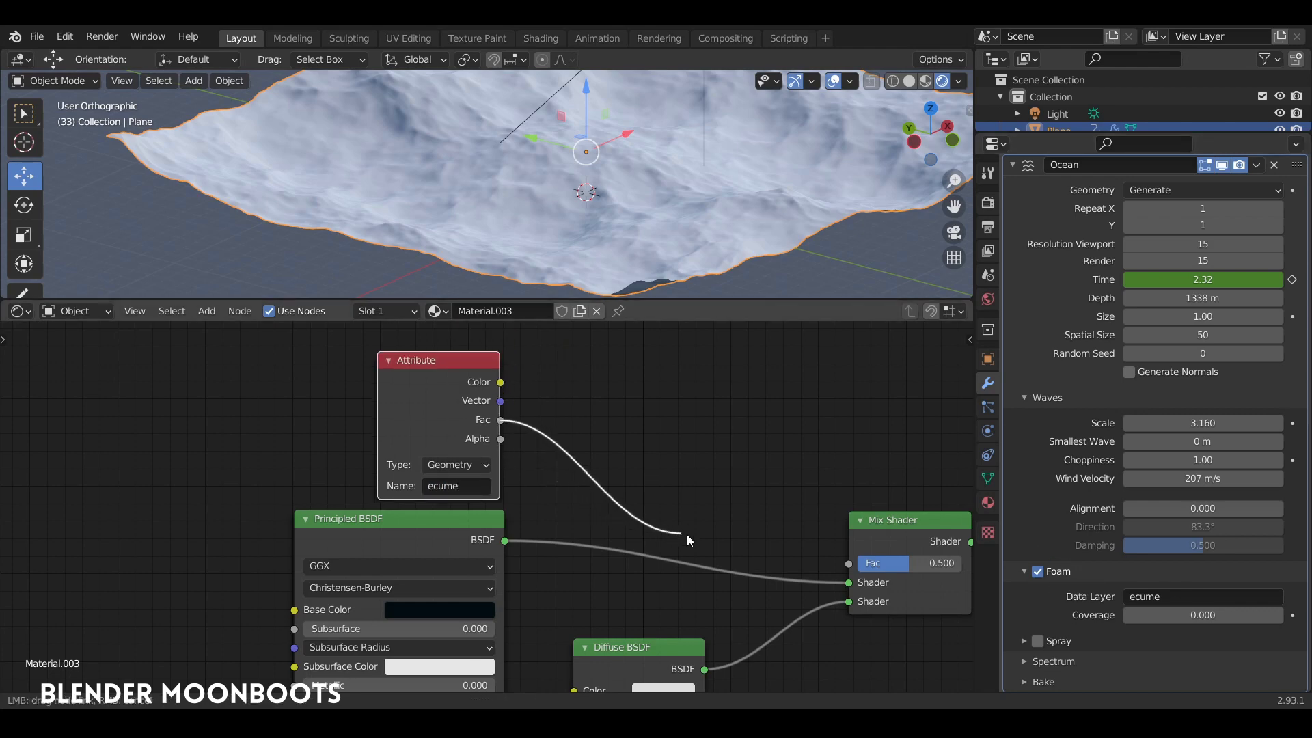
pyautogui.moveTo(687, 534); pyautogui.dragTo(854, 564)
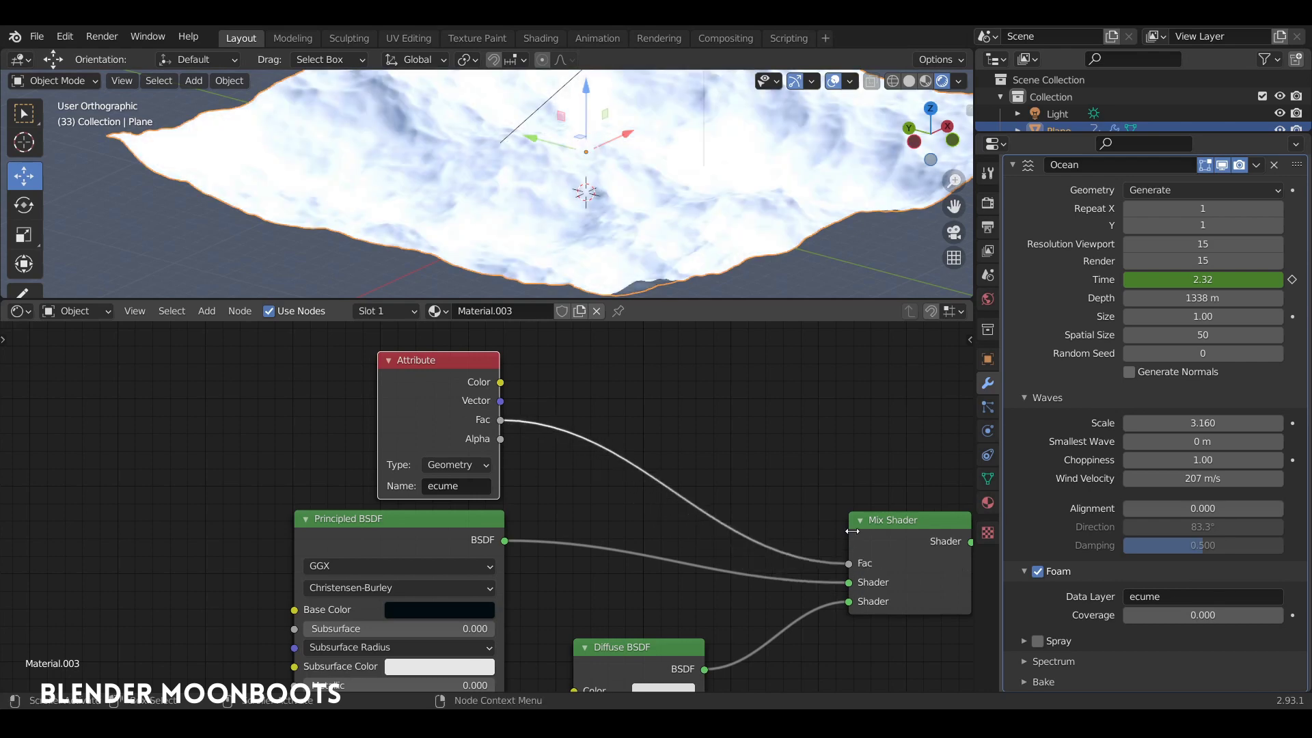
# Step: Tidy the Diffuse BSDF node, orbit to a top-down view, and raise the foam coverage
pyautogui.moveTo(636, 686); pyautogui.dragTo(603, 617)
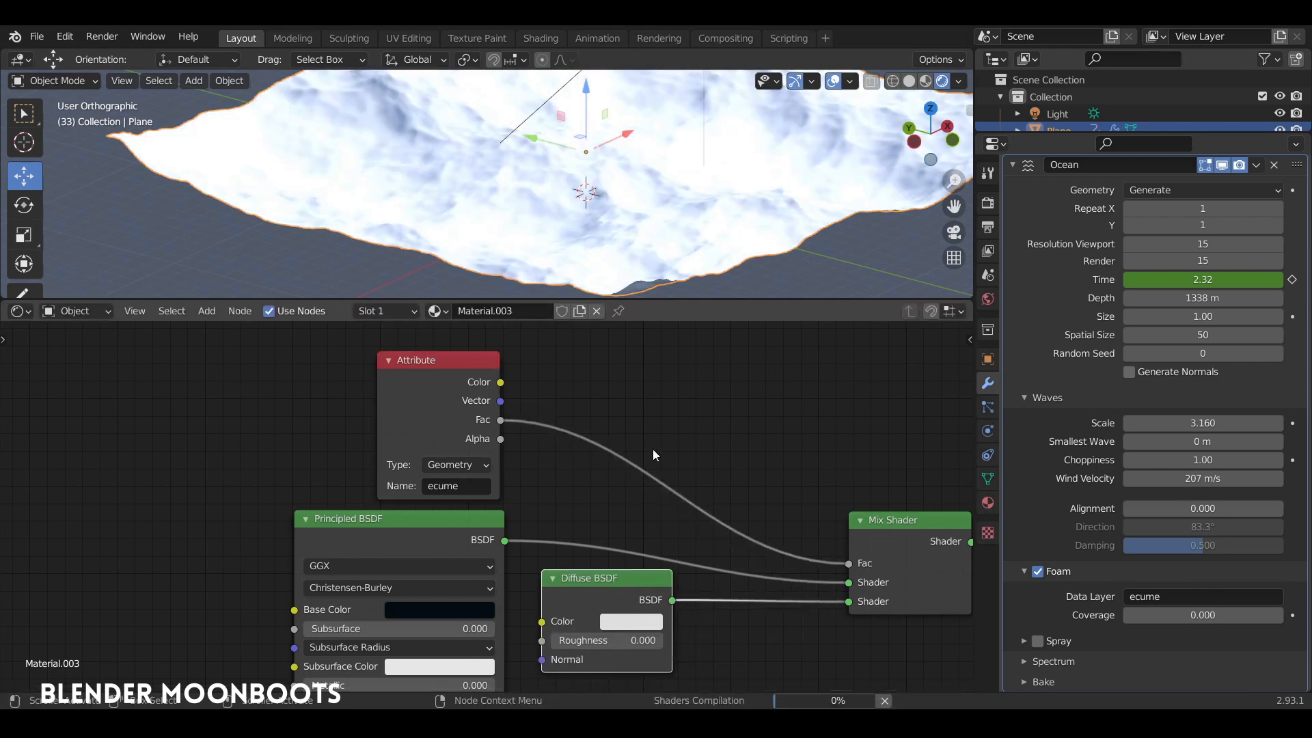
pyautogui.moveTo(678, 298); pyautogui.dragTo(683, 403)
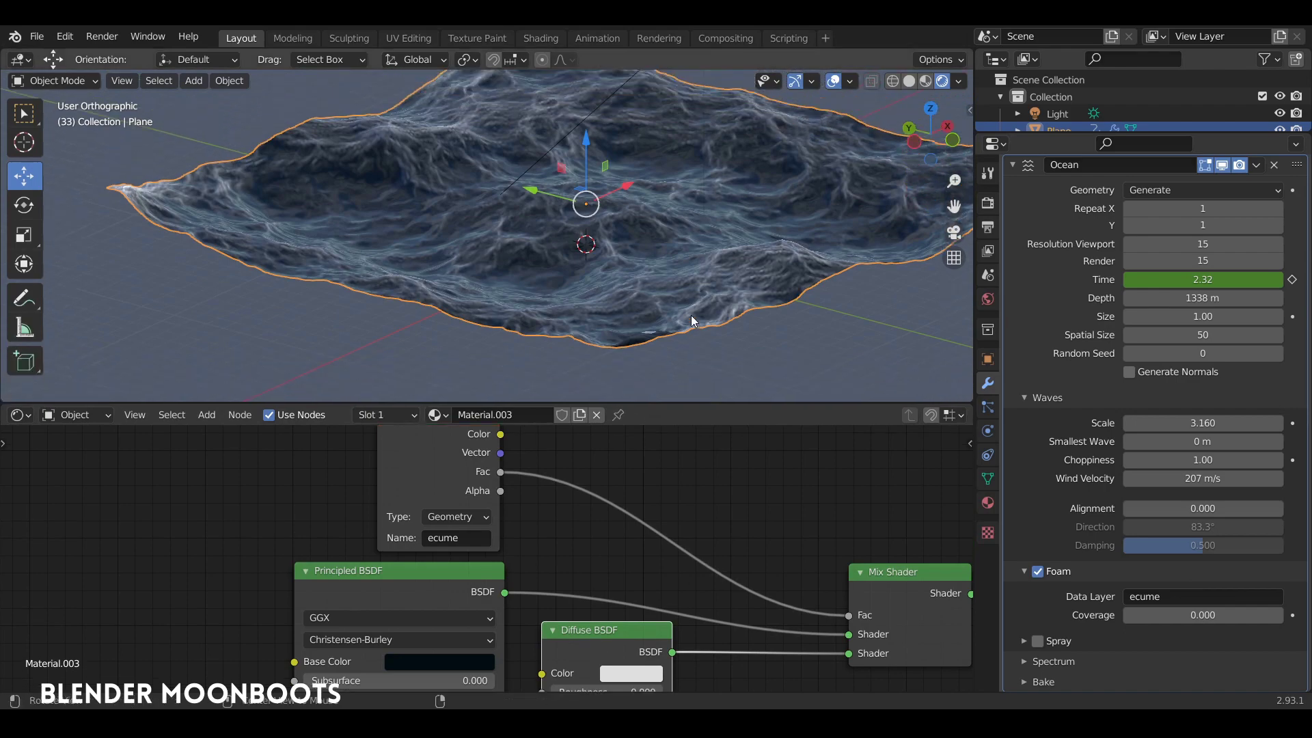
pyautogui.moveTo(654, 282)
pyautogui.mouseDown(button='middle')
pyautogui.moveTo(706, 270)
pyautogui.moveTo(695, 297)
pyautogui.moveTo(752, 269)
pyautogui.moveTo(637, 256)
pyautogui.moveTo(659, 263)
pyautogui.moveTo(641, 309)
pyautogui.mouseUp(button='middle')
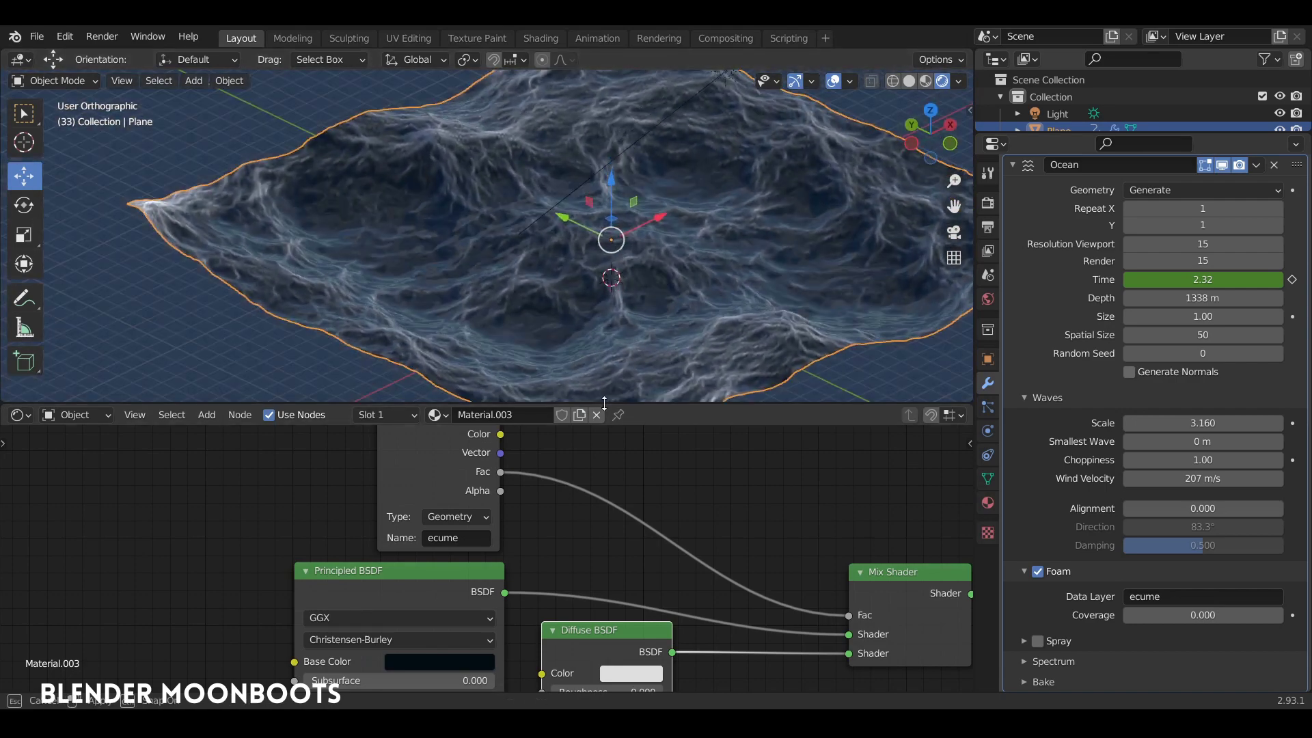
pyautogui.moveTo(881, 404); pyautogui.dragTo(882, 390)
pyautogui.moveTo(1129, 617)
pyautogui.mouseDown()
pyautogui.moveTo(1161, 613)
pyautogui.moveTo(1120, 613)
pyautogui.mouseUp()
# Step: Set the ocean's foam coverage to 0.010
pyautogui.click(1144, 614)
pyautogui.write('0')
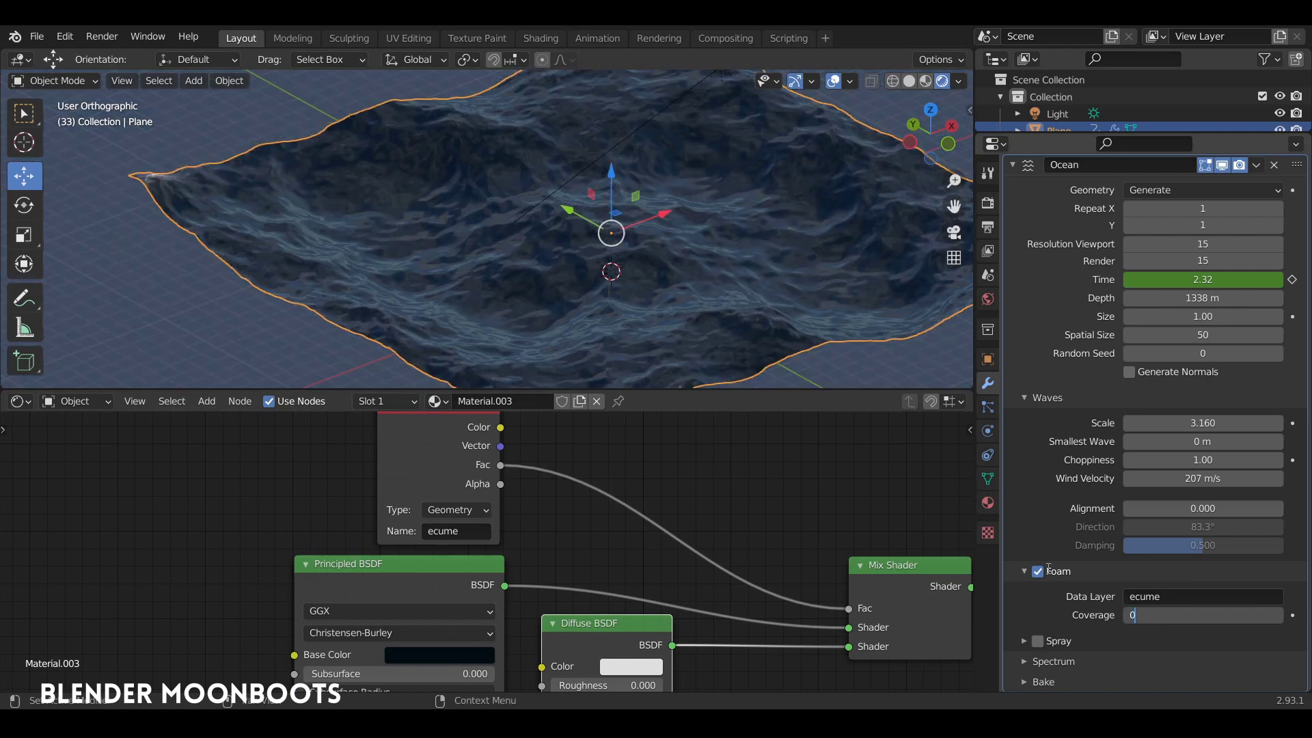
pyautogui.press('Return')
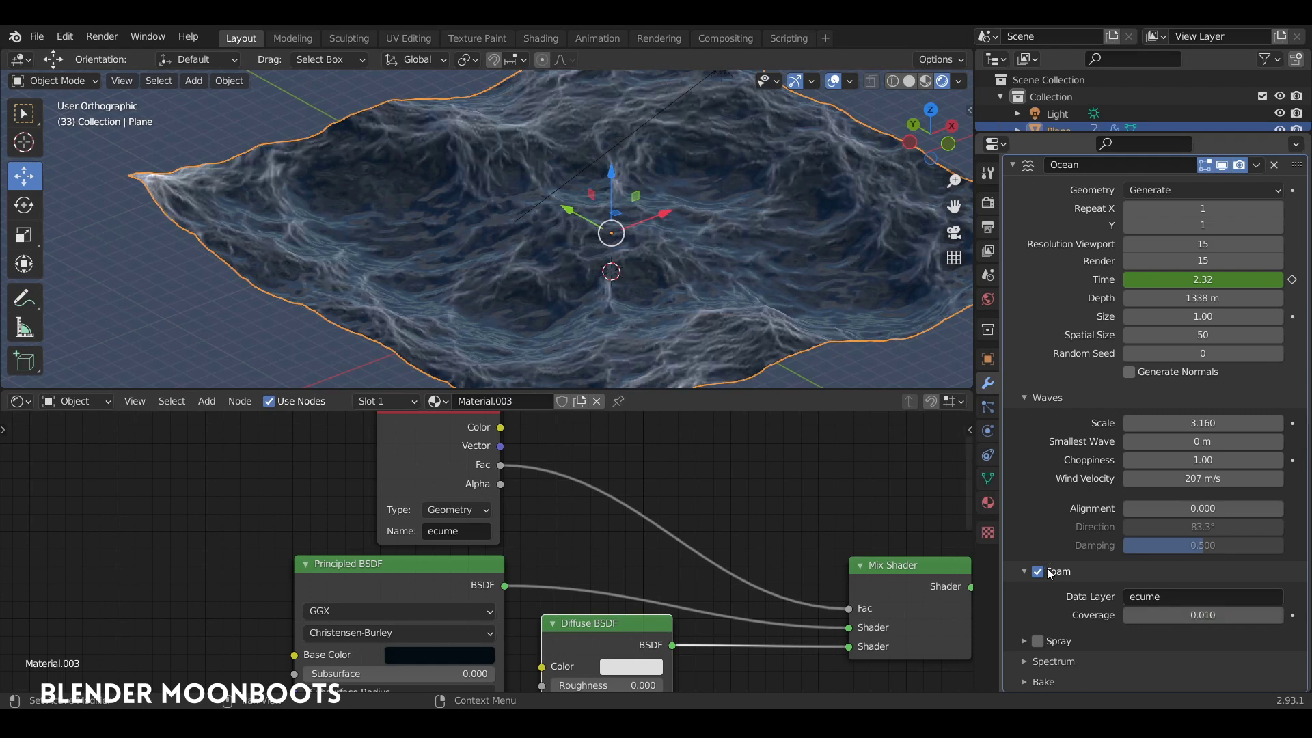
# Step: Insert a ColorRamp on the attribute-to-Fac link, moving its black stop to about 0.054
pyautogui.hotkey('shift', 'a')
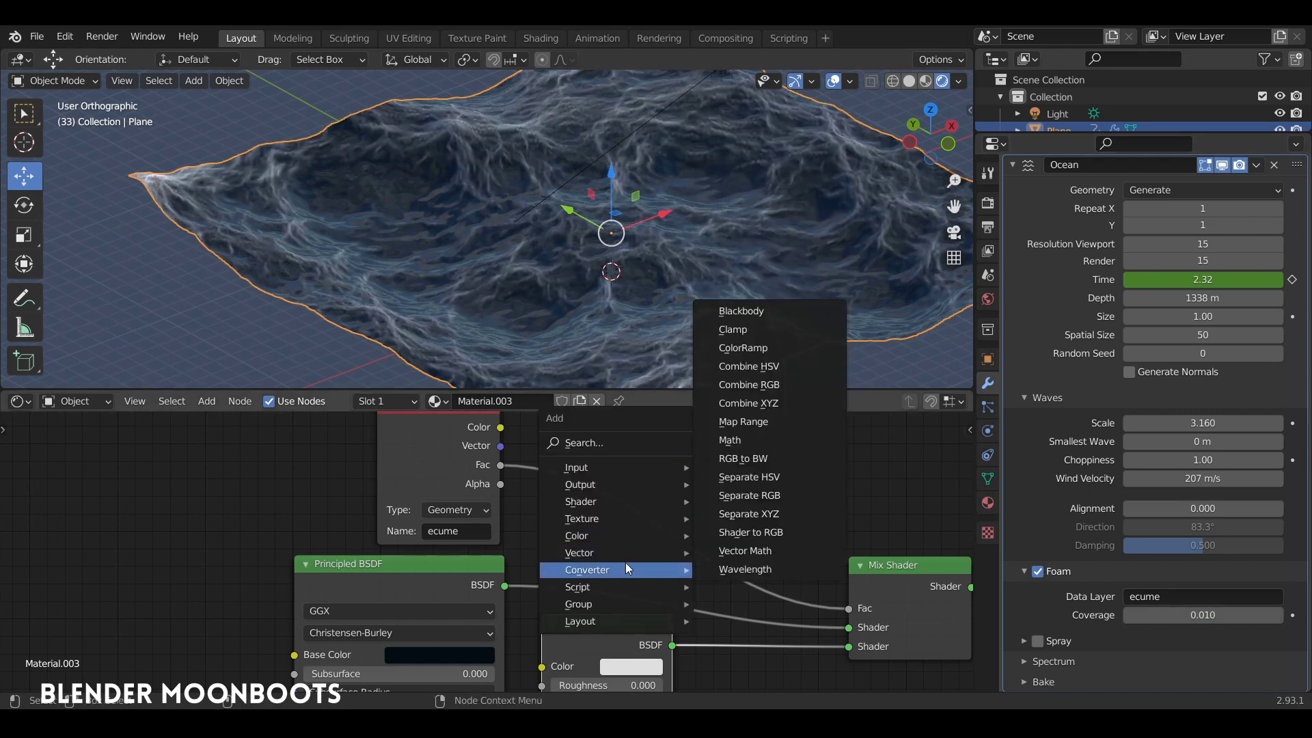
pyautogui.click(748, 347)
pyautogui.click(577, 443)
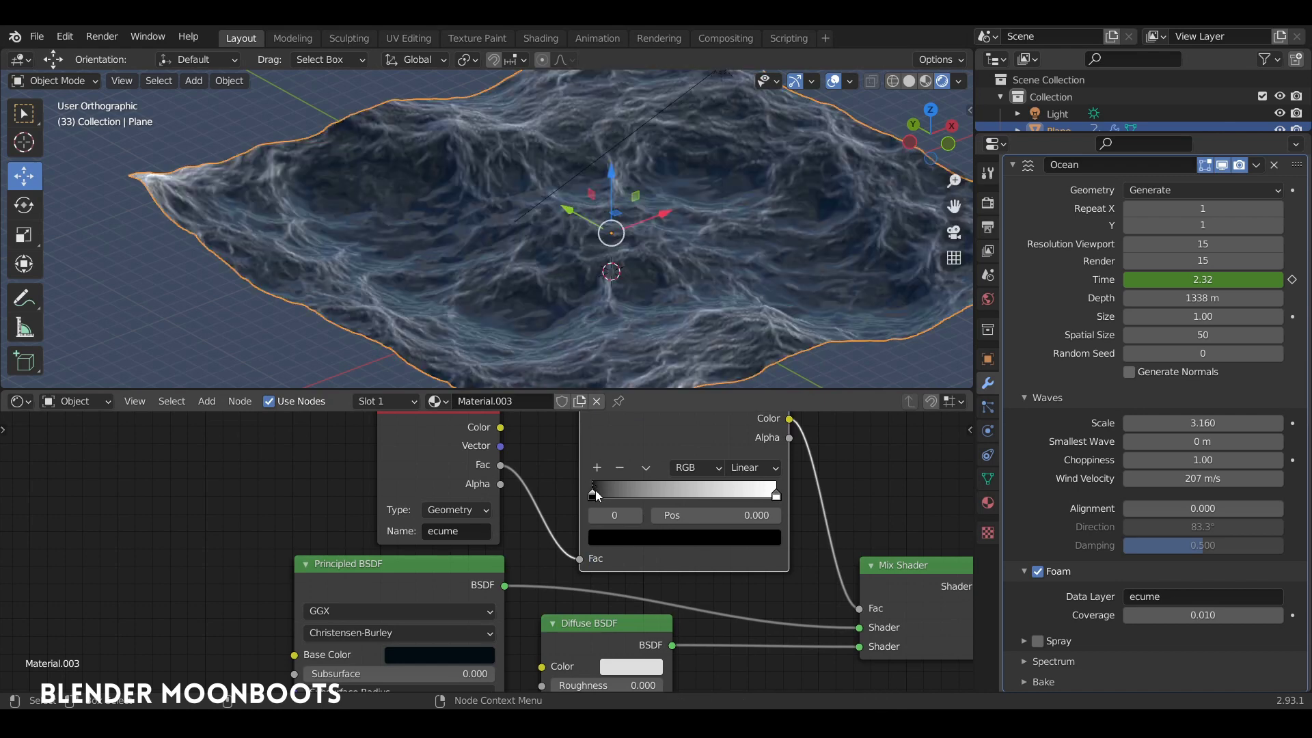
pyautogui.moveTo(596, 491); pyautogui.dragTo(608, 490)
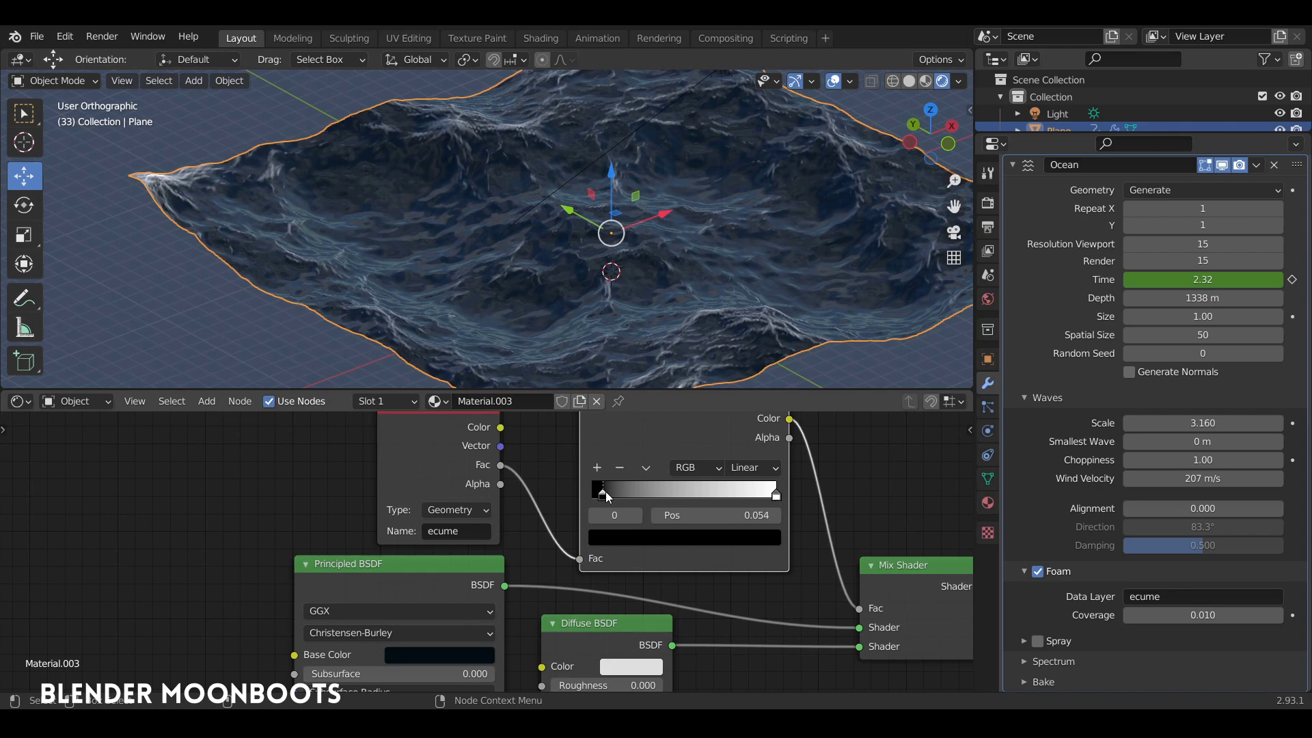
pyautogui.moveTo(777, 494)
pyautogui.mouseDown()
pyautogui.moveTo(750, 494)
pyautogui.moveTo(777, 493)
pyautogui.mouseUp()
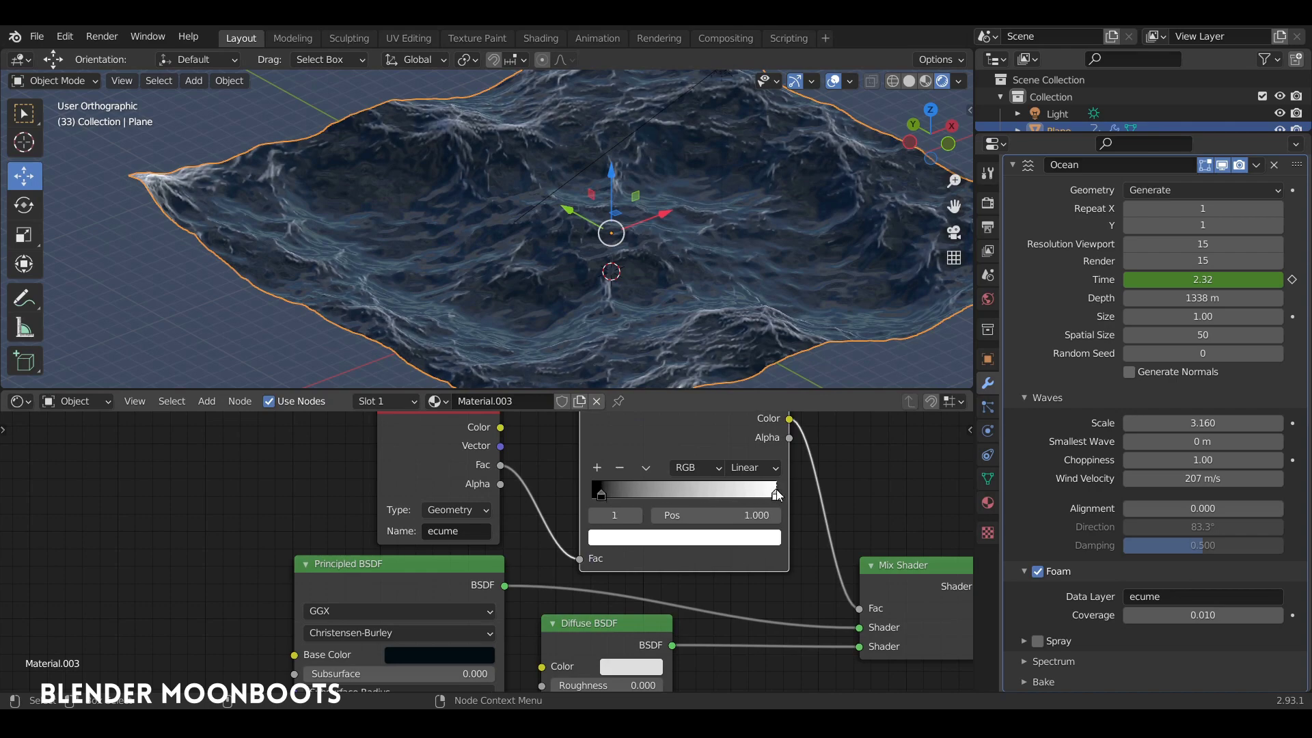
# Step: Play the ocean animation, tuck the Principled BSDF node aside, and maximise the 3D viewport
pyautogui.scroll(5, 703, 309)
pyautogui.press('space')
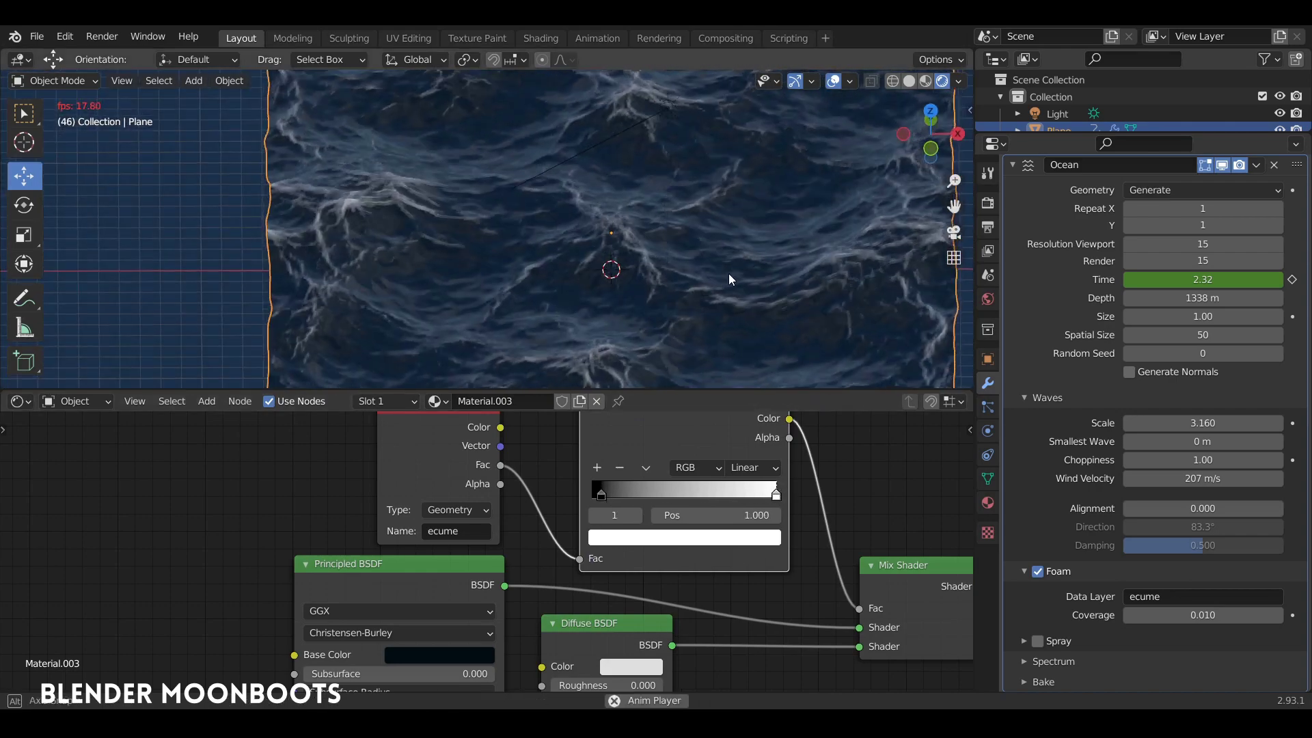
pyautogui.scroll(-5, 752, 269)
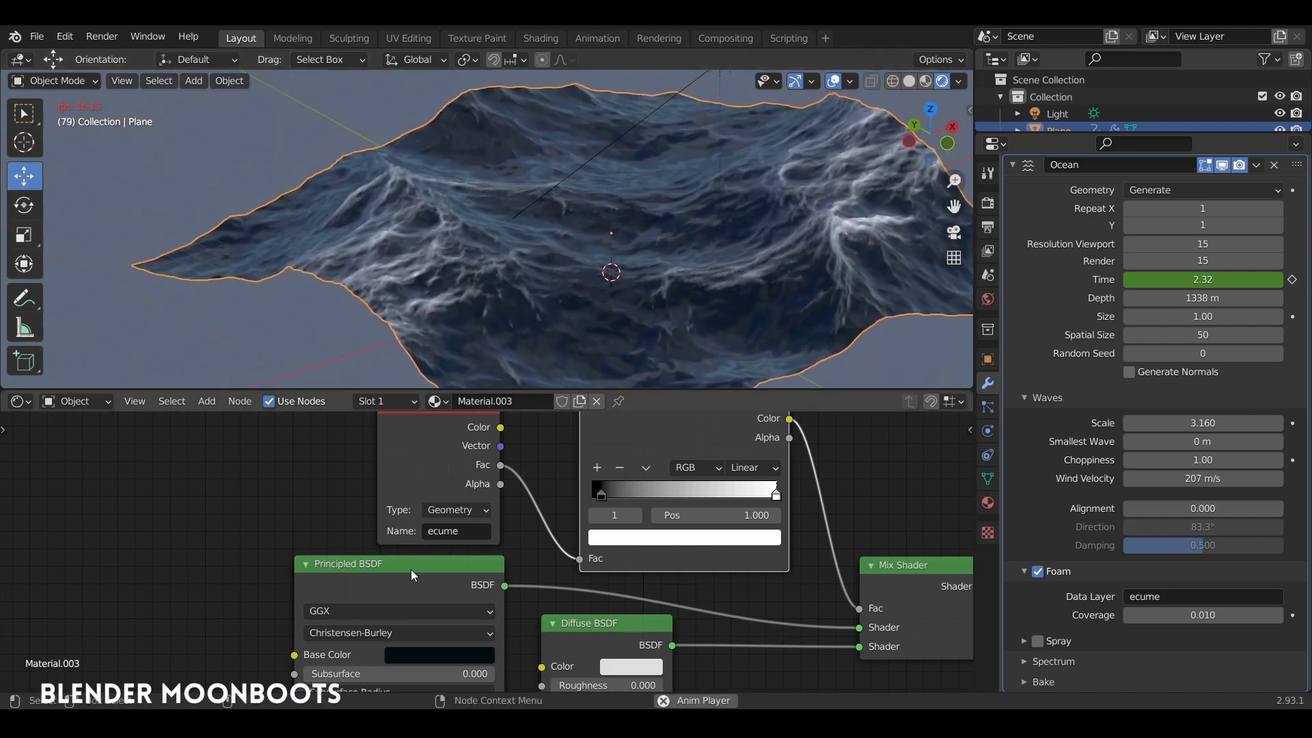
pyautogui.press('g')
pyautogui.click(436, 392)
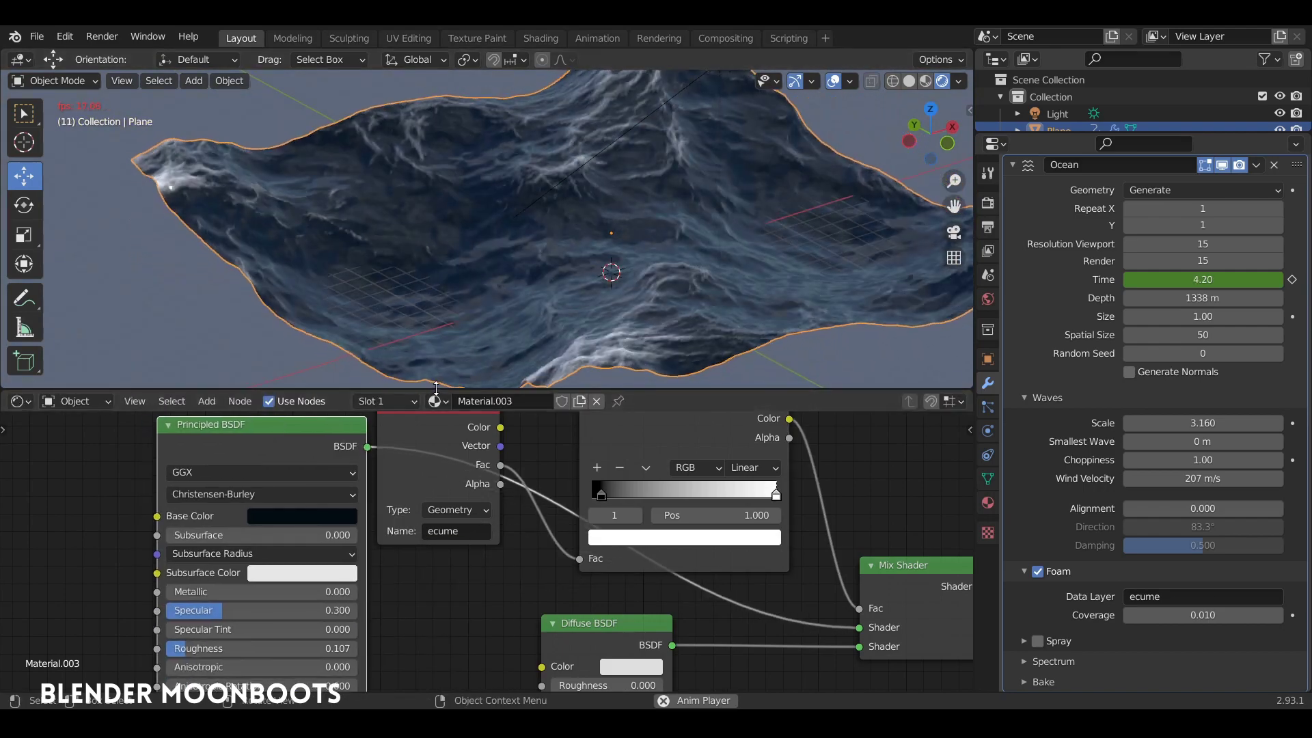
pyautogui.hotkey('ctrl', 'space')
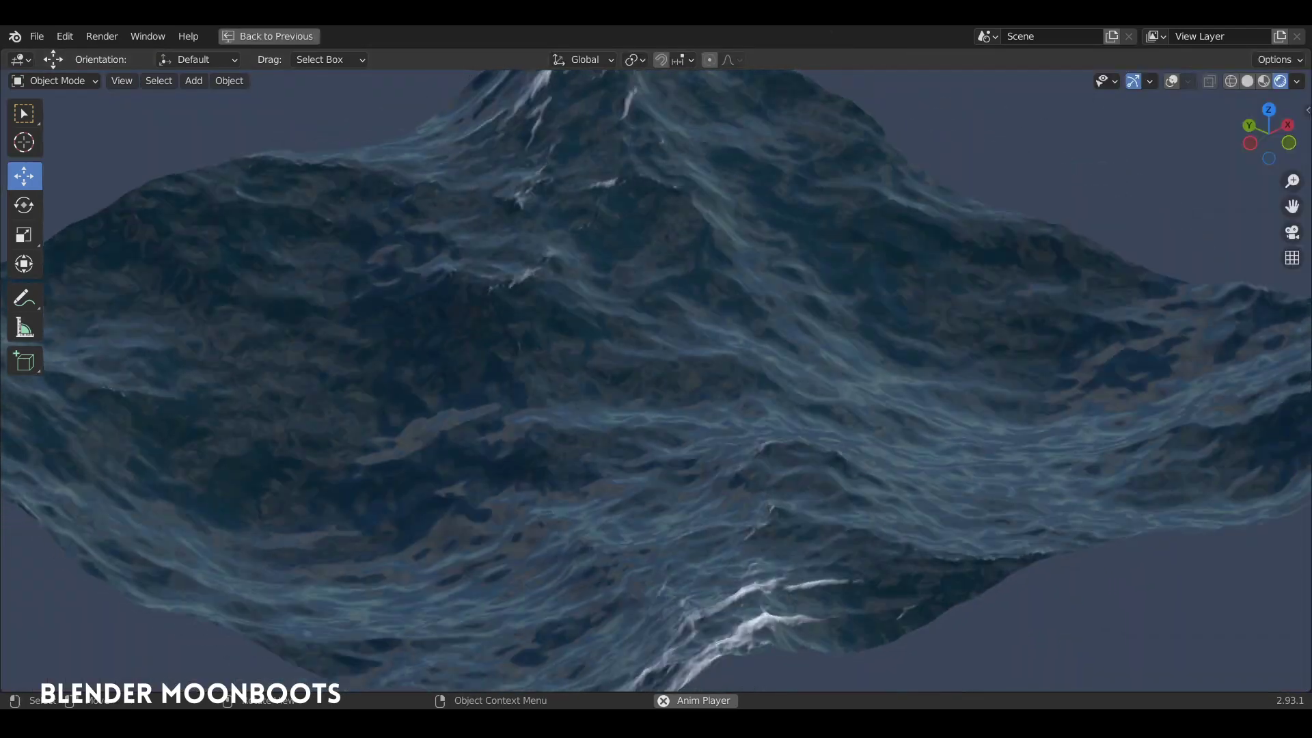